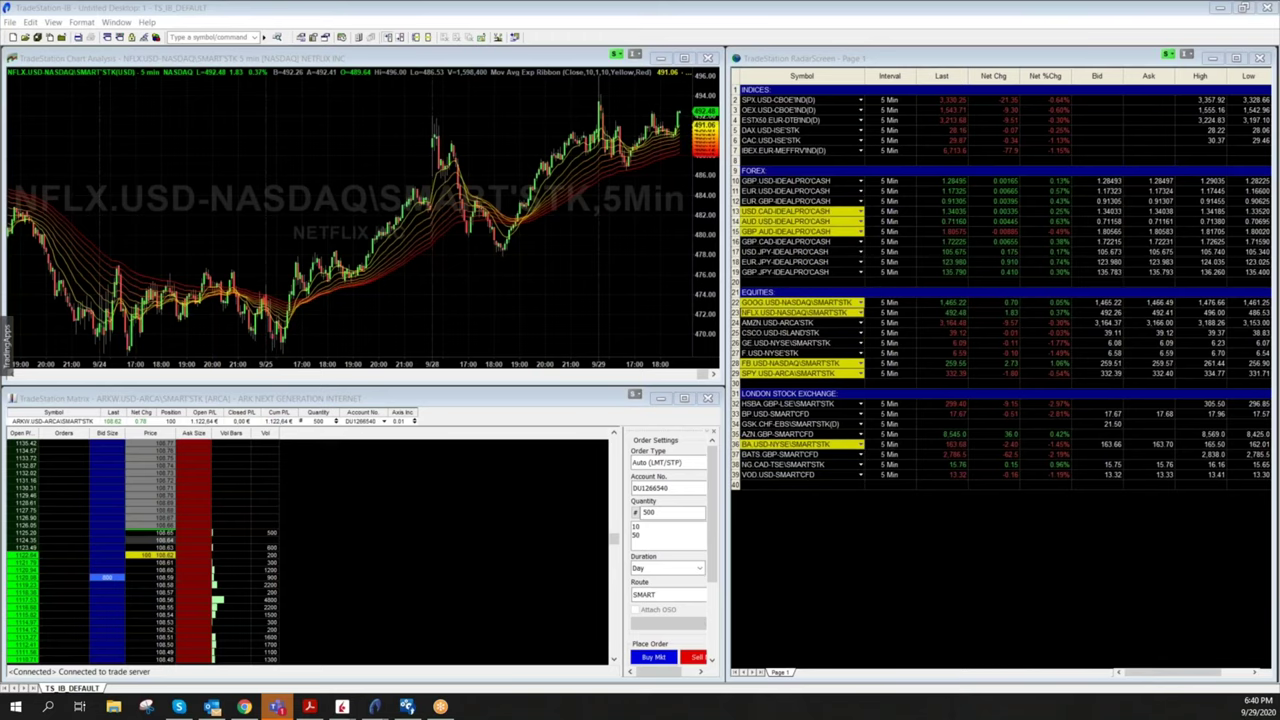
Maximize the NFLX chart window and start inserting an analysis technique into the chart
left_click(684, 60)
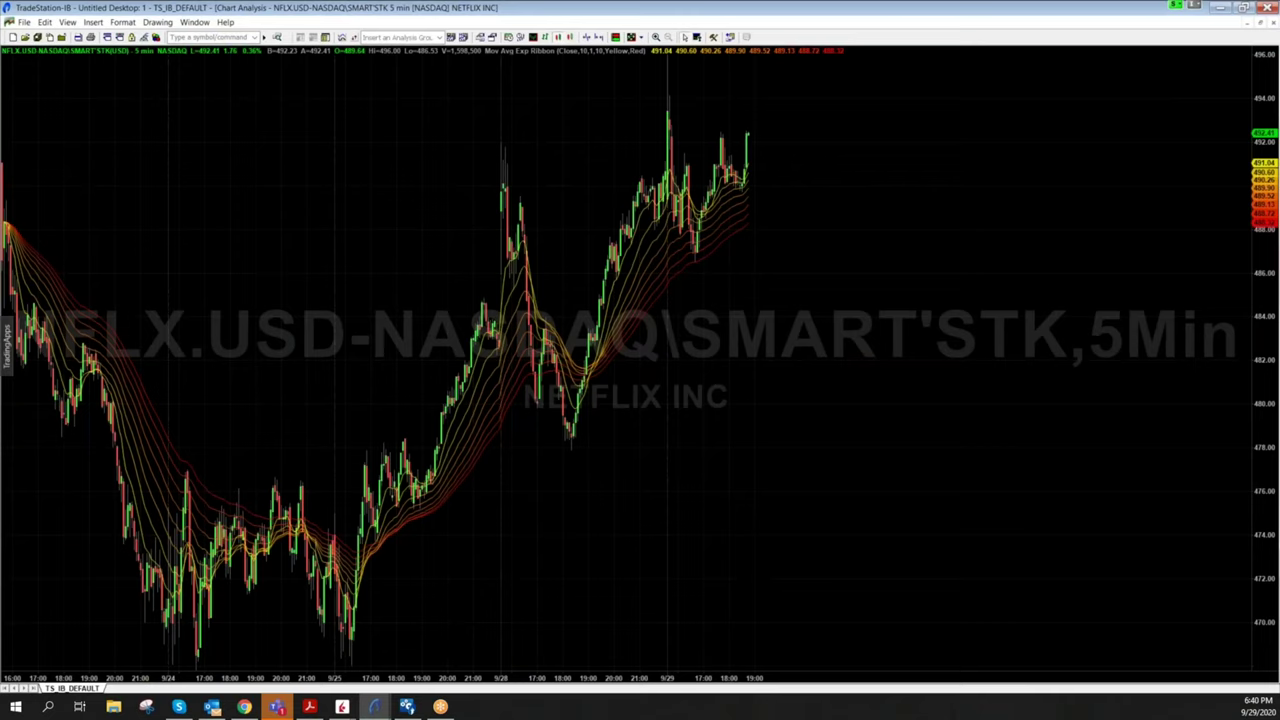
right_click(369, 145)
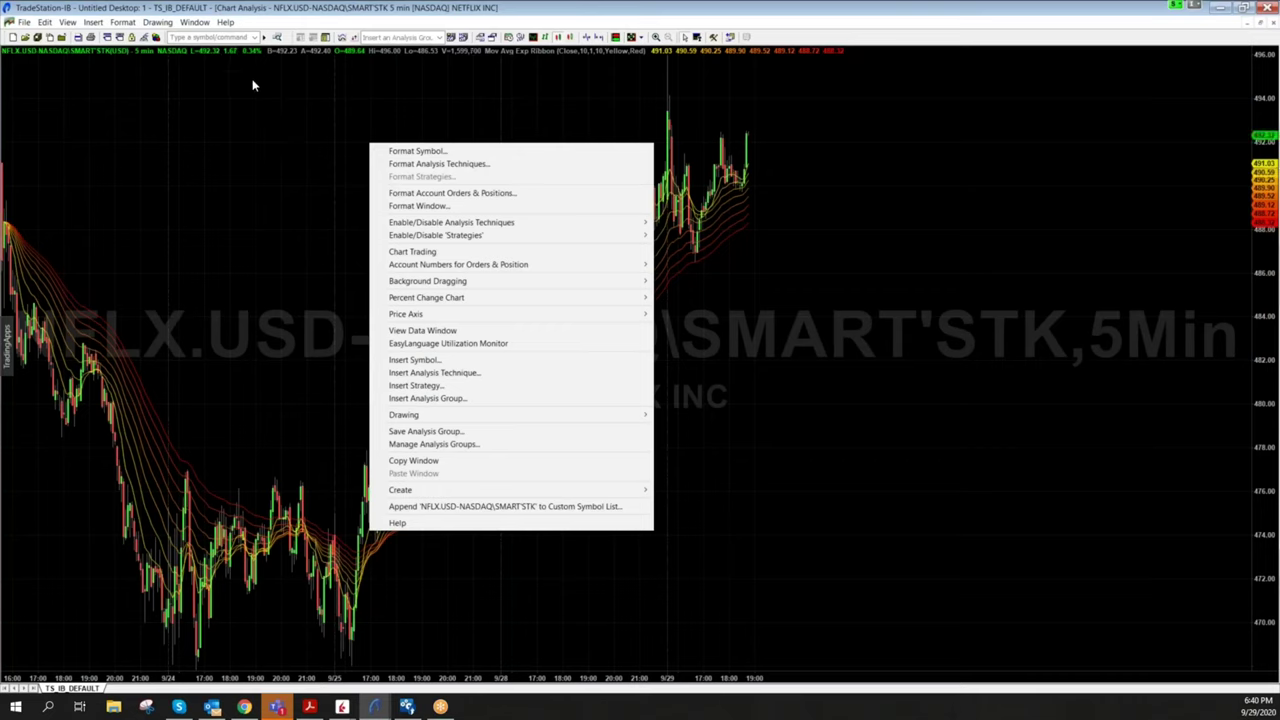
left_click(267, 162)
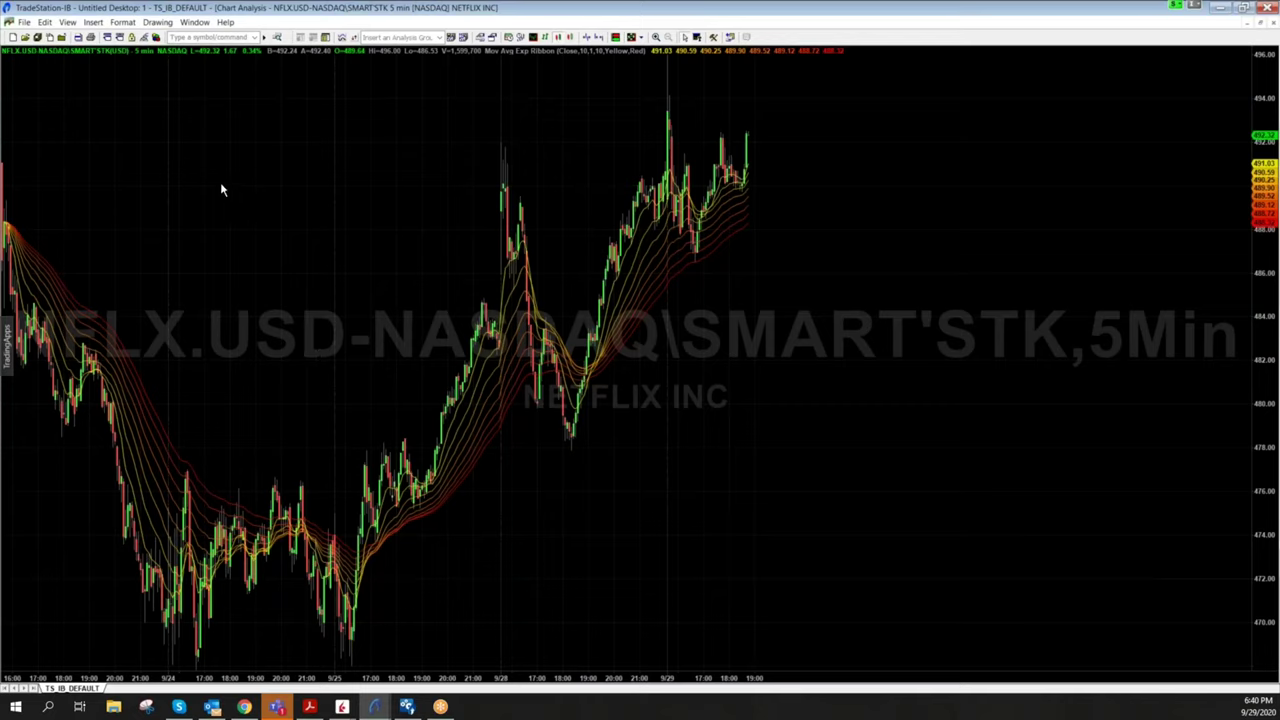
right_click(287, 154)
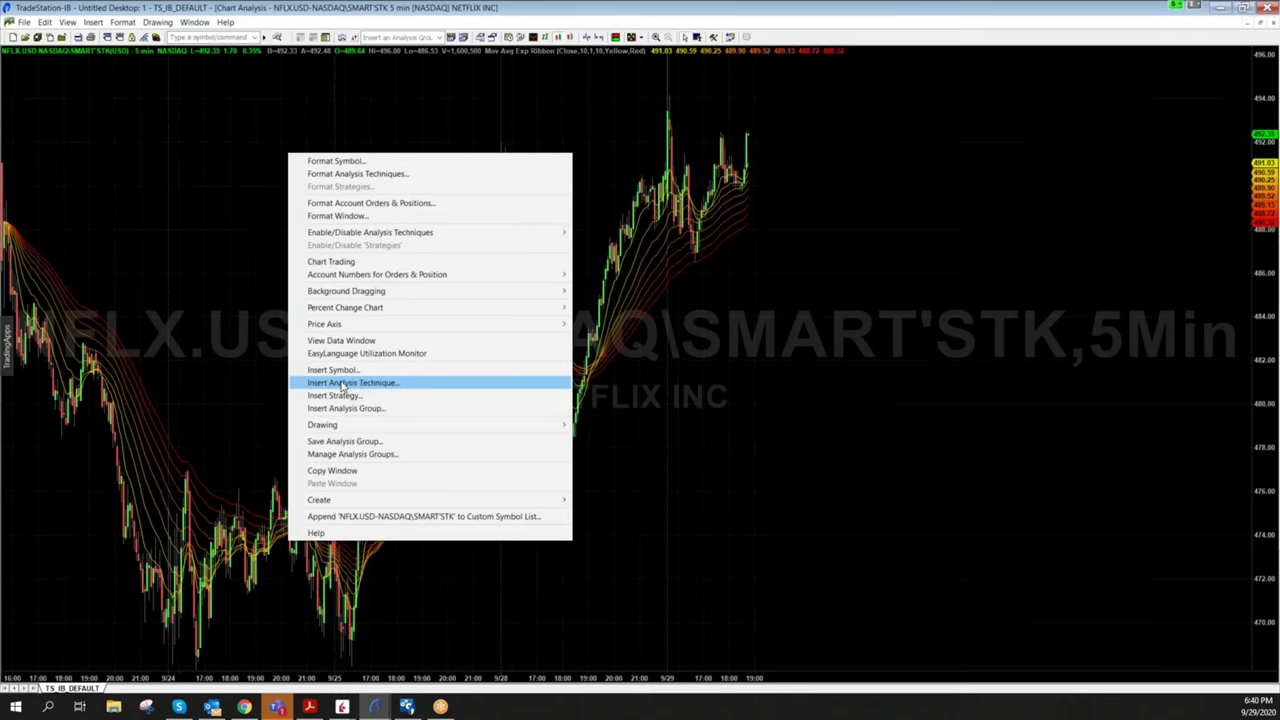
left_click(379, 385)
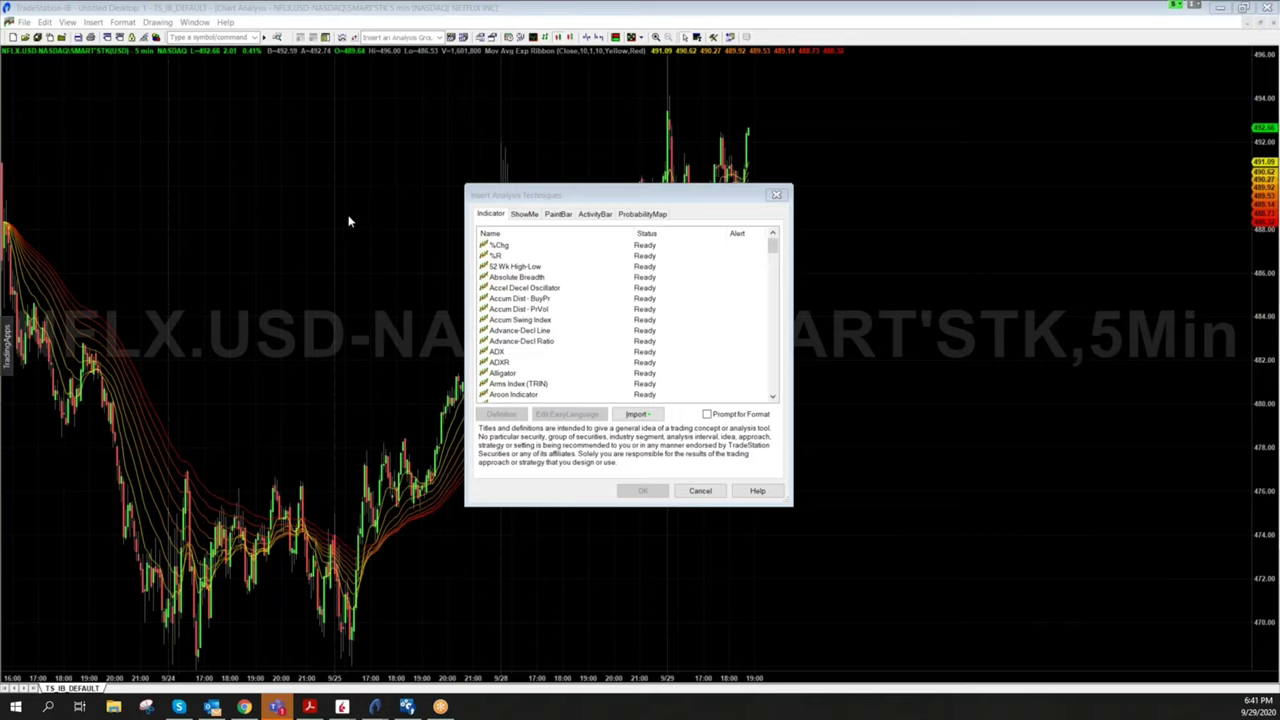
Find the RSI indicator among the insertable techniques, read its definition with input defaults and market synopsis, and close the help
left_click(512, 311)
key("r")
key("s")
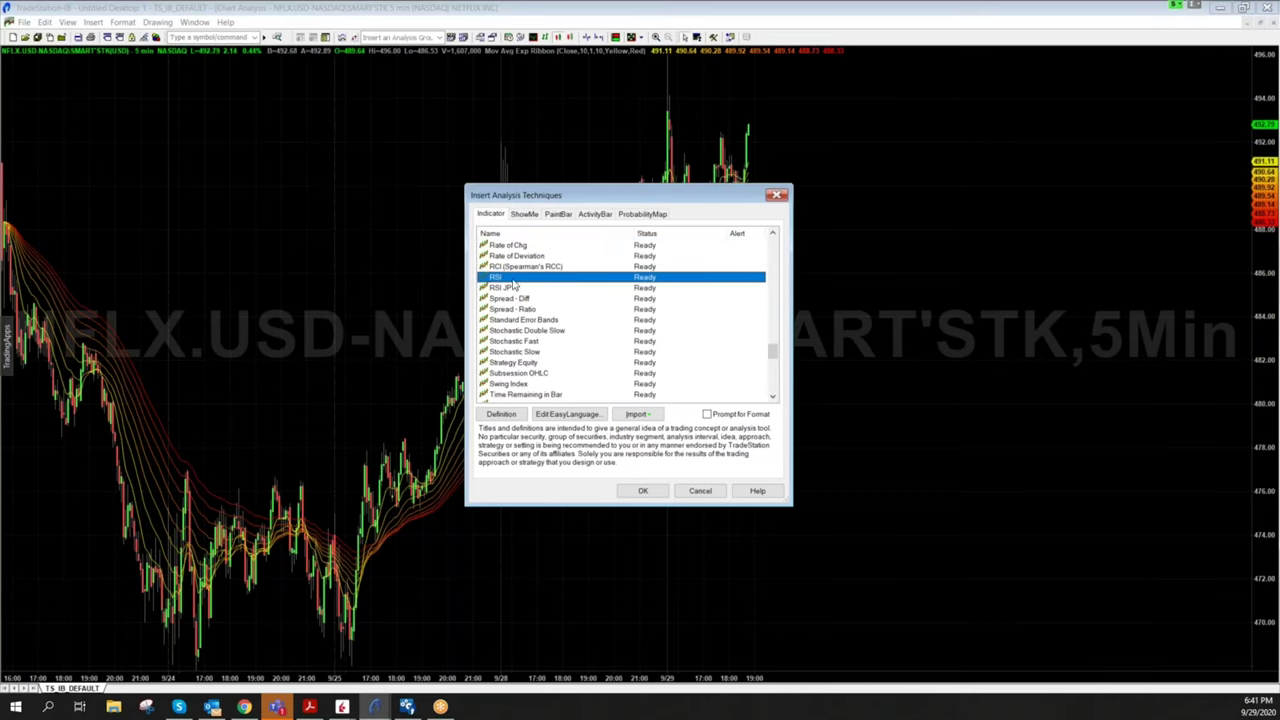
left_click(641, 493)
left_click(508, 418)
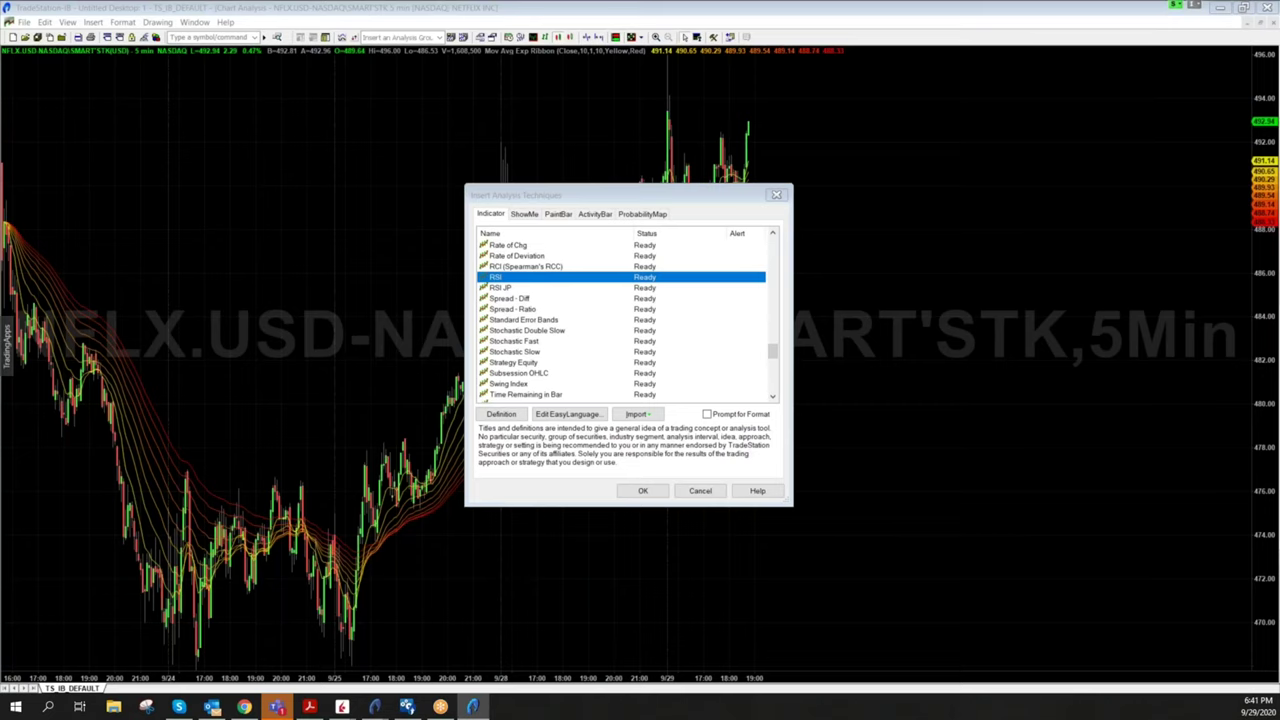
left_click_drag(863, 57, 451, 94)
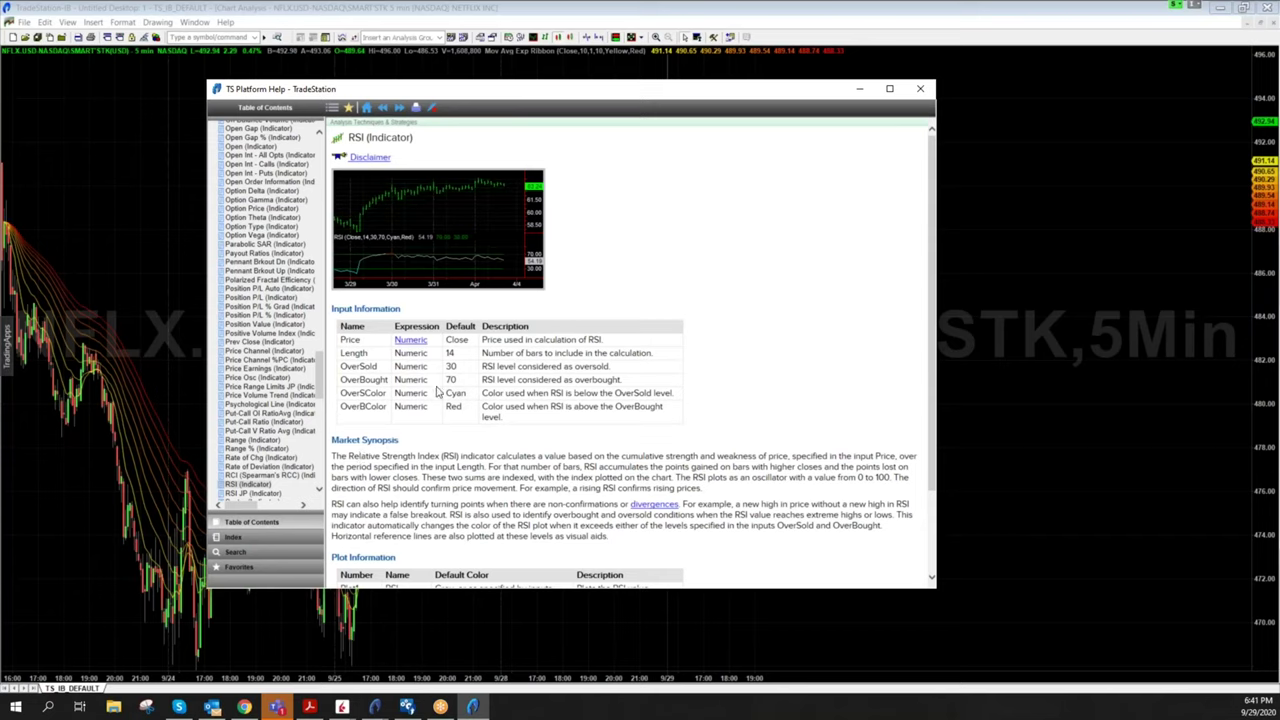
scroll(458, 370, "down", 2)
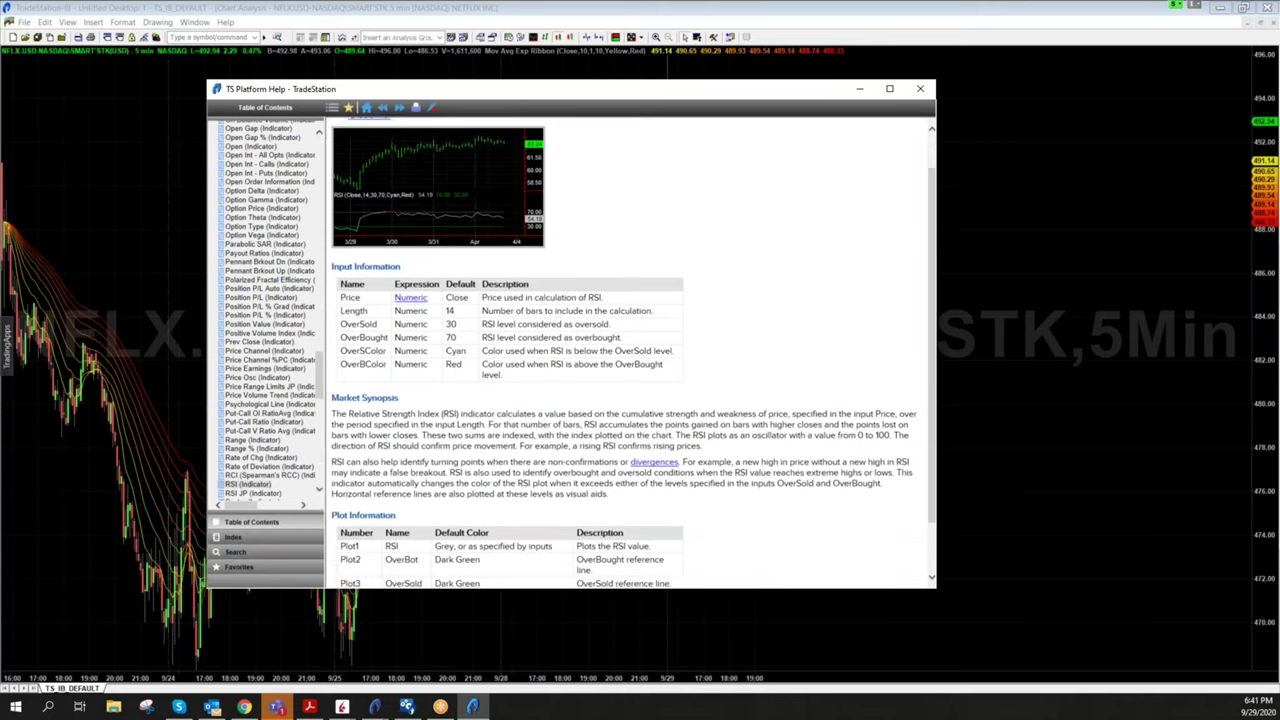
scroll(460, 367, "up", 2)
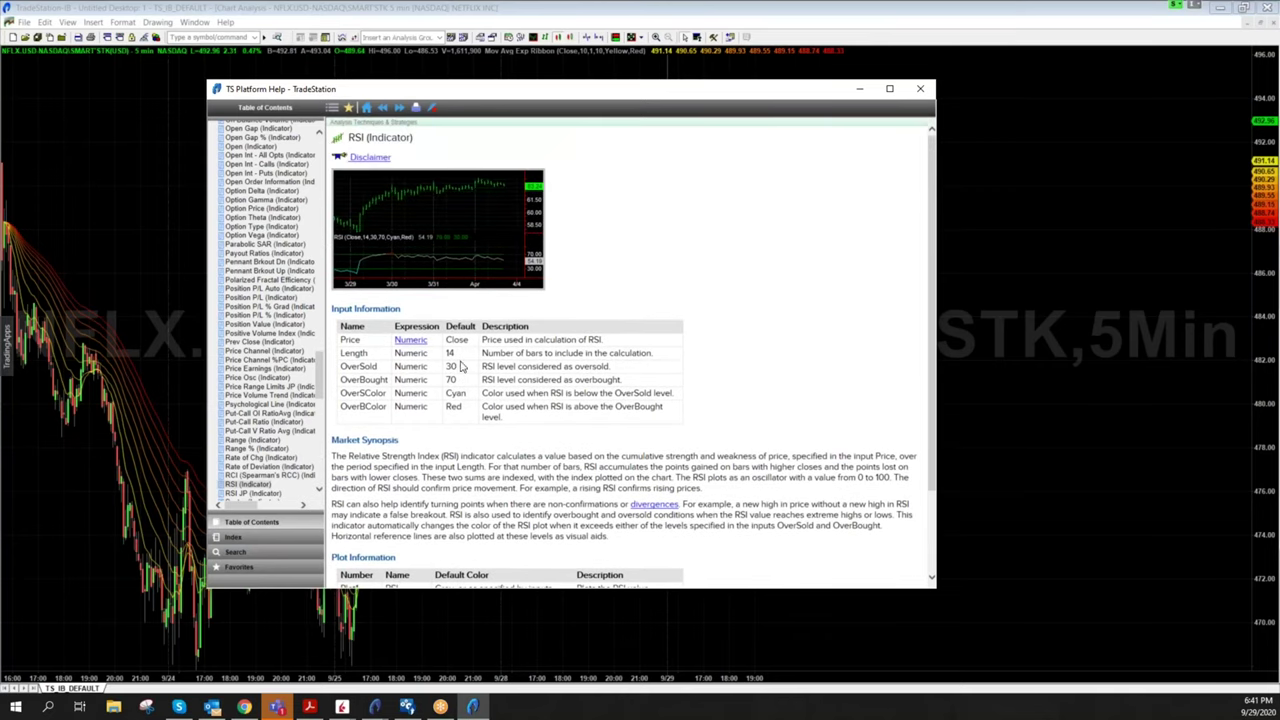
left_click(921, 91)
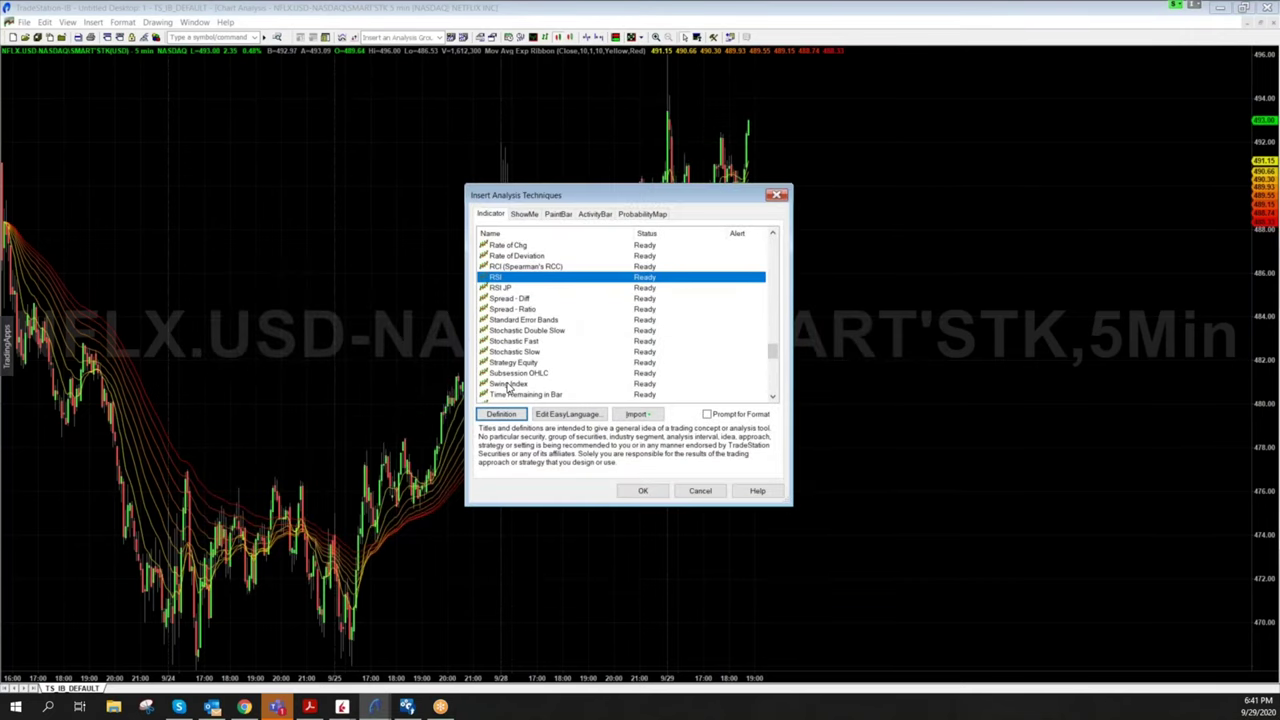
Read the definition of the Strategy Equity indicator and close its help page
left_click(524, 363)
left_click(501, 414)
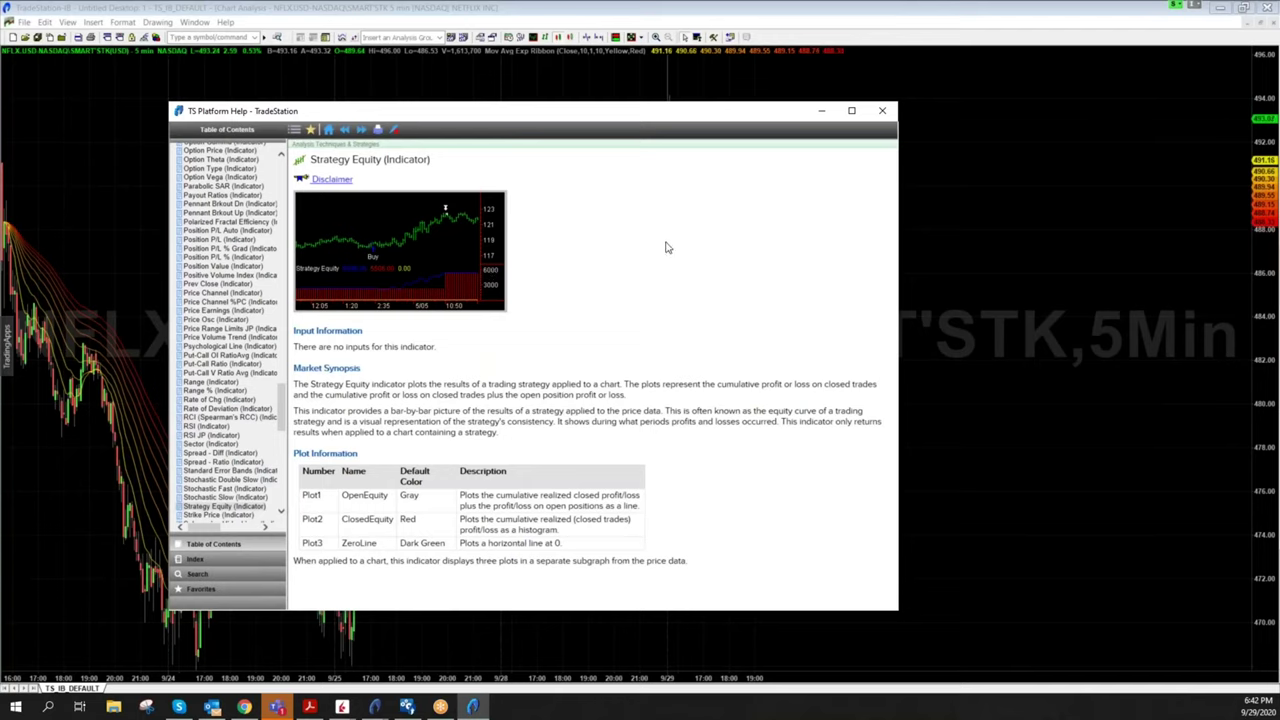
left_click(882, 110)
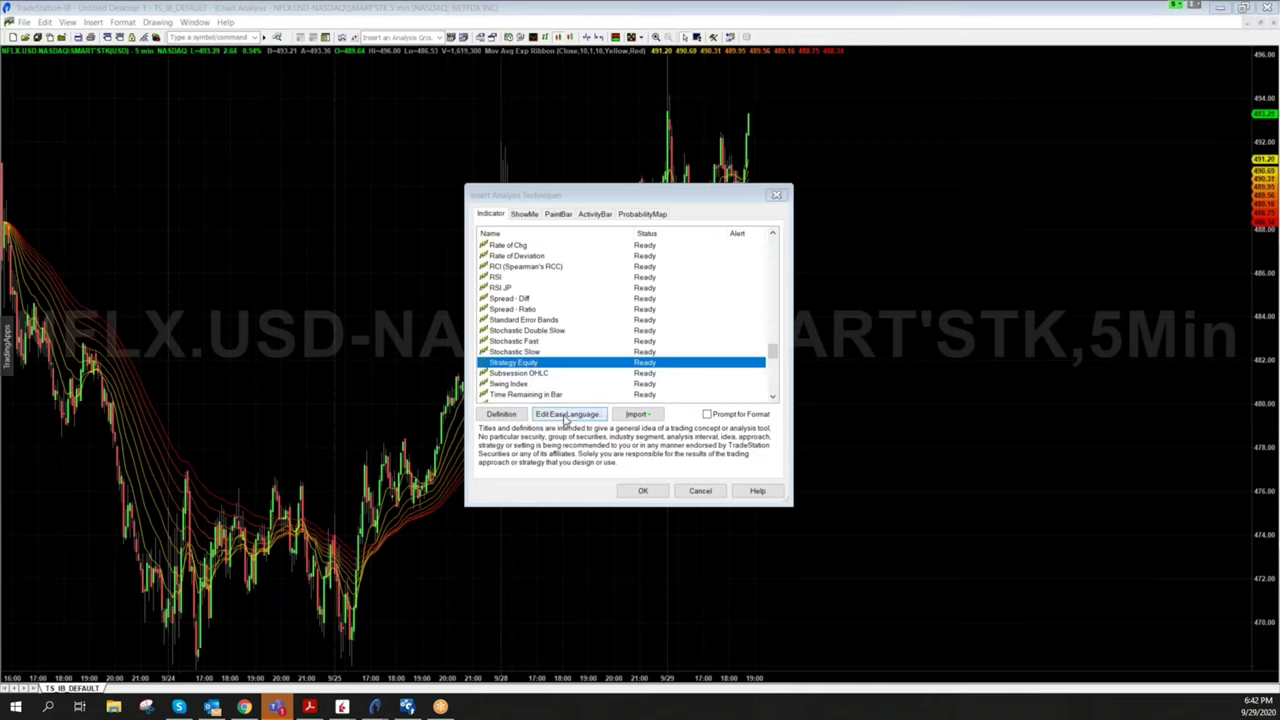
Examine the RSI indicator's EasyLanguage code in the maximized TradeStation Development Environment, and minimize it to return to the chart
left_click(502, 277)
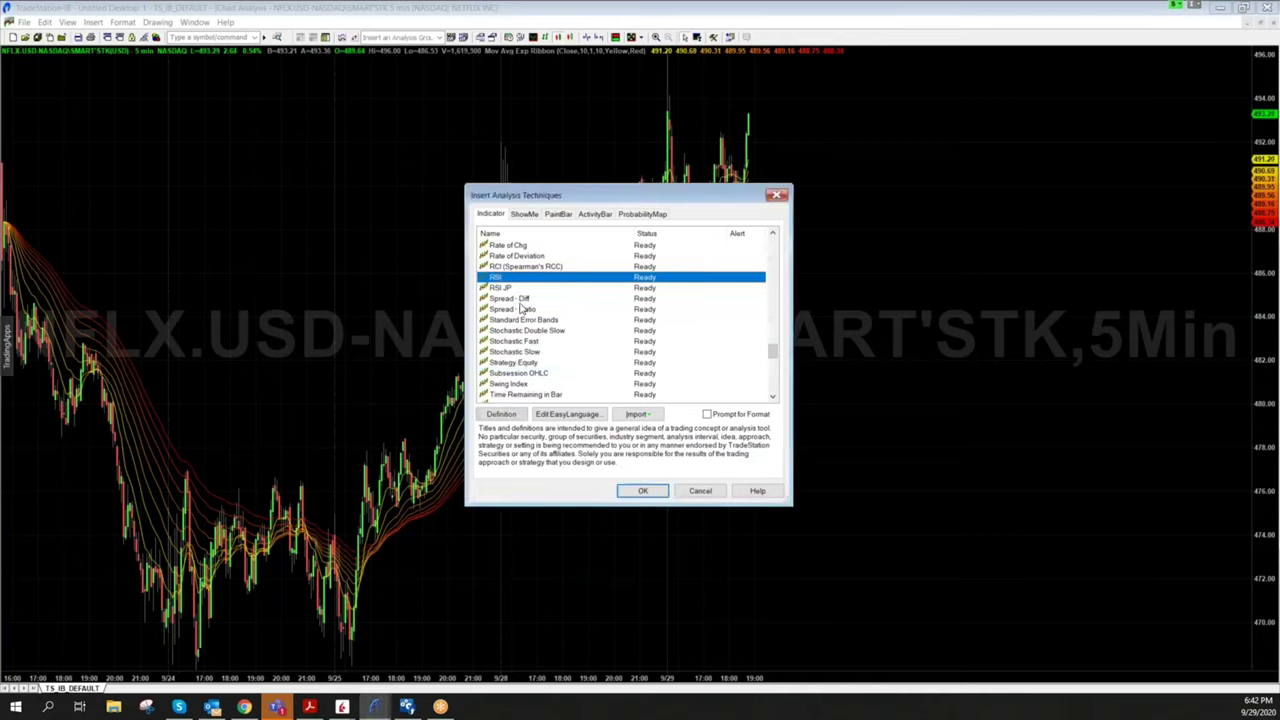
left_click(569, 414)
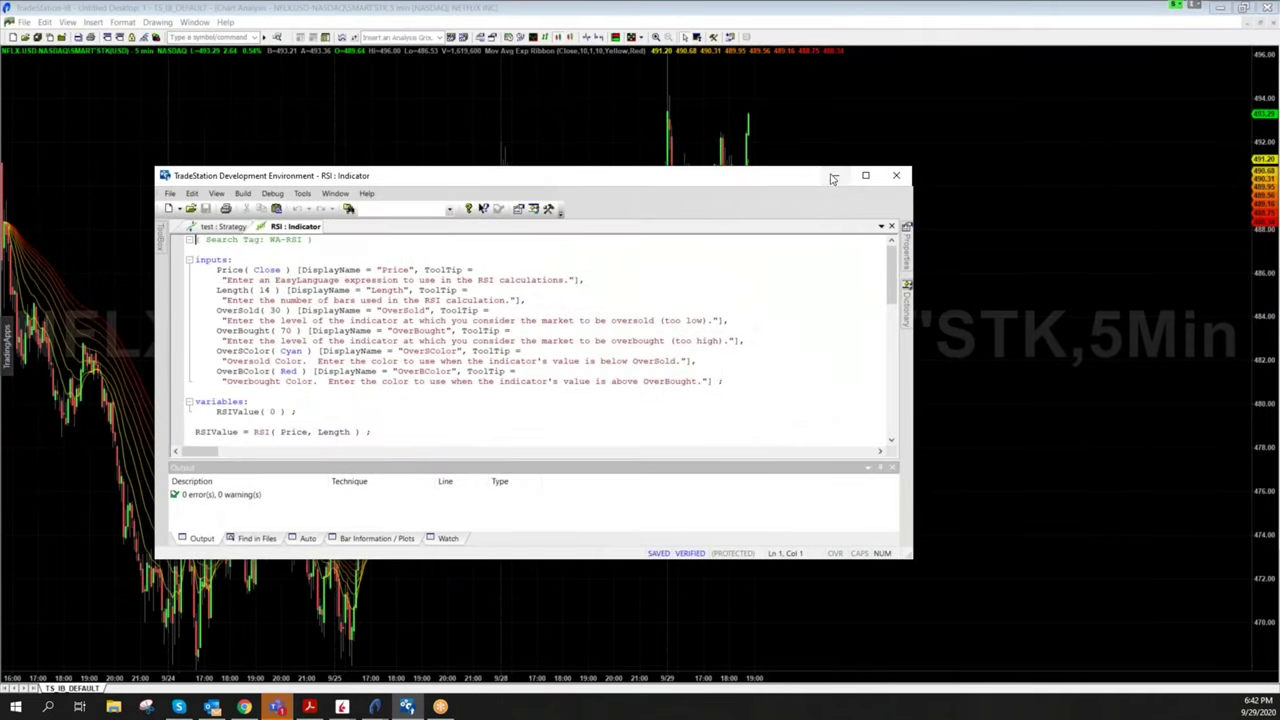
left_click(864, 177)
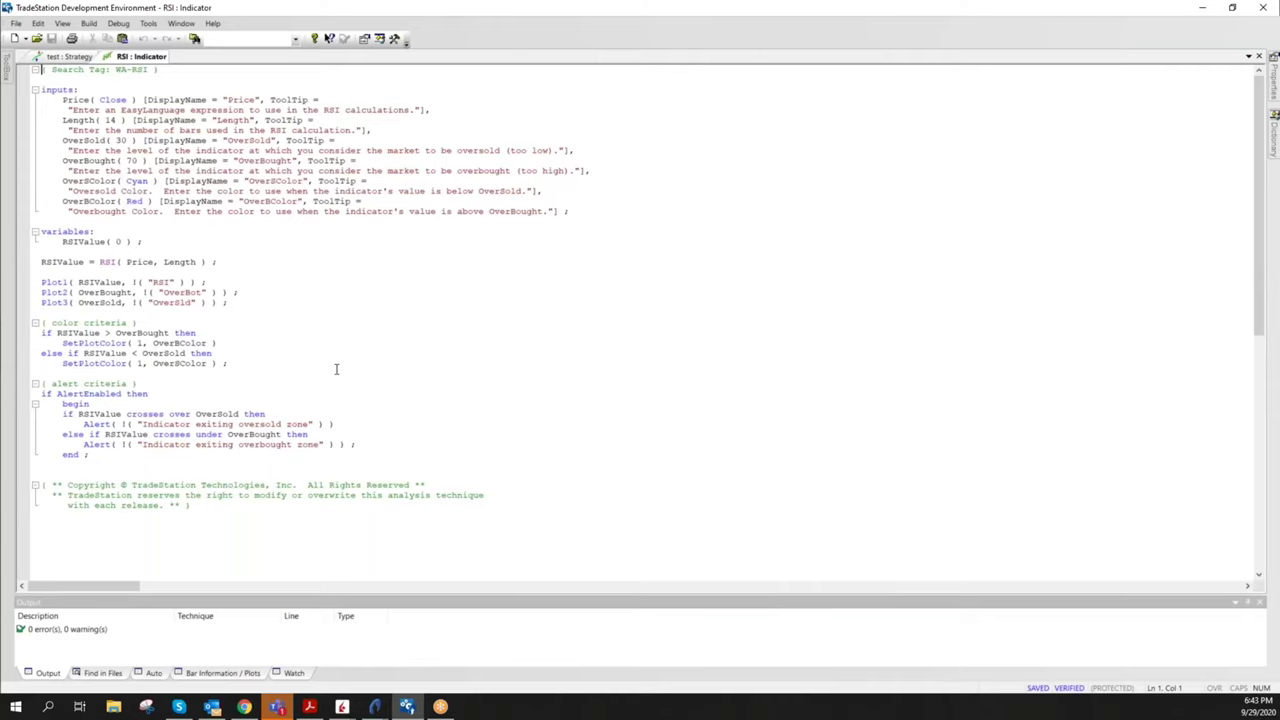
left_click(1204, 10)
Insert the RSI indicator into the NFLX chart
right_click(406, 246)
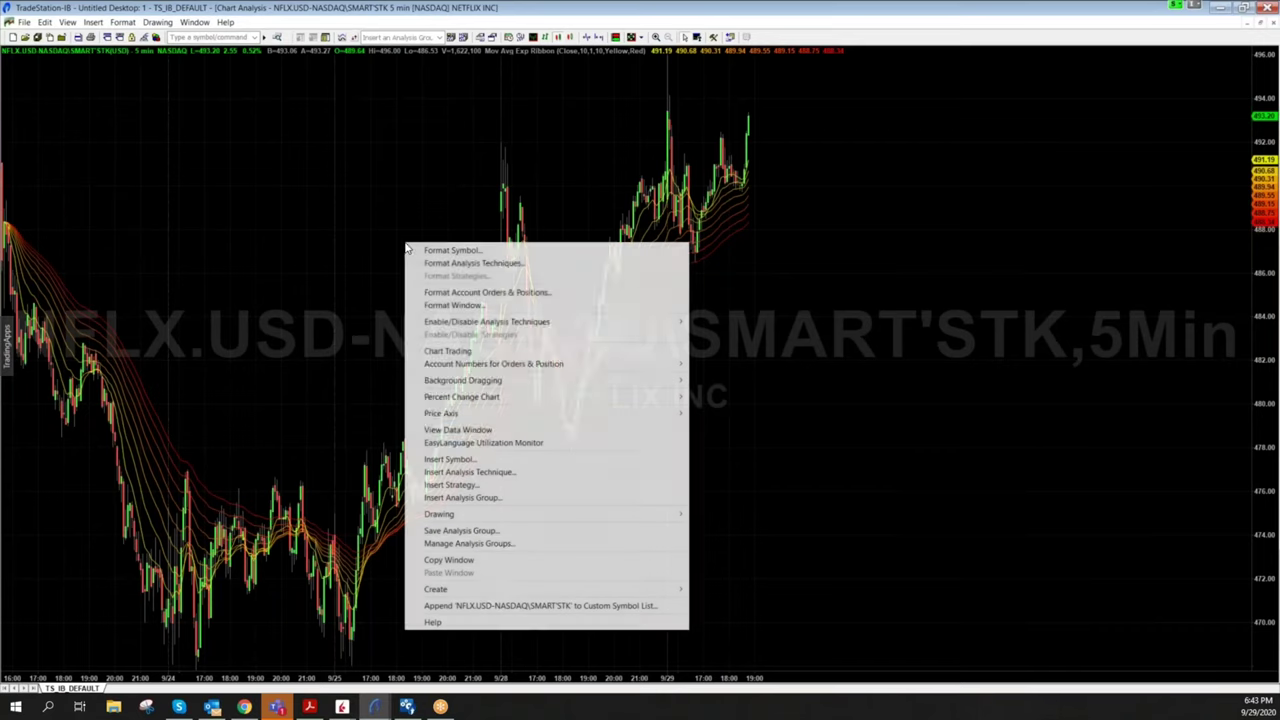
left_click(470, 472)
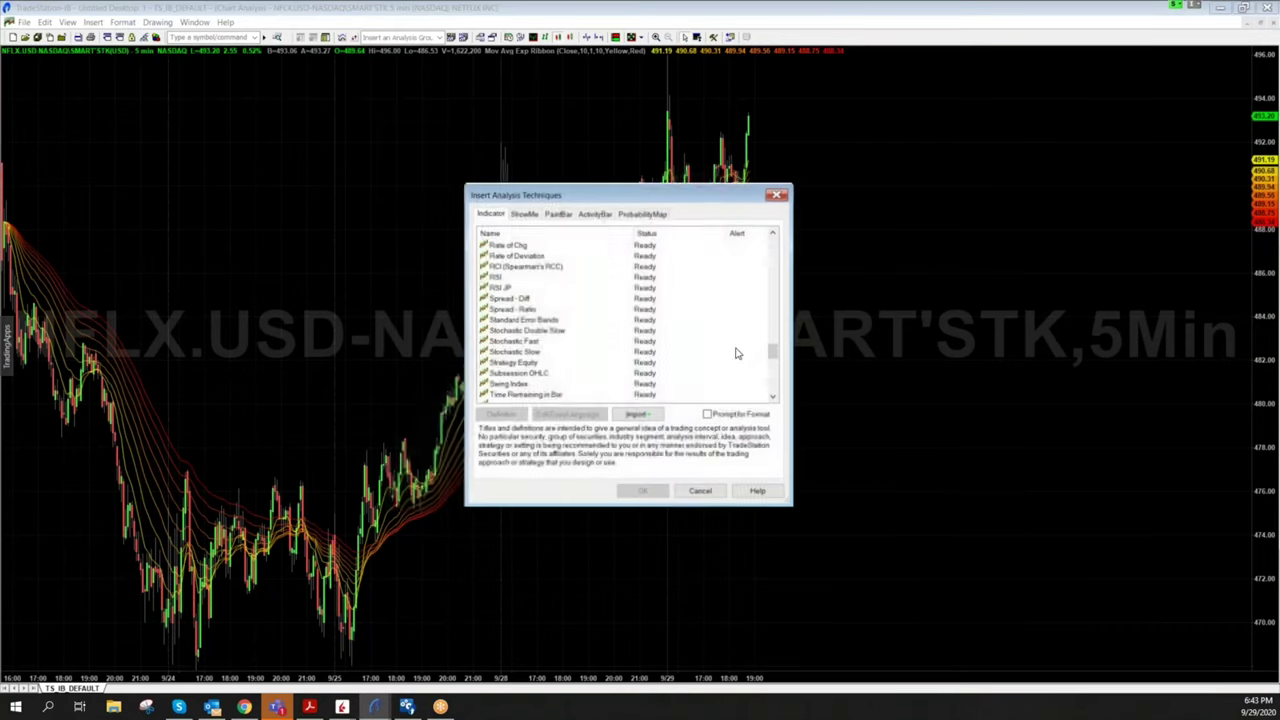
left_click(500, 277)
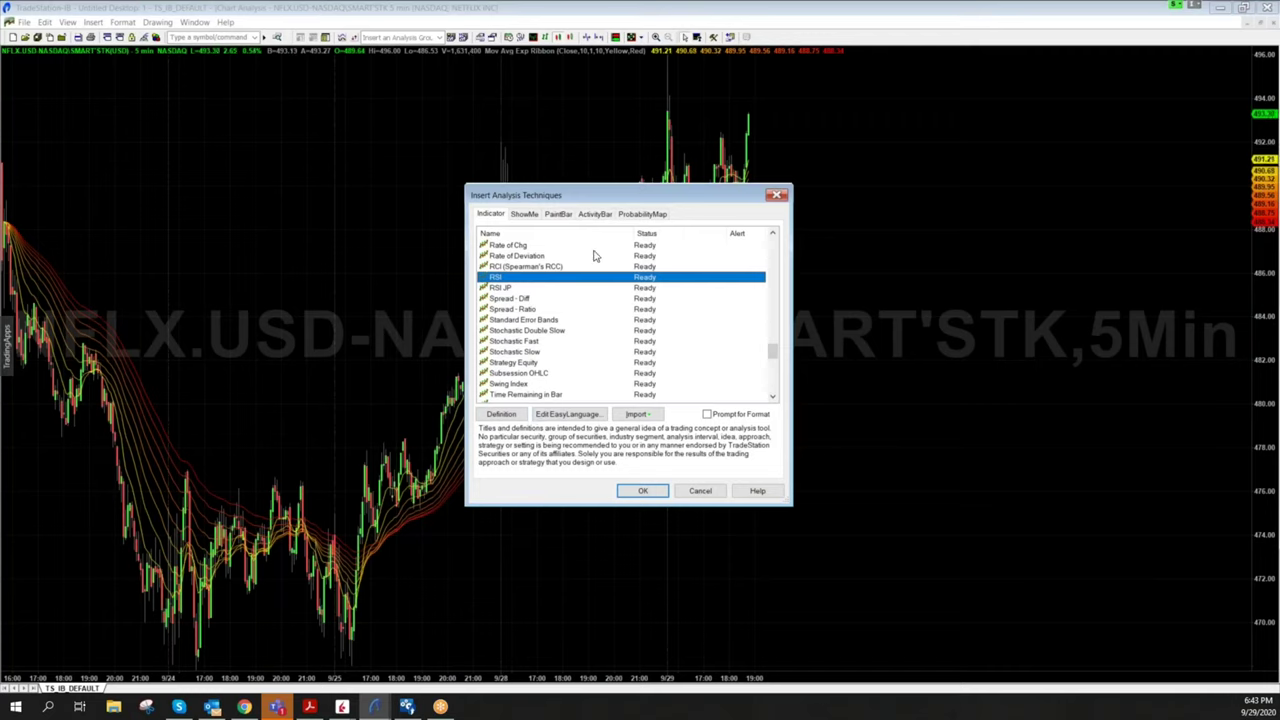
left_click(641, 491)
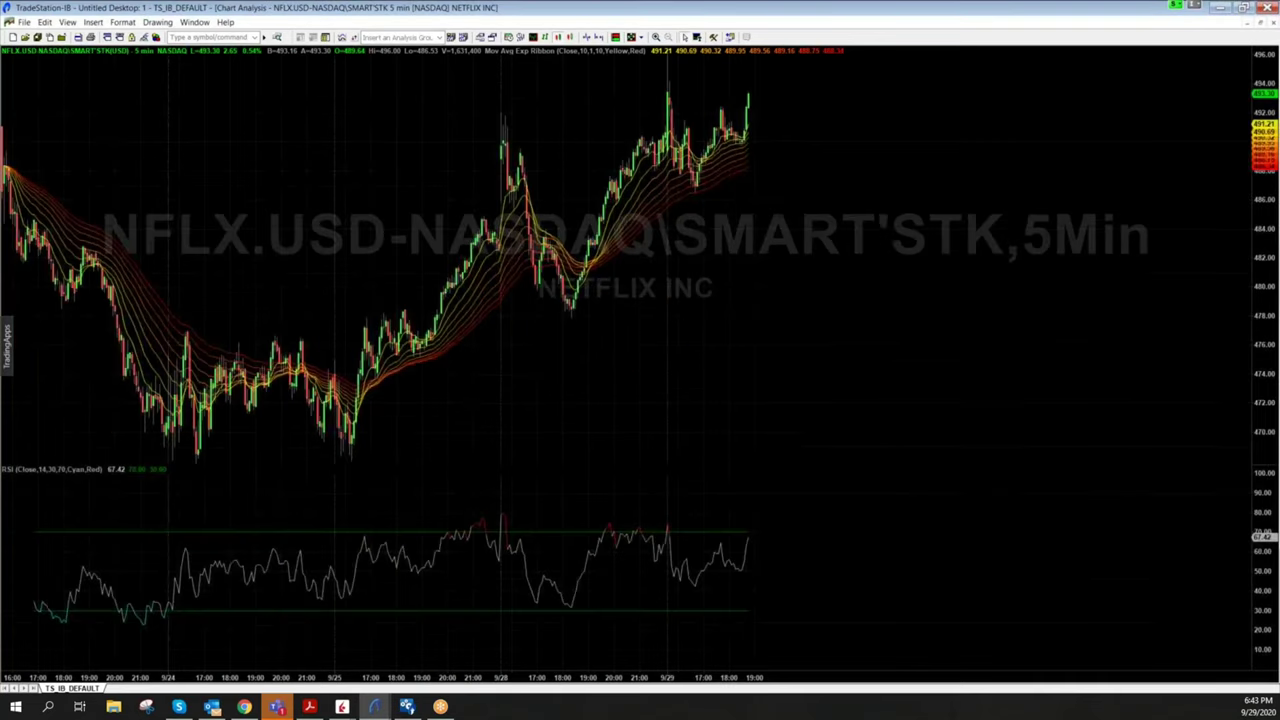
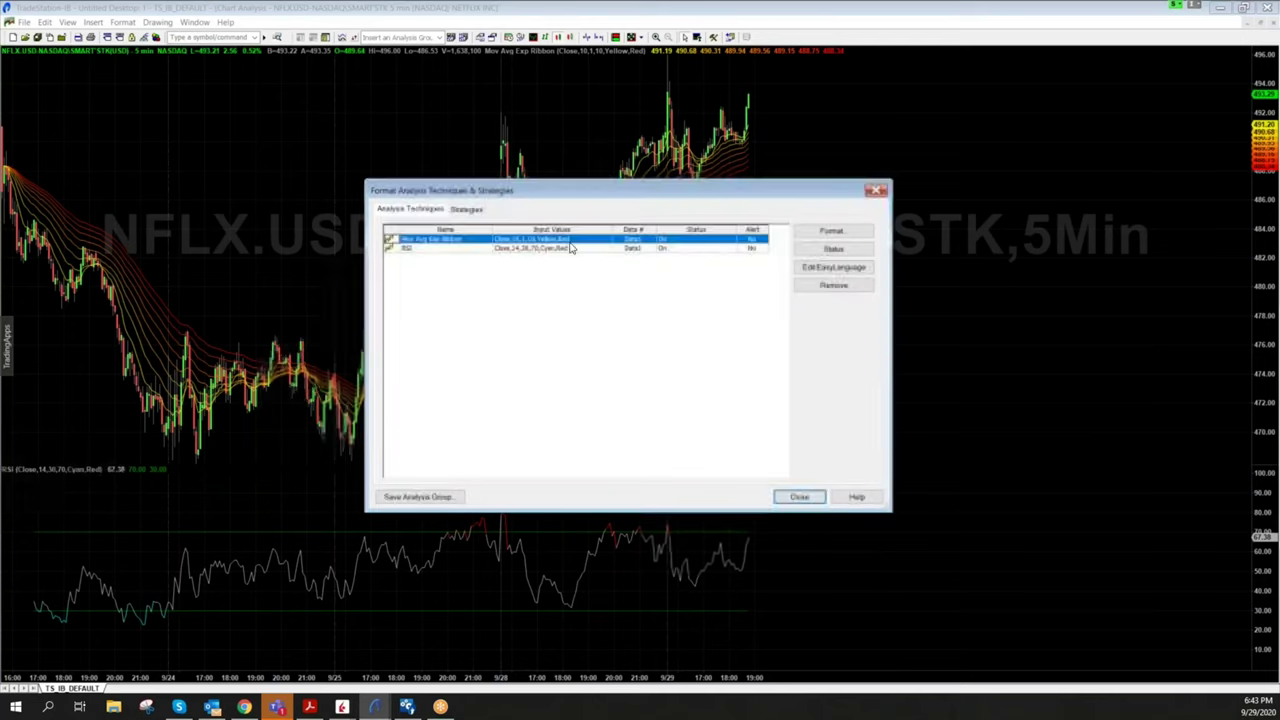
Set the RSI indicator's OverSold input to 20, OverBought to 80 and Length to 21, and apply the changes to the chart
left_click(449, 241)
left_click(450, 242)
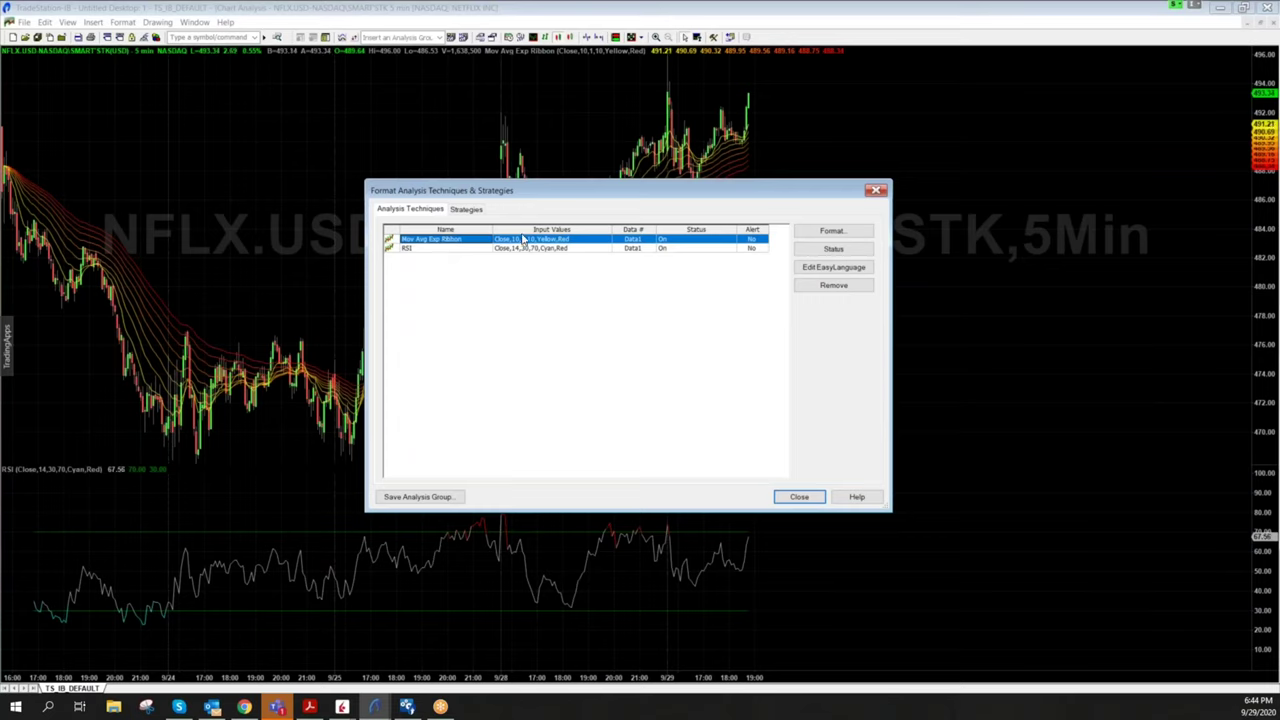
left_click(446, 250)
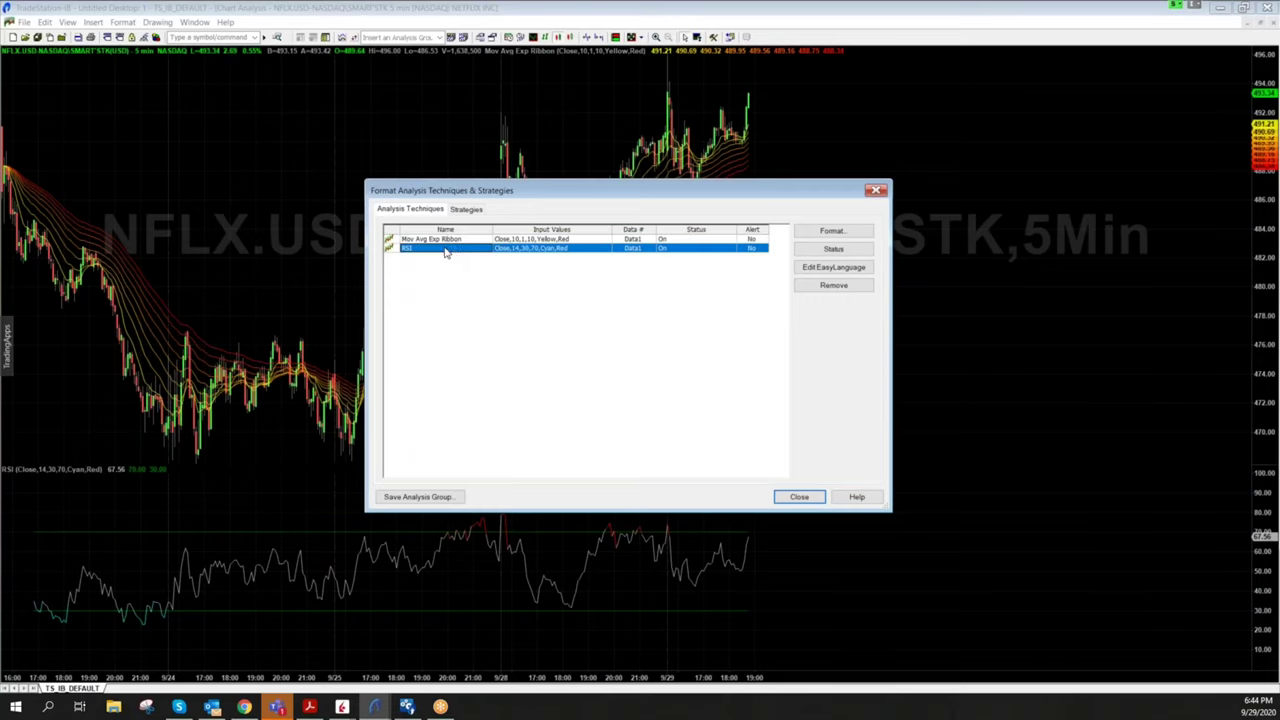
left_click(828, 233)
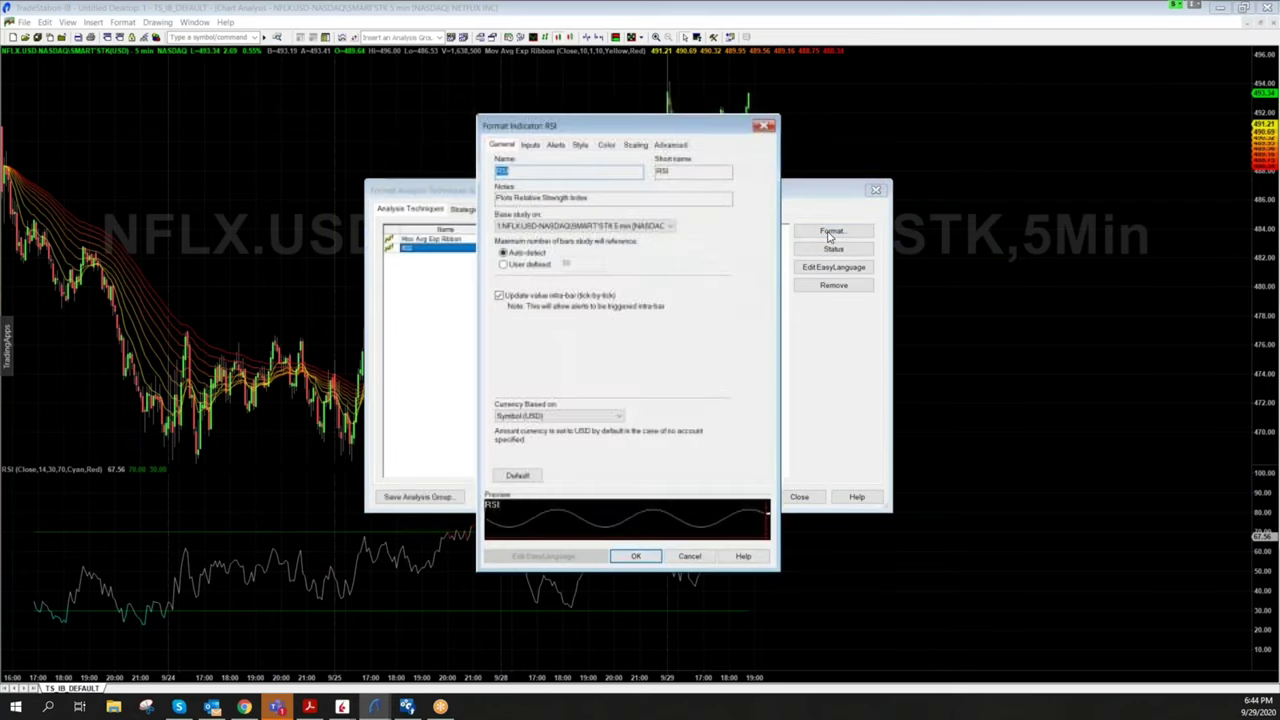
left_click(531, 145)
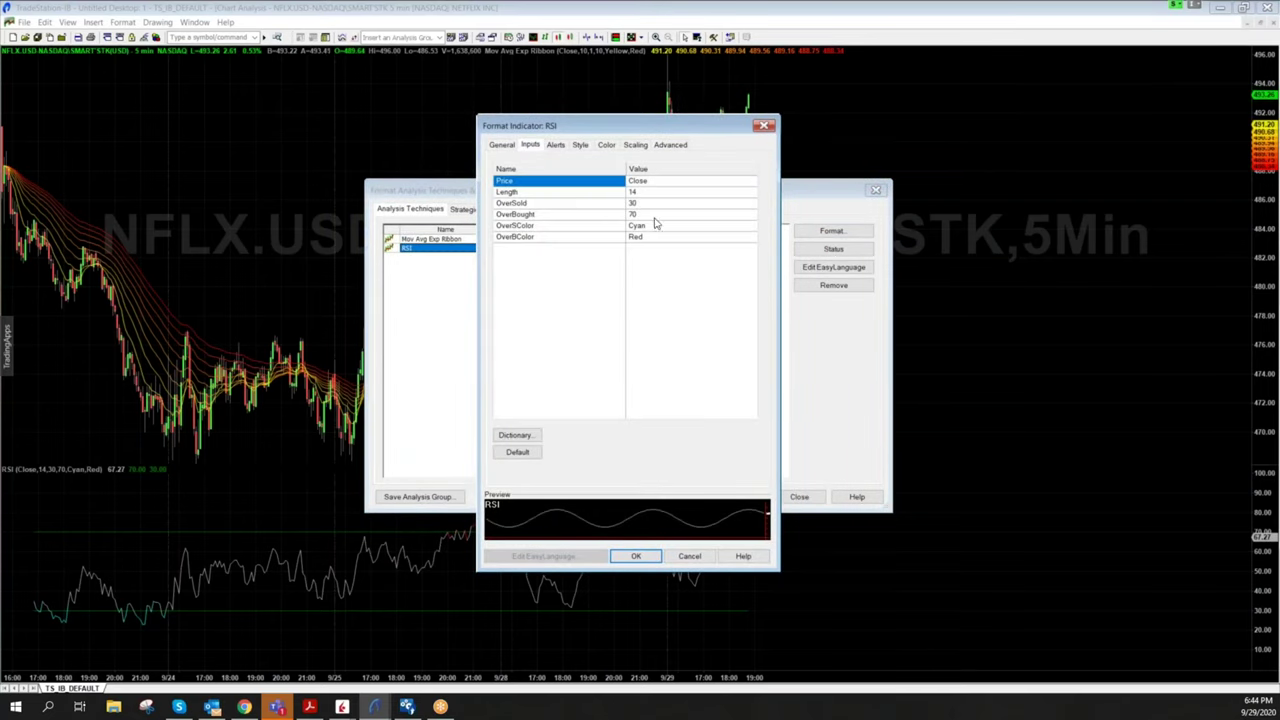
left_click(636, 227)
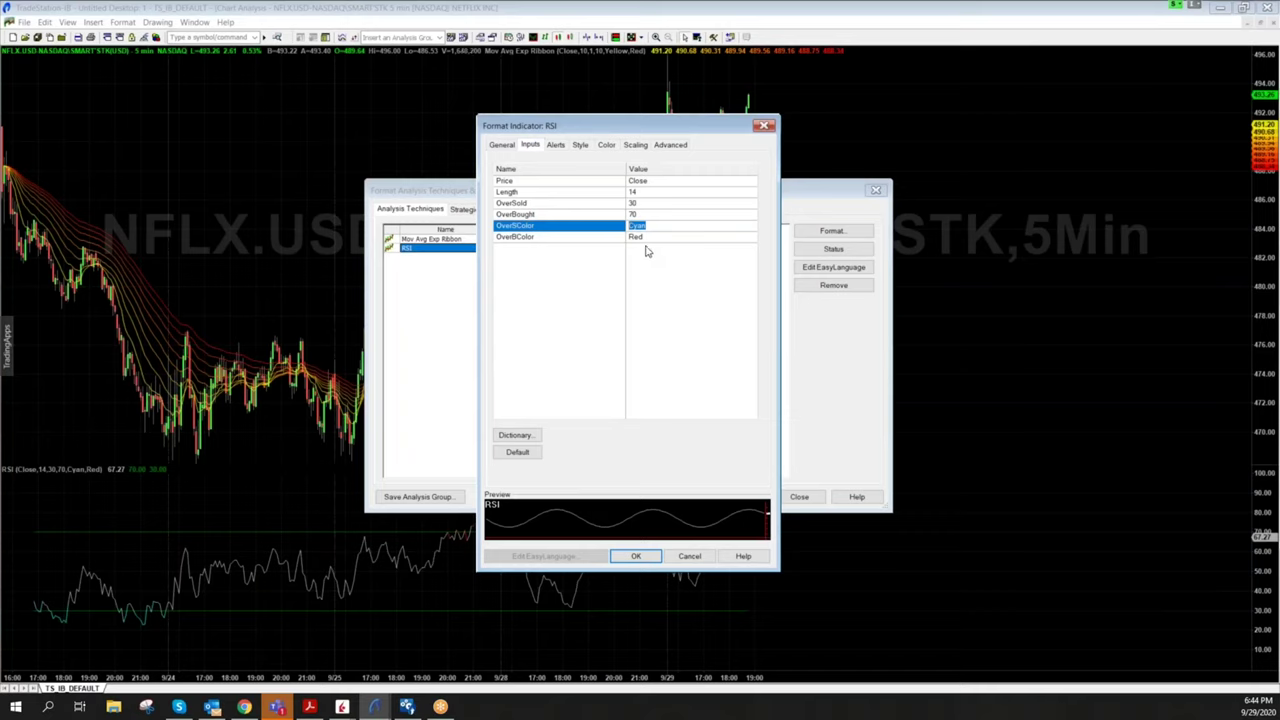
left_click(644, 205)
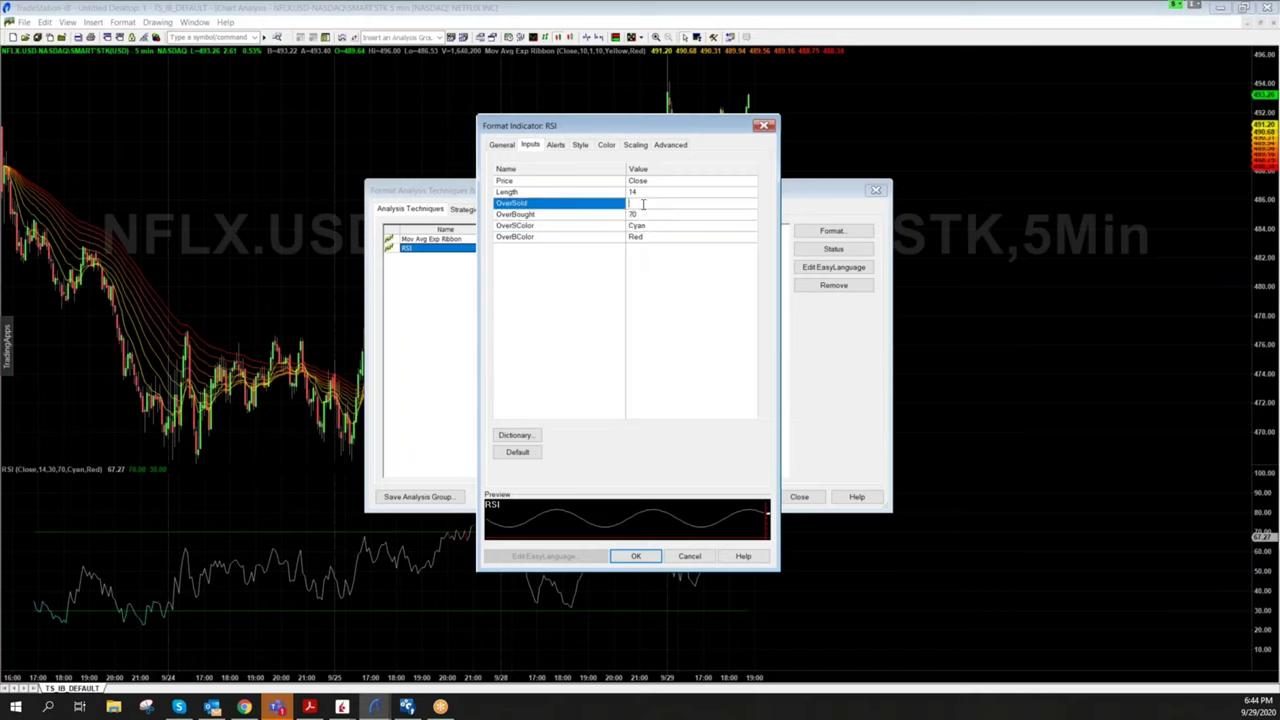
type("20")
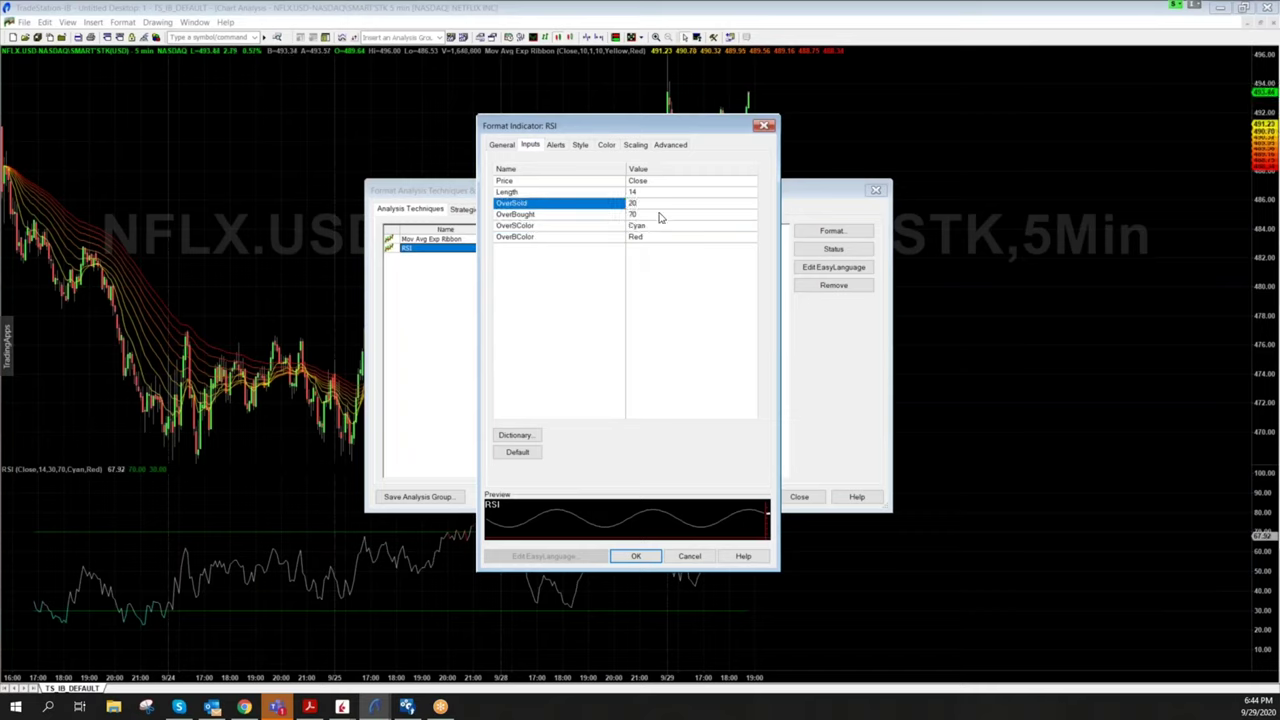
left_click(660, 217)
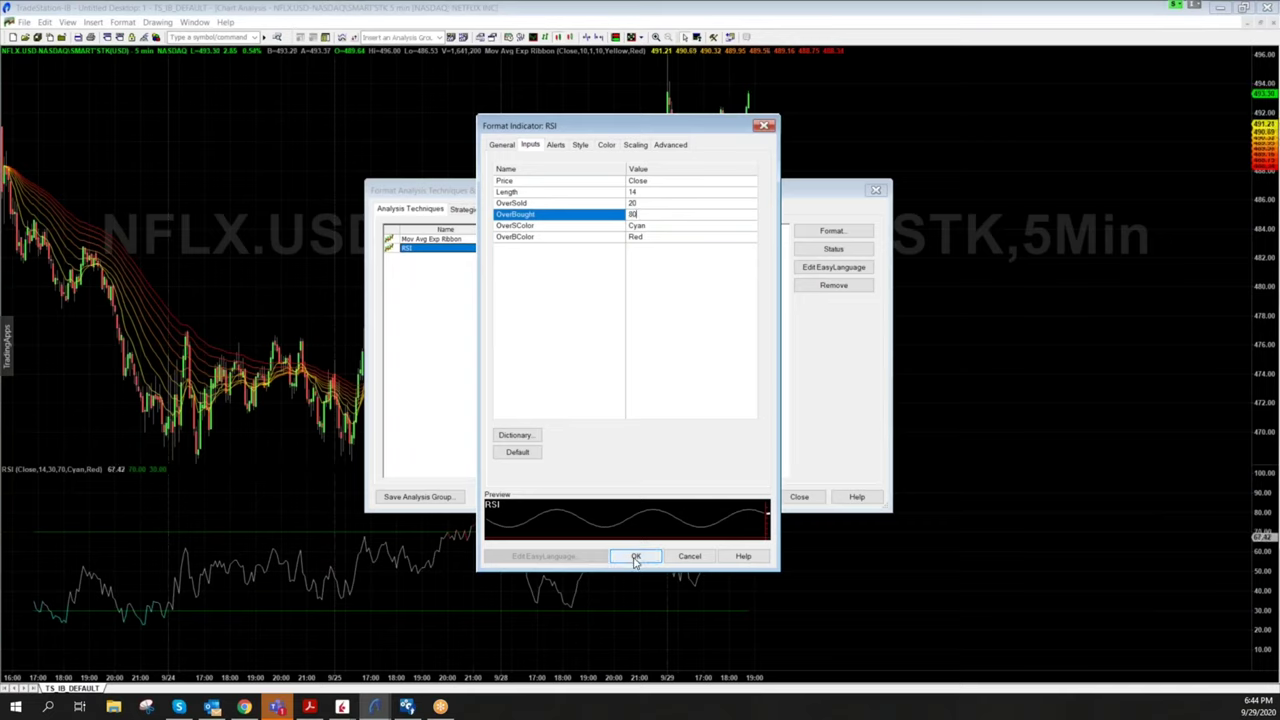
left_click(633, 191)
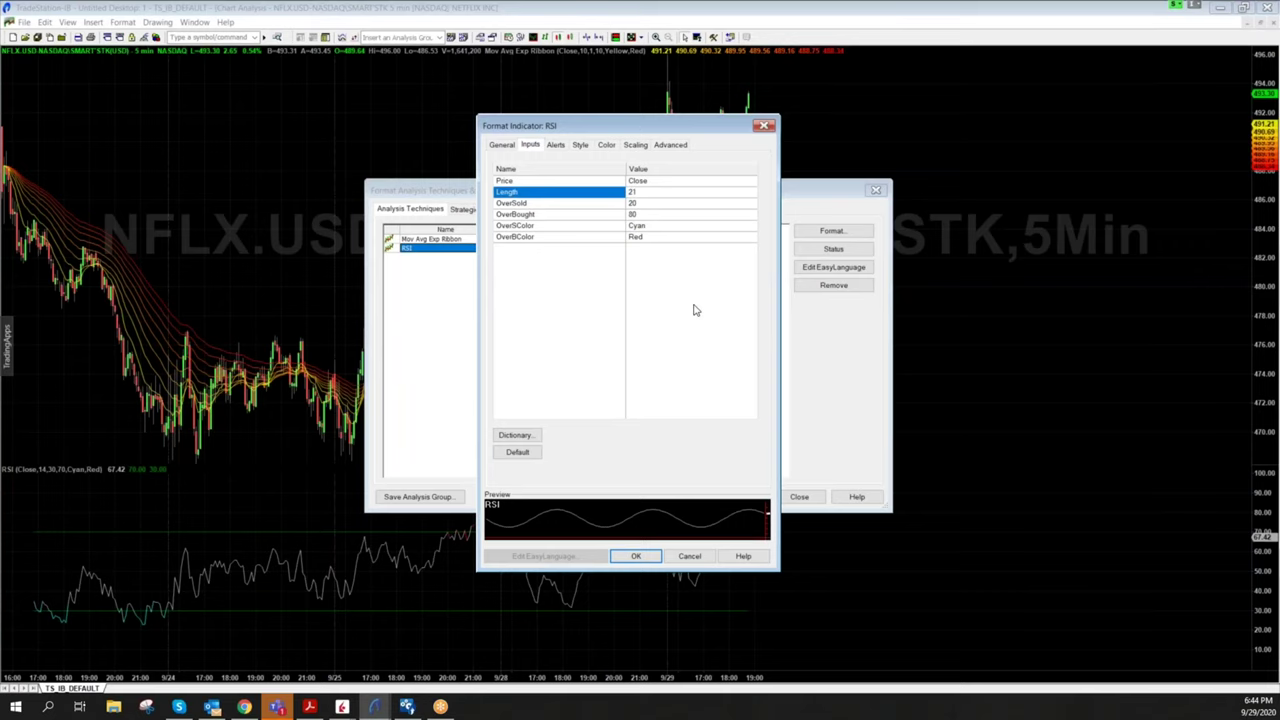
left_click(648, 556)
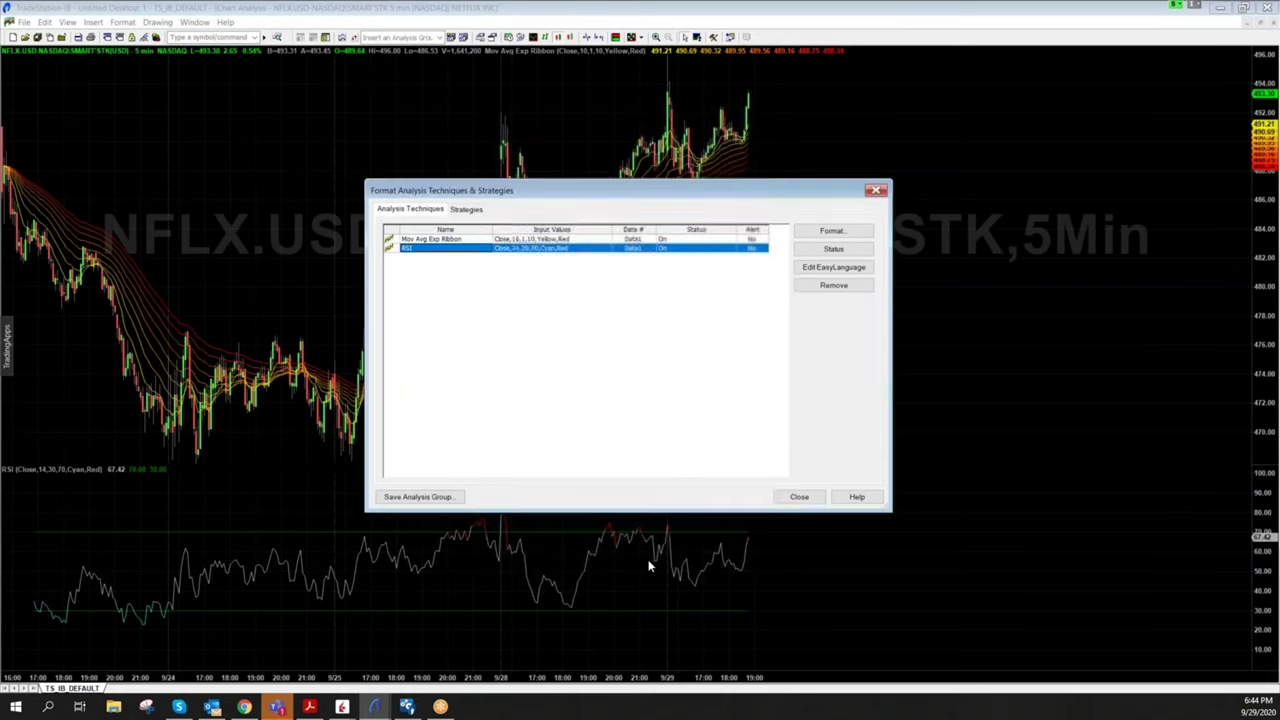
left_click(799, 497)
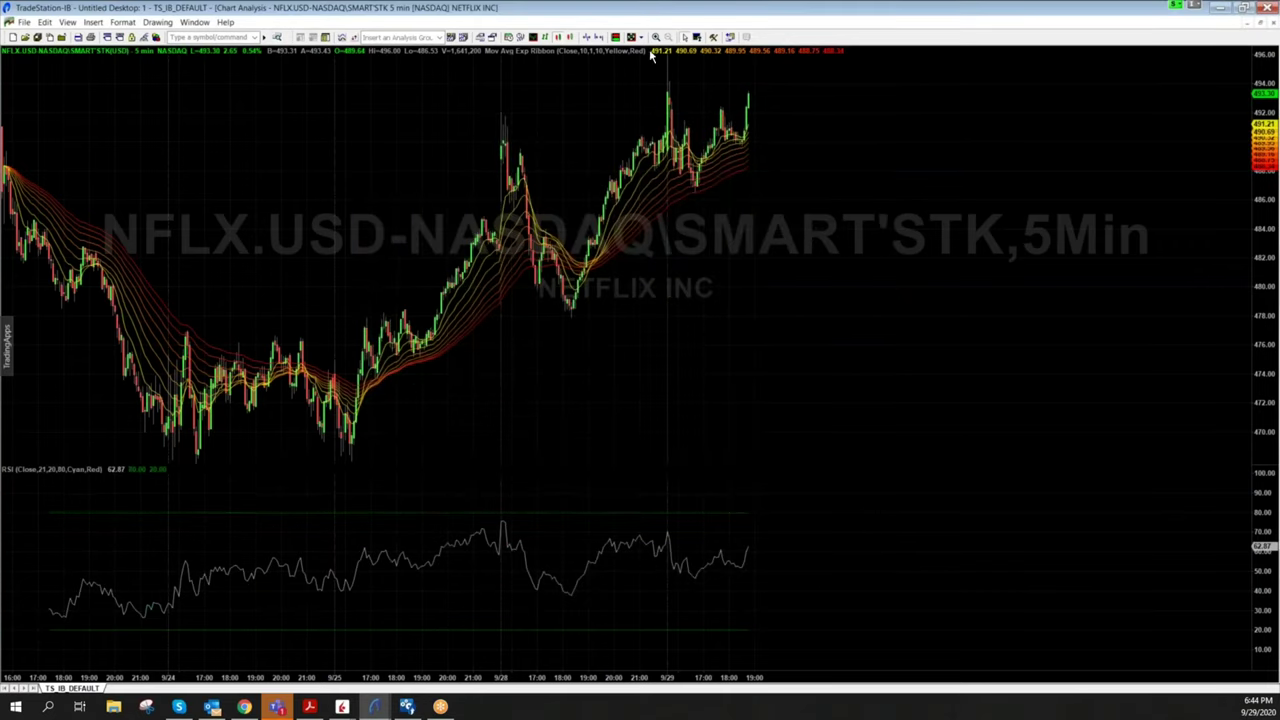
Increase the bar spacing of the NFLX chart by two increments
left_click(599, 37)
left_click(599, 37)
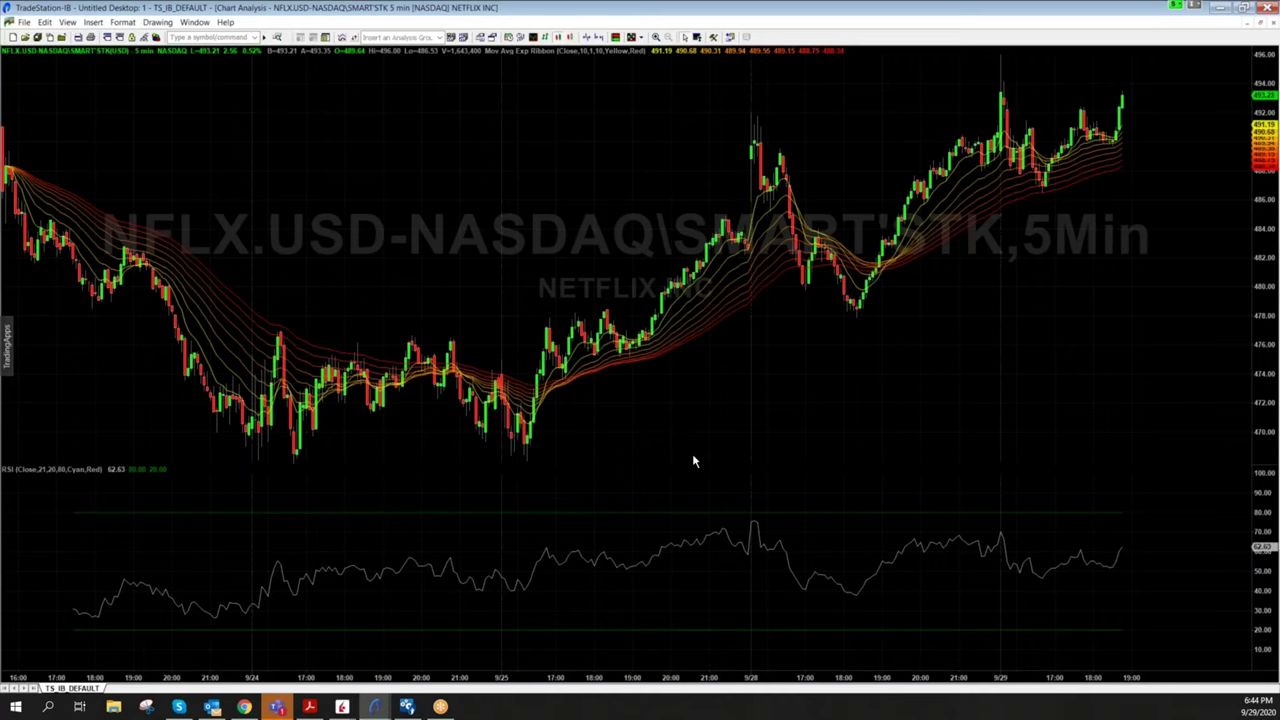
right_click(725, 535)
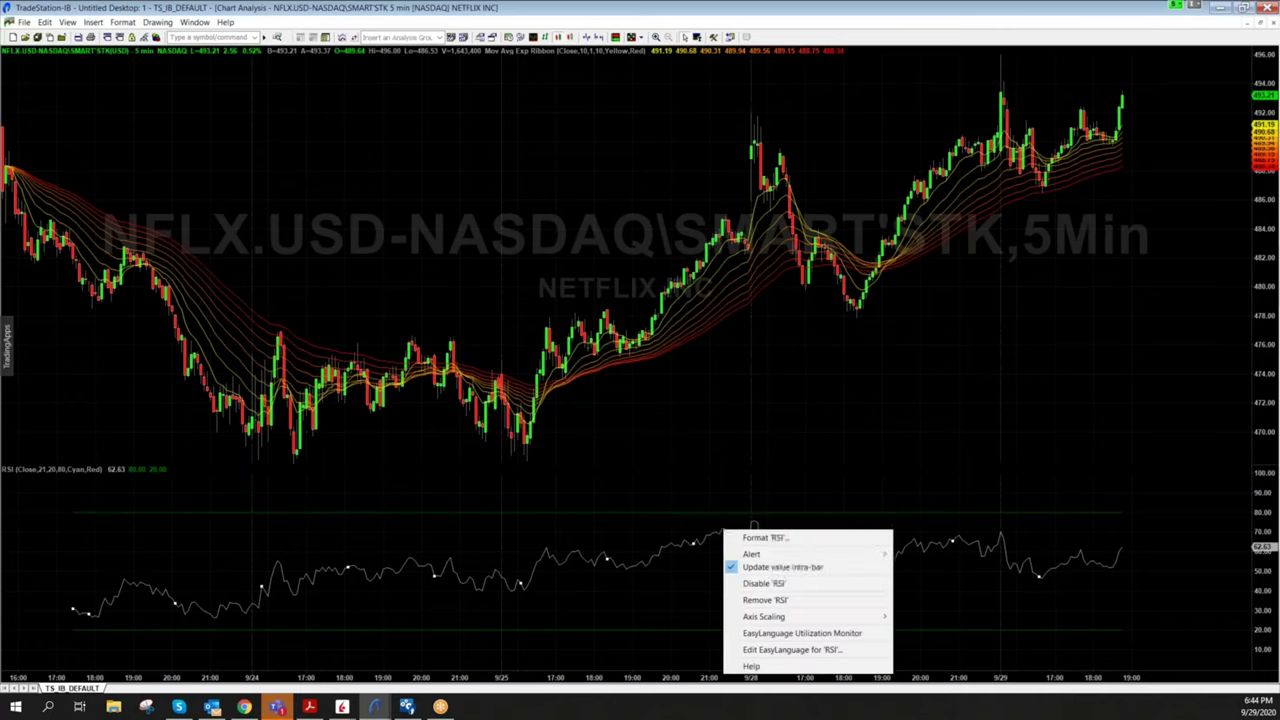
left_click(765, 538)
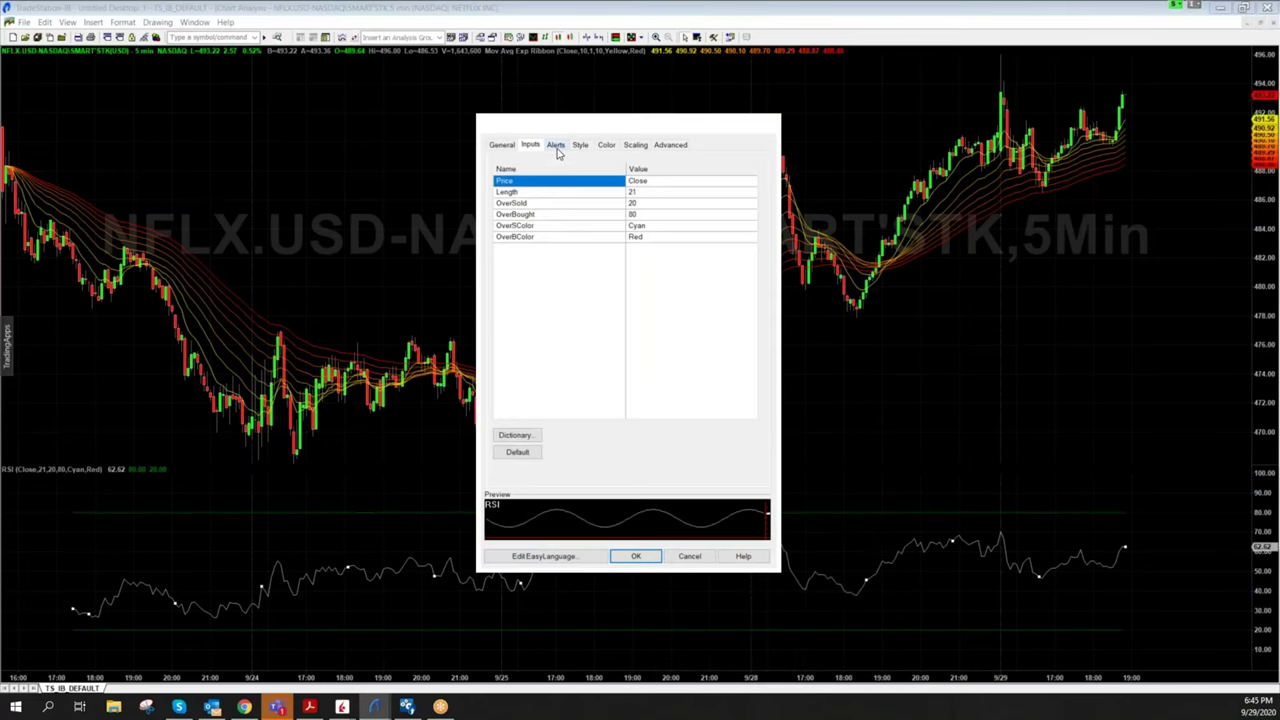
left_click(556, 145)
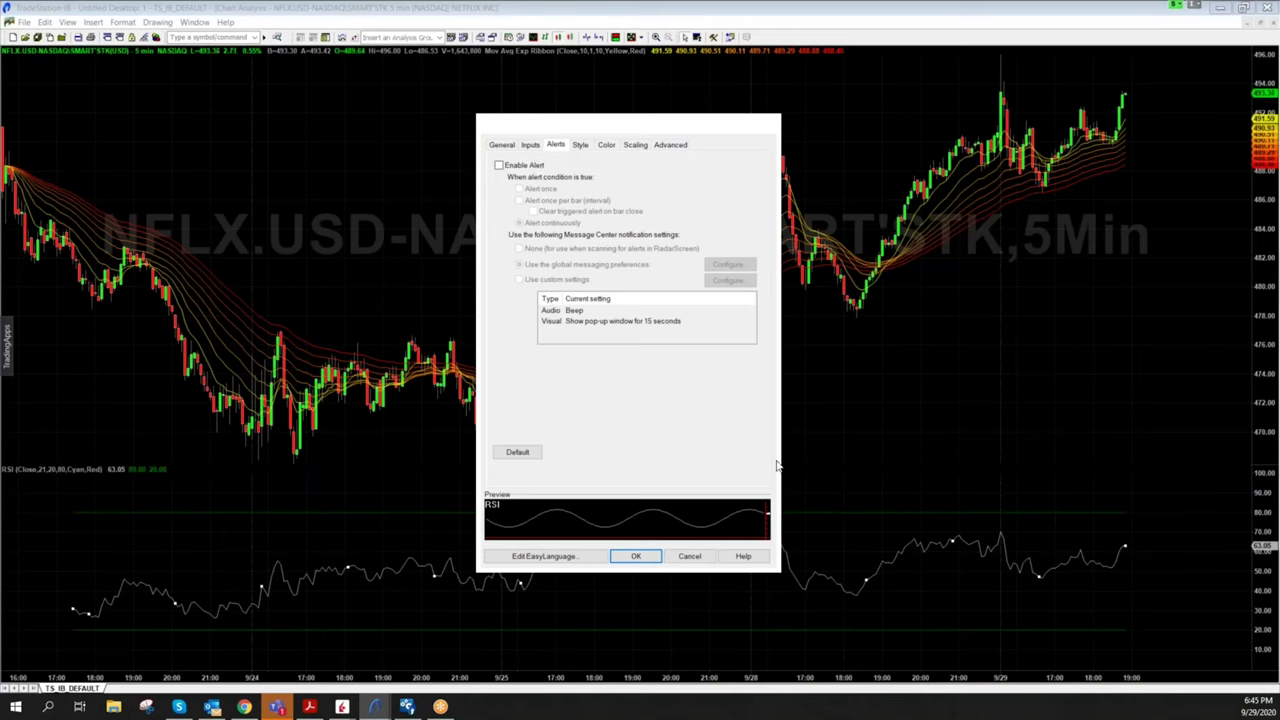
left_click(692, 556)
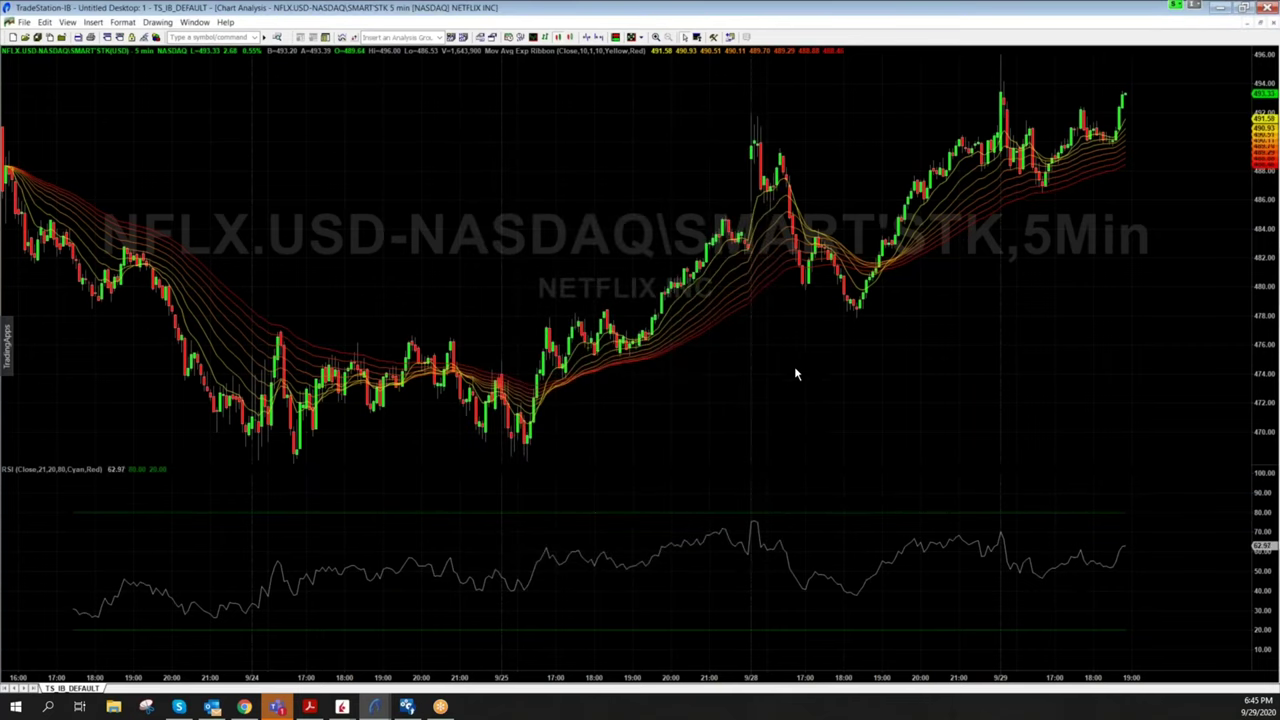
Open the RSI indicator's formatting from the chart's analysis techniques and review its general, input and alert settings
right_click(796, 374)
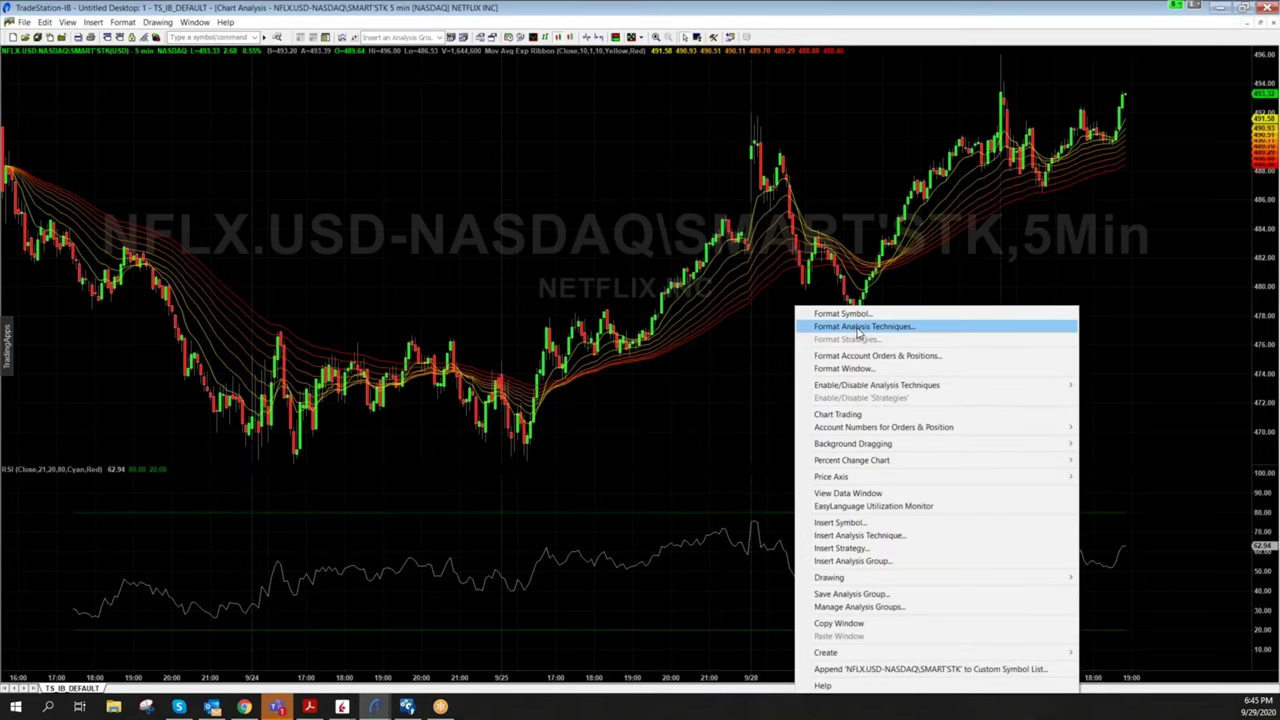
left_click(857, 329)
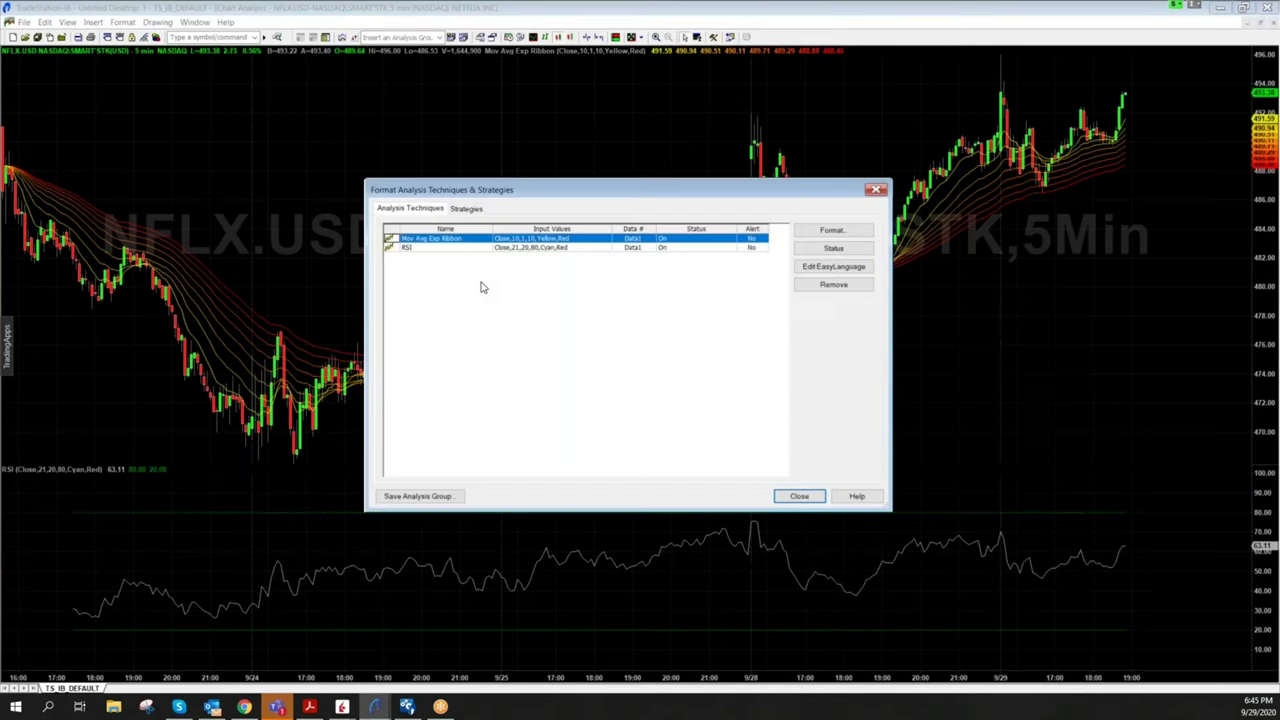
left_click(452, 248)
left_click(830, 232)
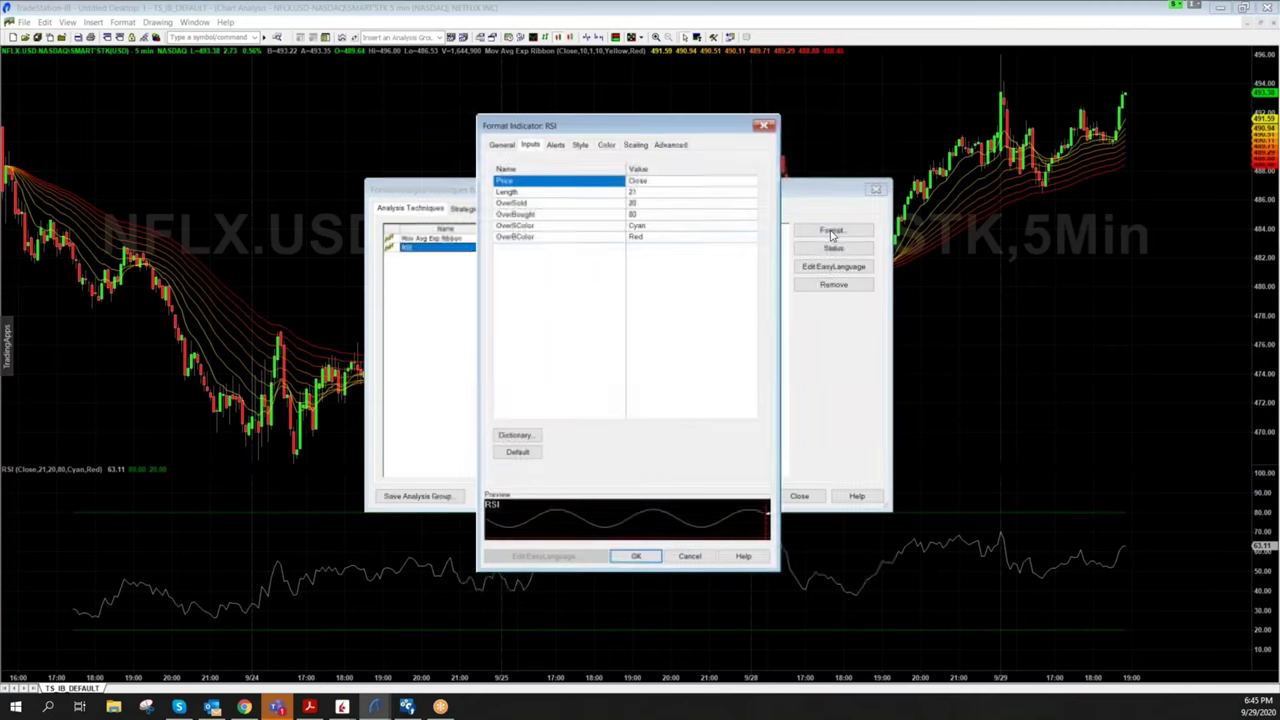
left_click(502, 146)
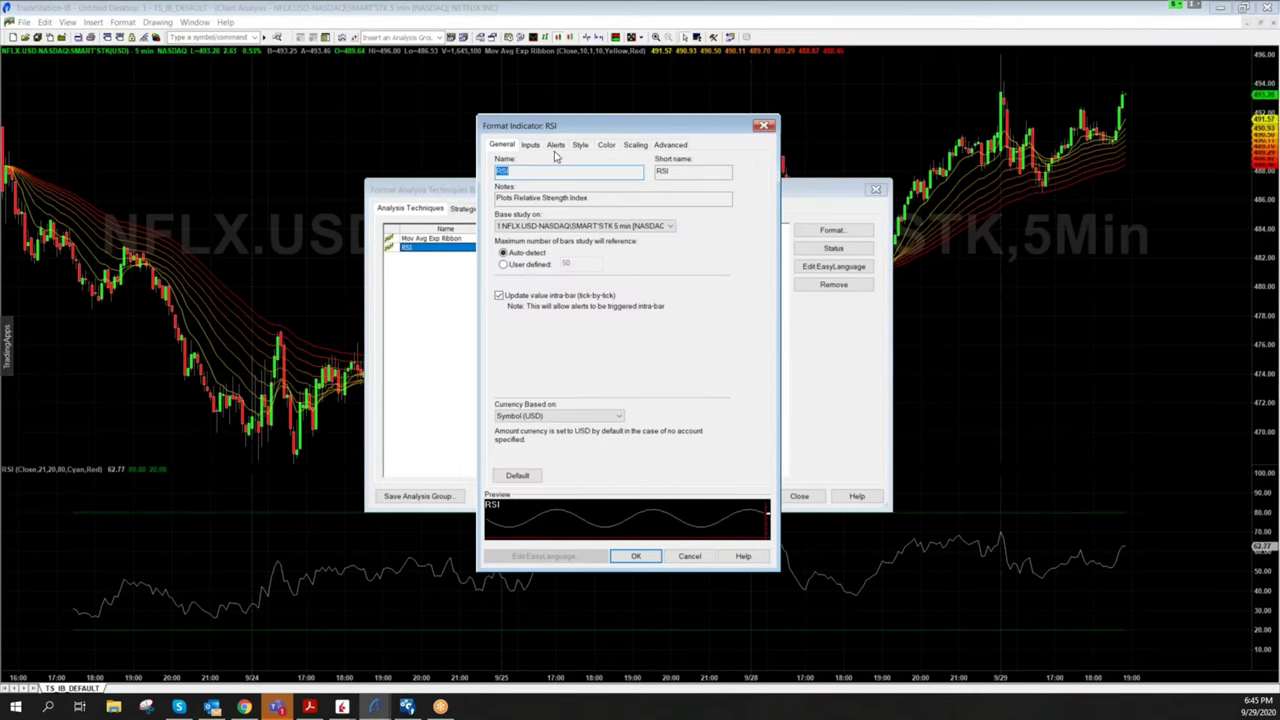
left_click(531, 146)
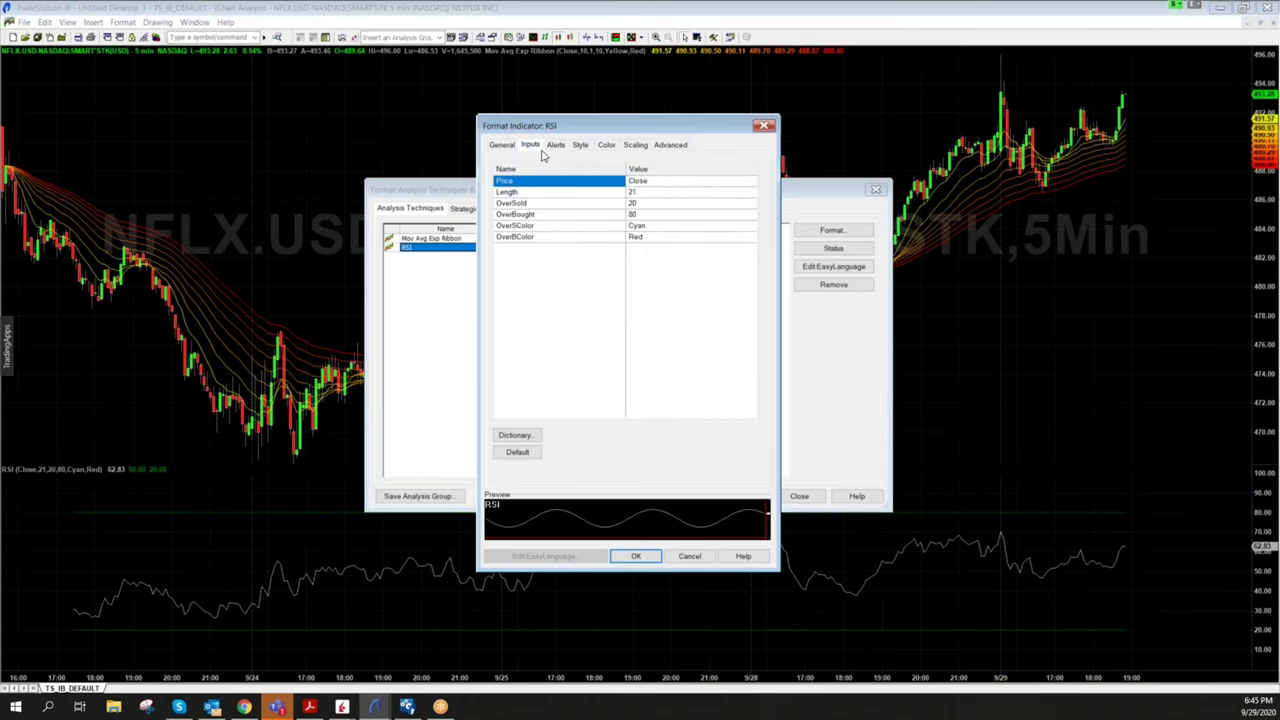
left_click(556, 146)
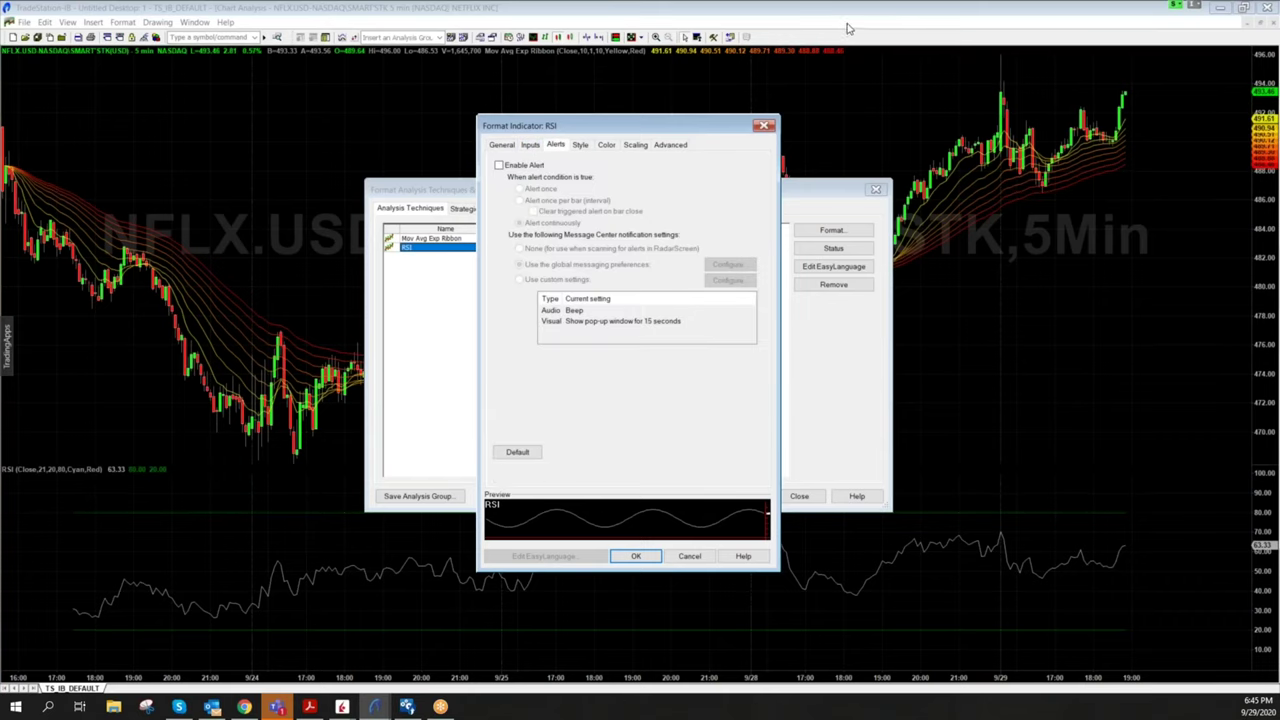
mouse_move(566, 122)
left_mouse_down()
mouse_move(524, 138)
mouse_move(588, 150)
mouse_move(576, 121)
left_mouse_up()
mouse_move(503, 140)
left_mouse_down()
mouse_move(492, 178)
mouse_move(540, 186)
mouse_move(600, 162)
left_mouse_up()
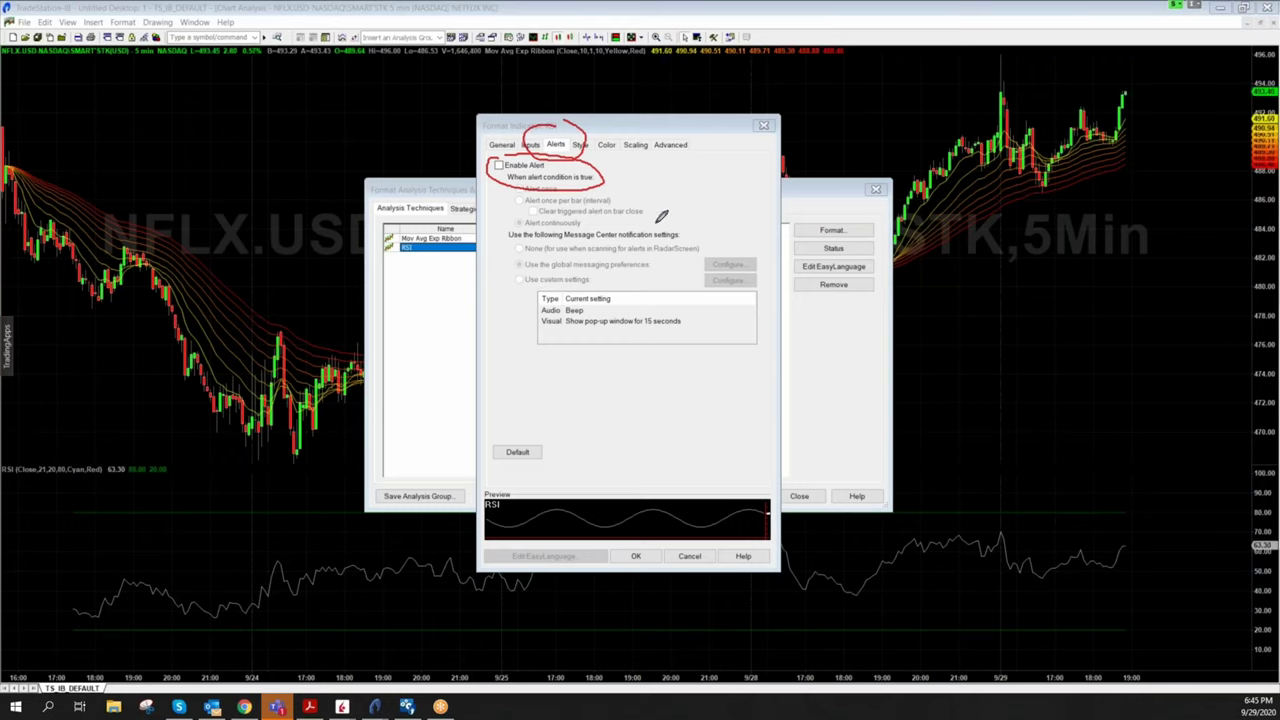
mouse_move(678, 224)
left_mouse_down()
mouse_move(562, 222)
mouse_move(508, 245)
mouse_move(530, 275)
mouse_move(760, 282)
mouse_move(758, 230)
mouse_move(670, 220)
left_mouse_up()
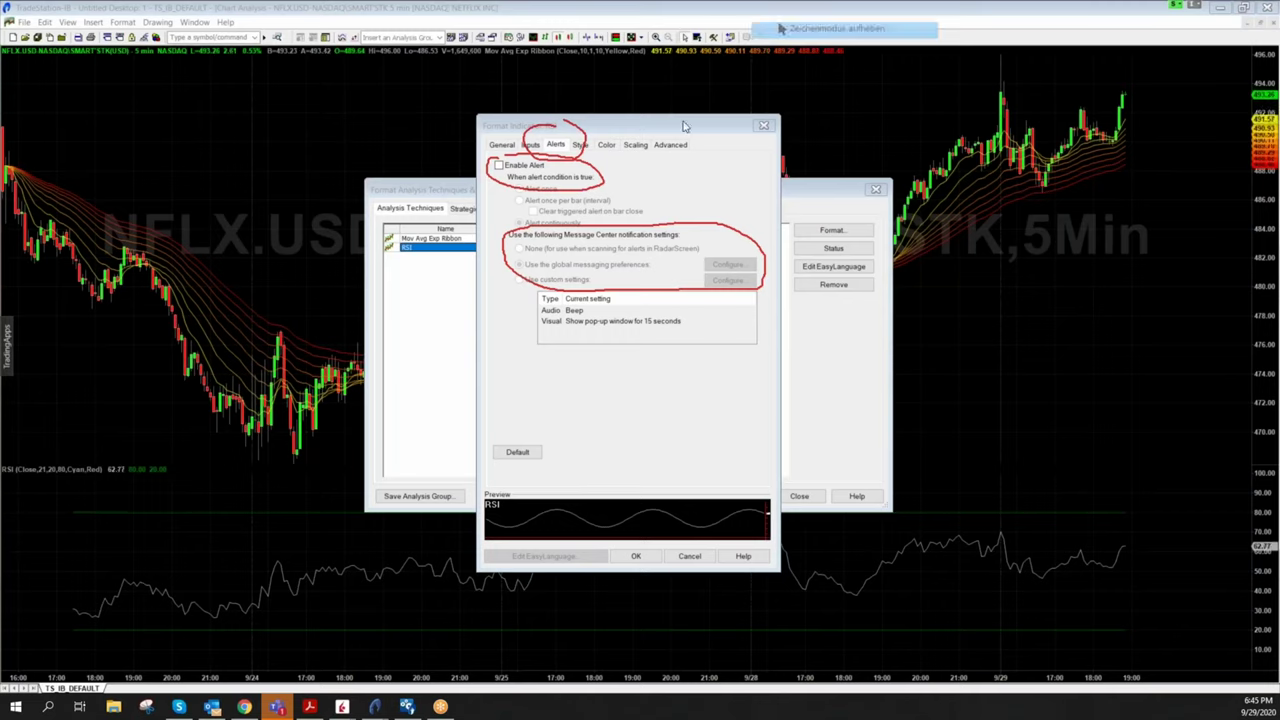
Enable the RSI indicator's alert and have it trigger once per bar (interval)
left_click(503, 167)
left_click(500, 166)
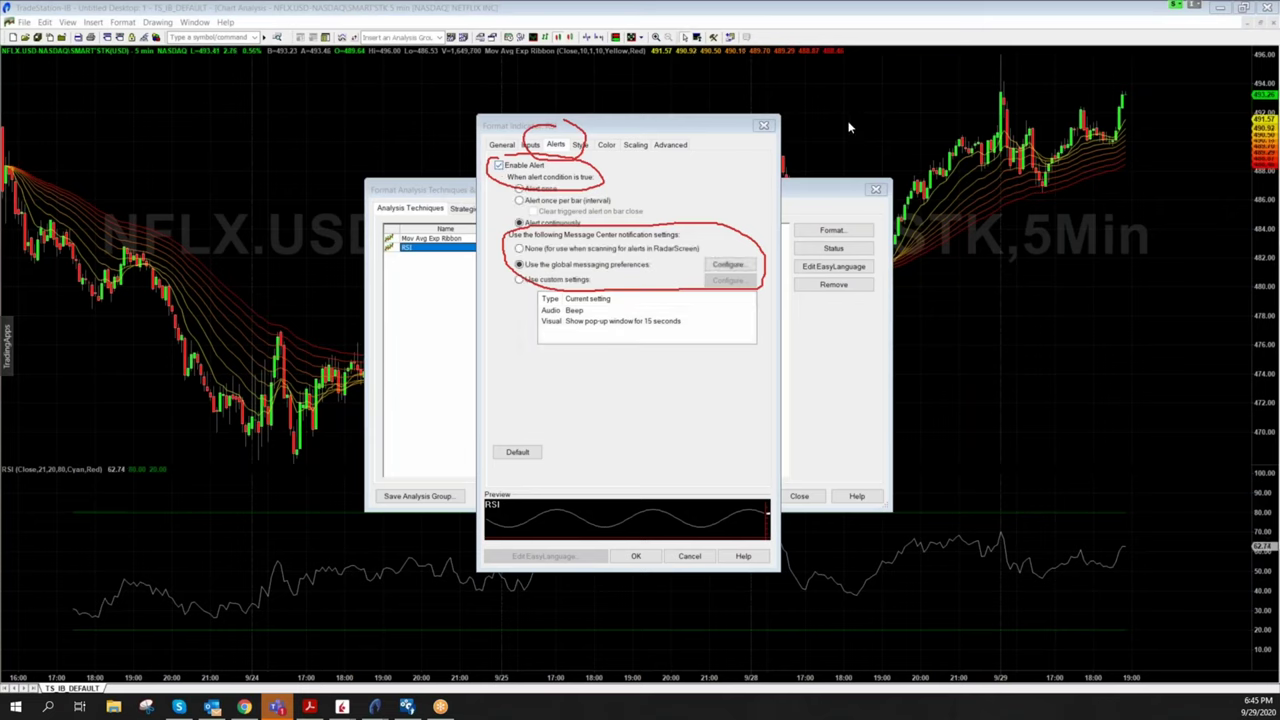
key("Escape")
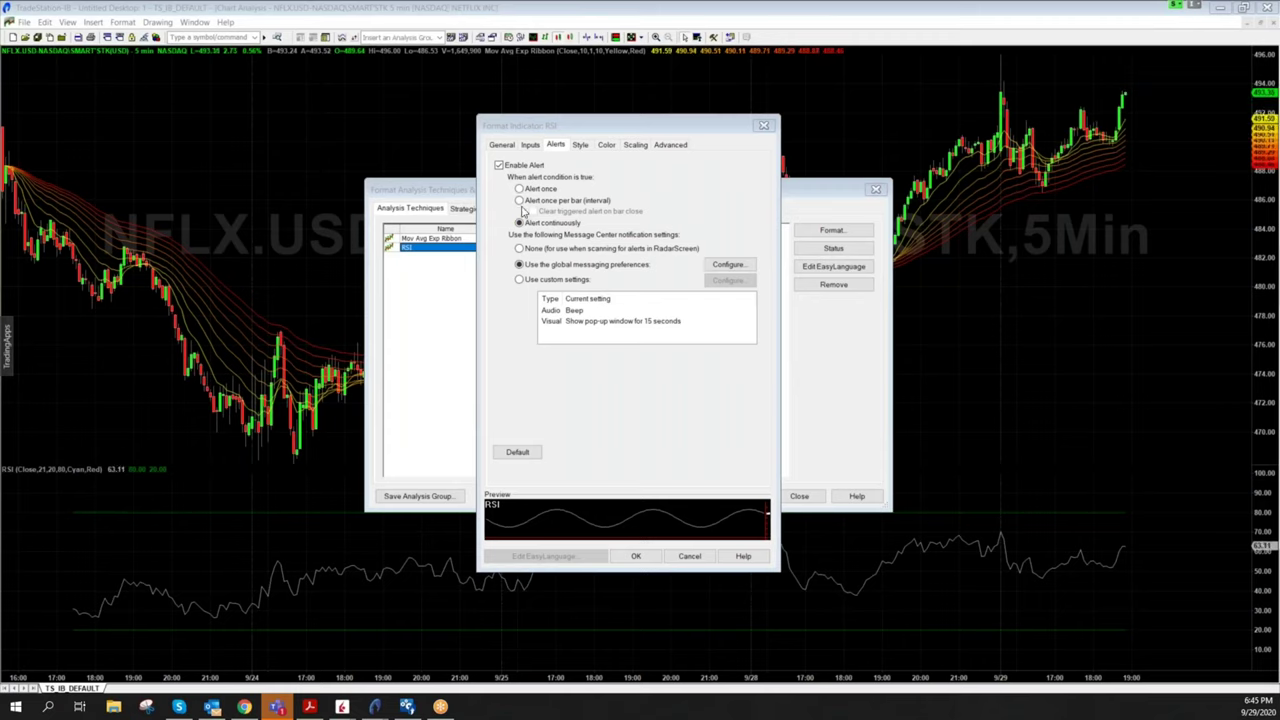
left_click(519, 200)
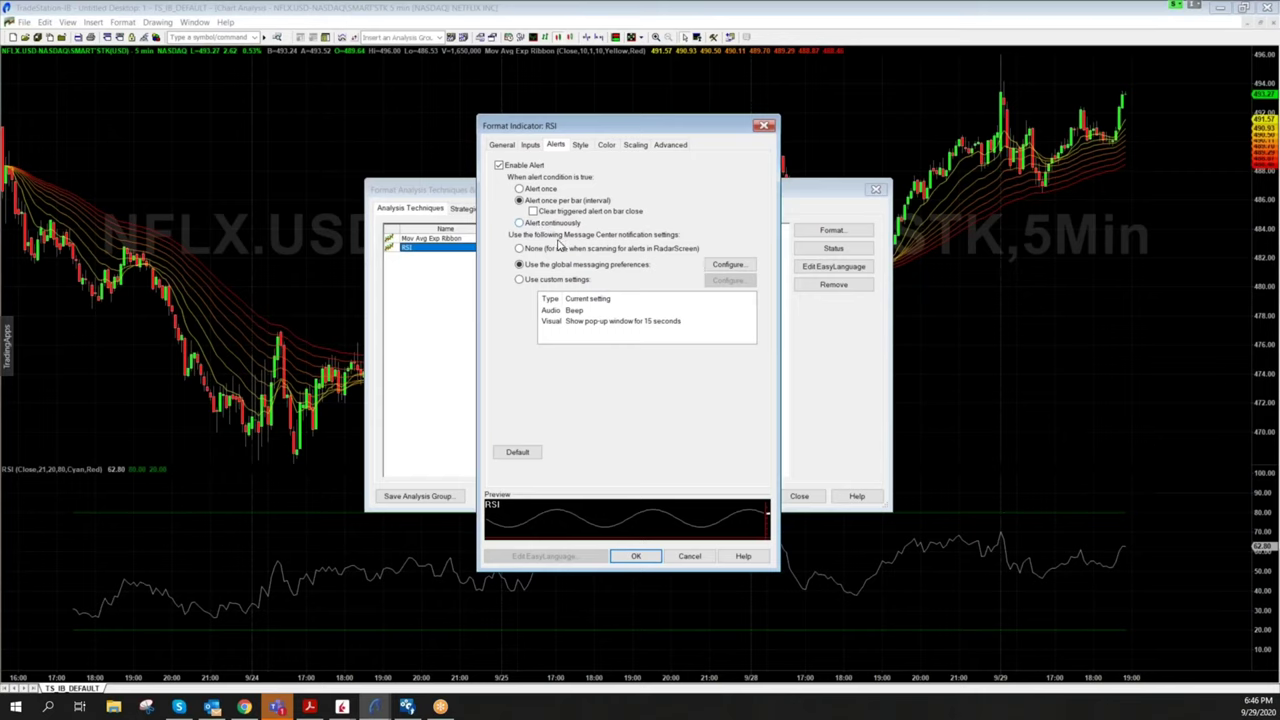
Use custom notification settings for the RSI alert, with both audible and visual notifications enabled
left_click(520, 281)
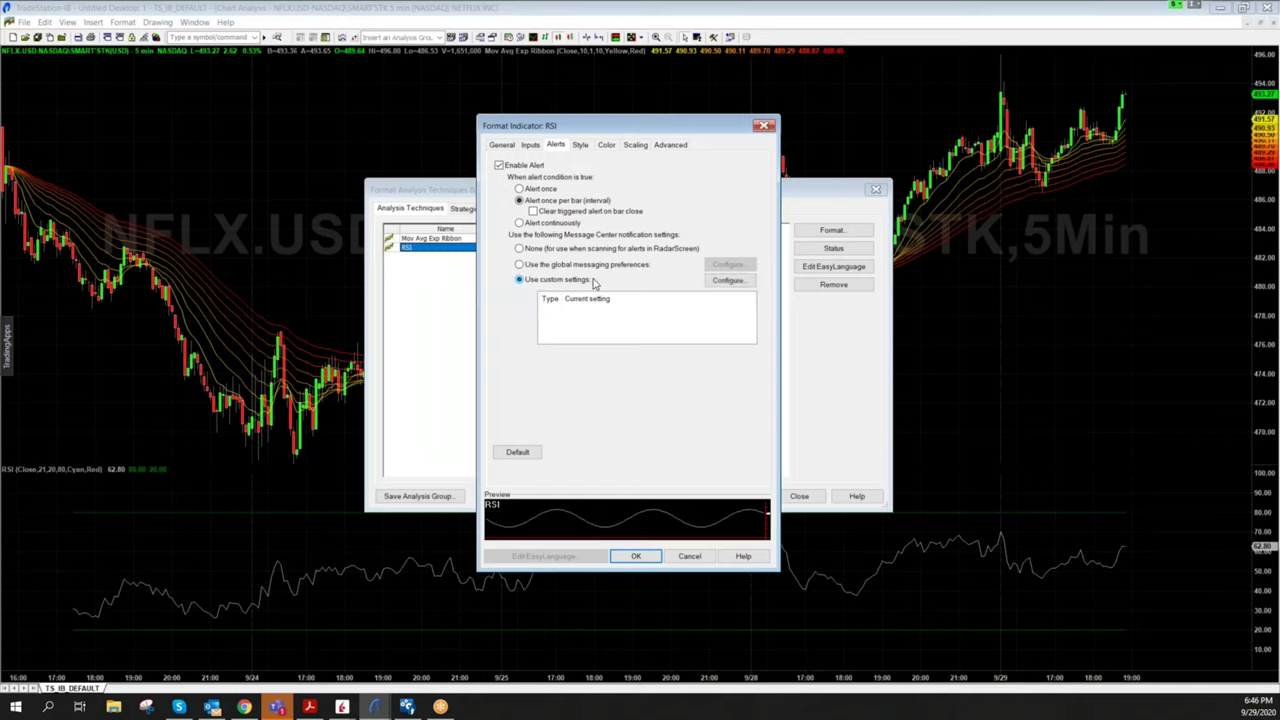
left_click(732, 281)
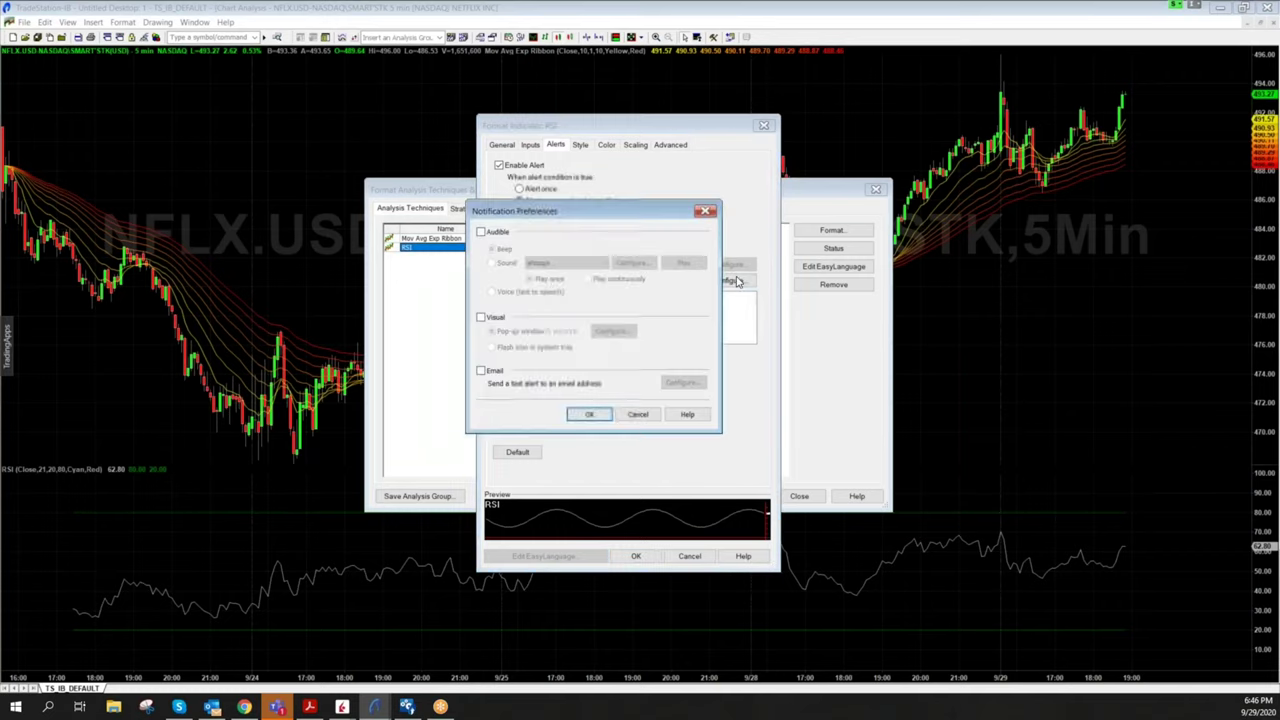
left_click(481, 232)
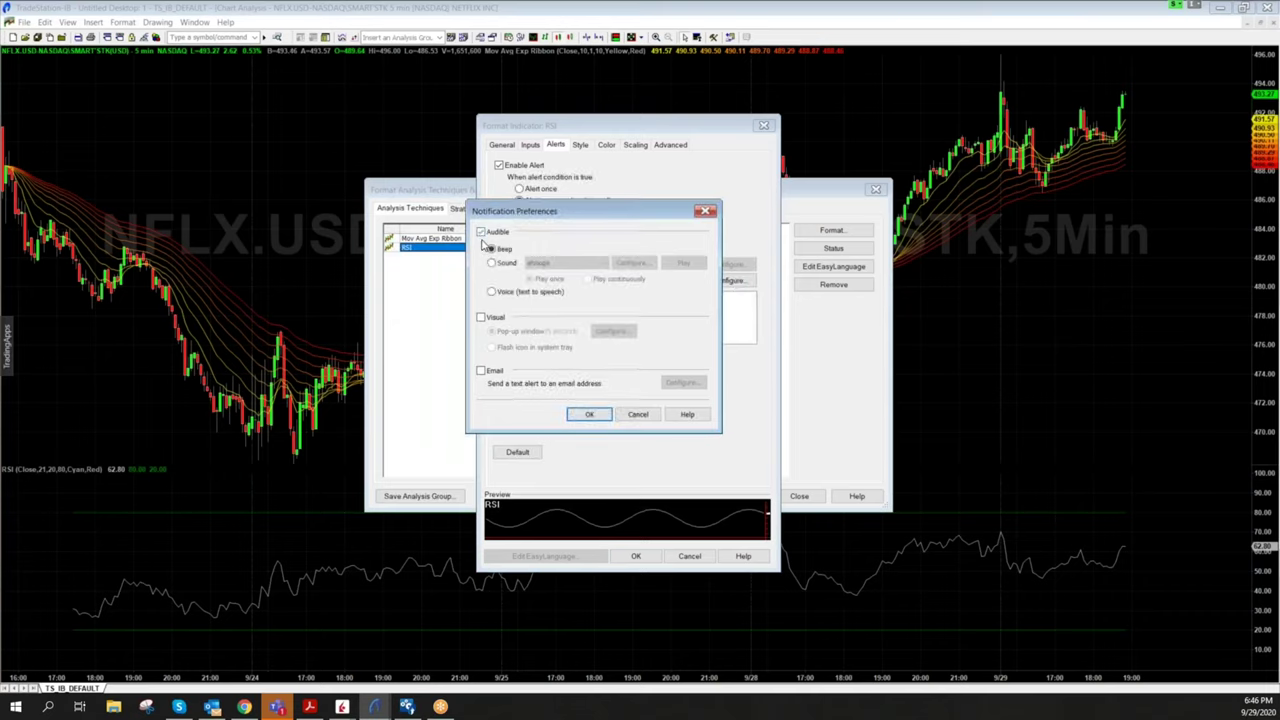
left_click(481, 318)
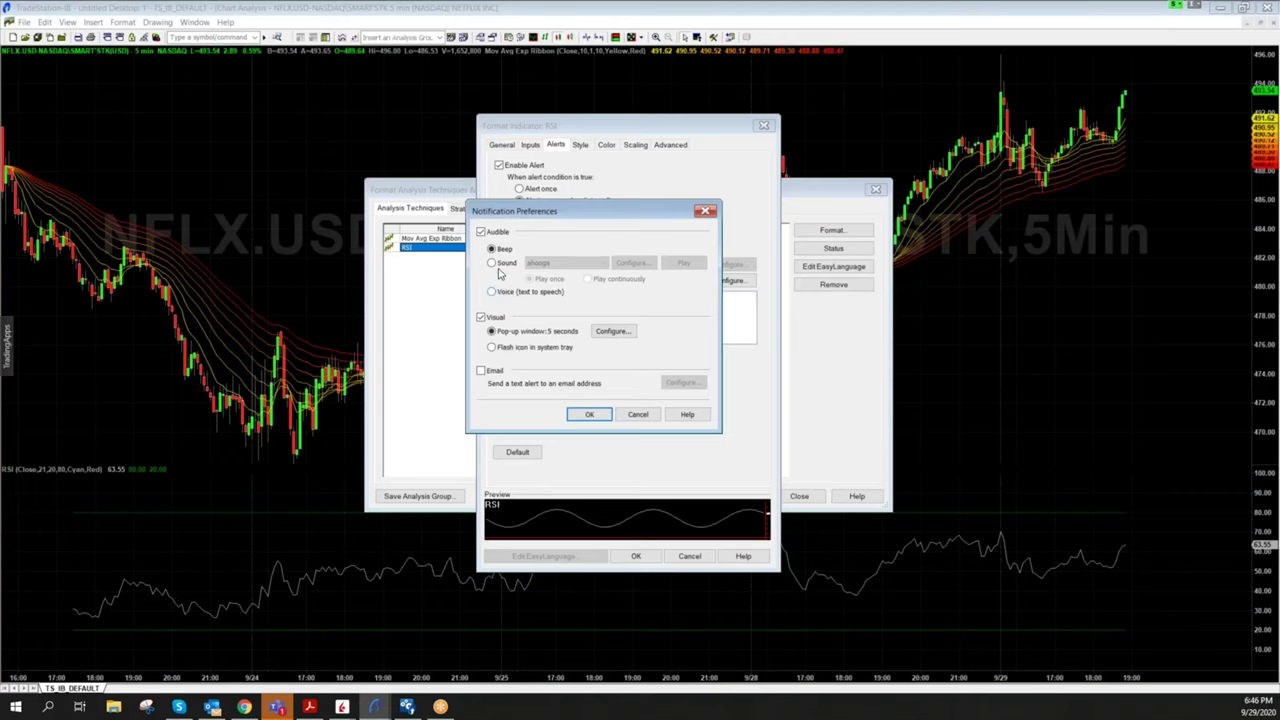
Set the audible notification to the siren sound played continuously, and apply the RSI alert settings to the chart
left_click(498, 268)
left_click(572, 264)
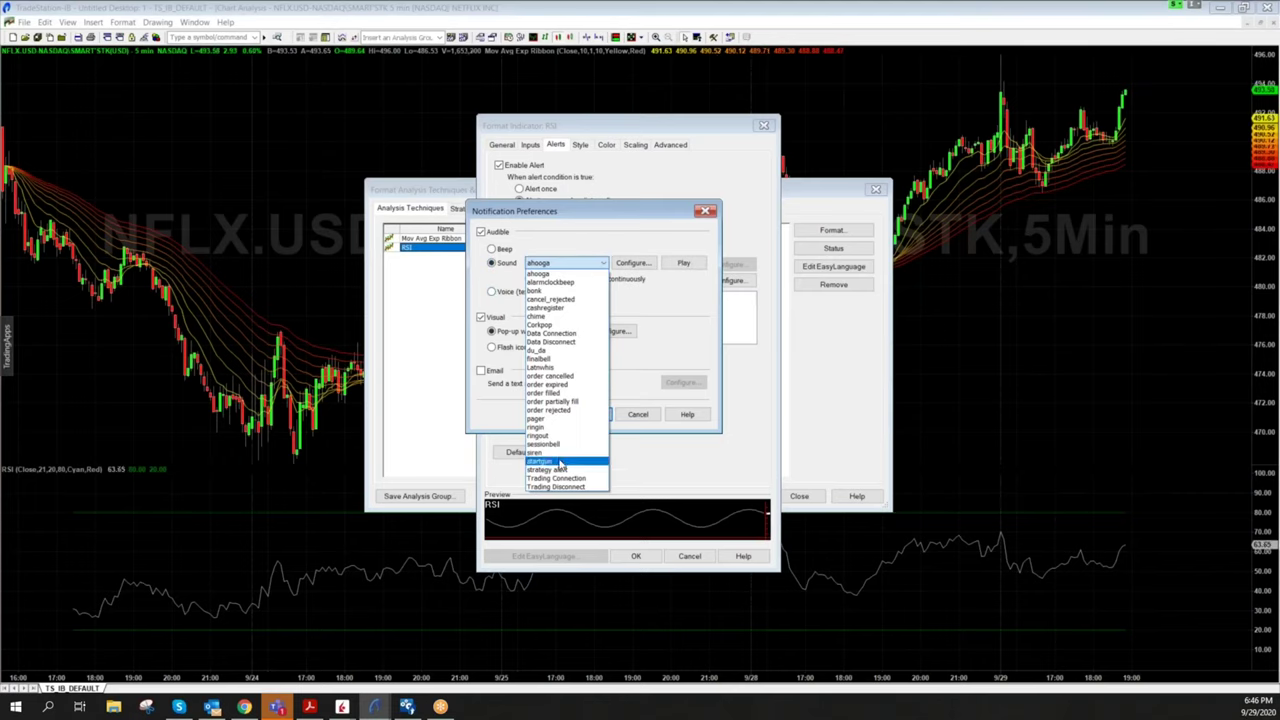
left_click(558, 453)
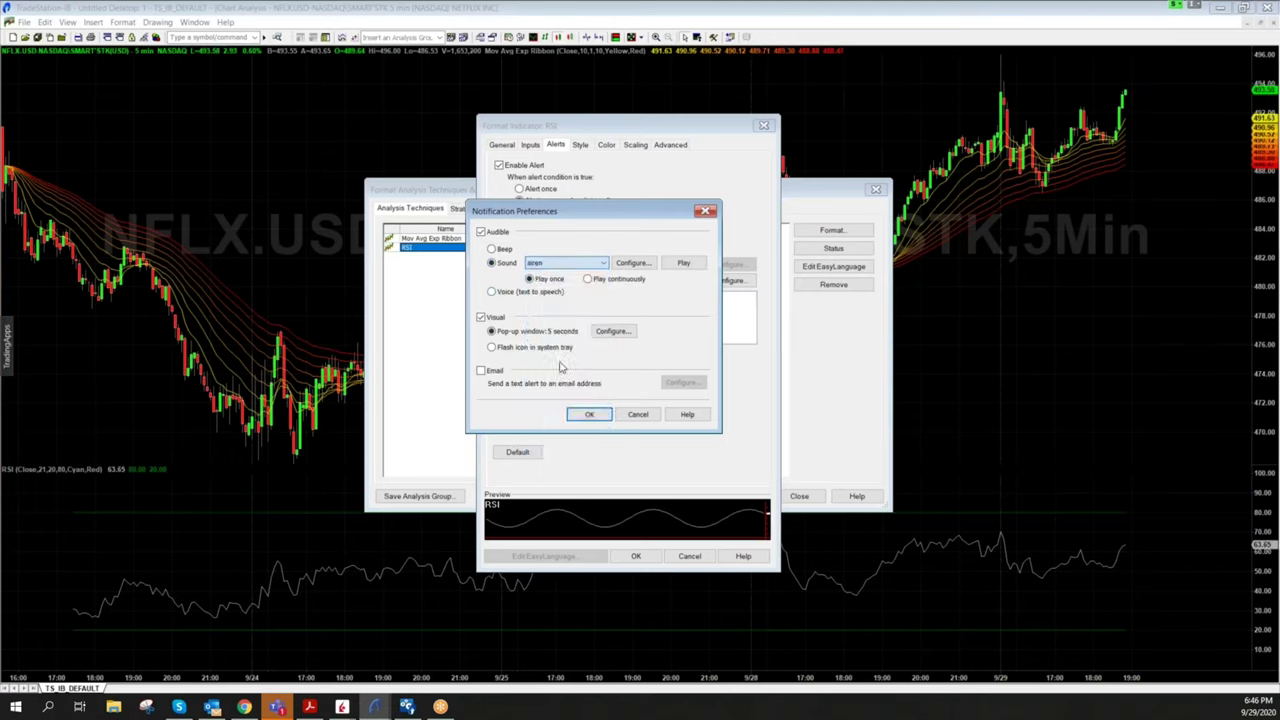
left_click(594, 280)
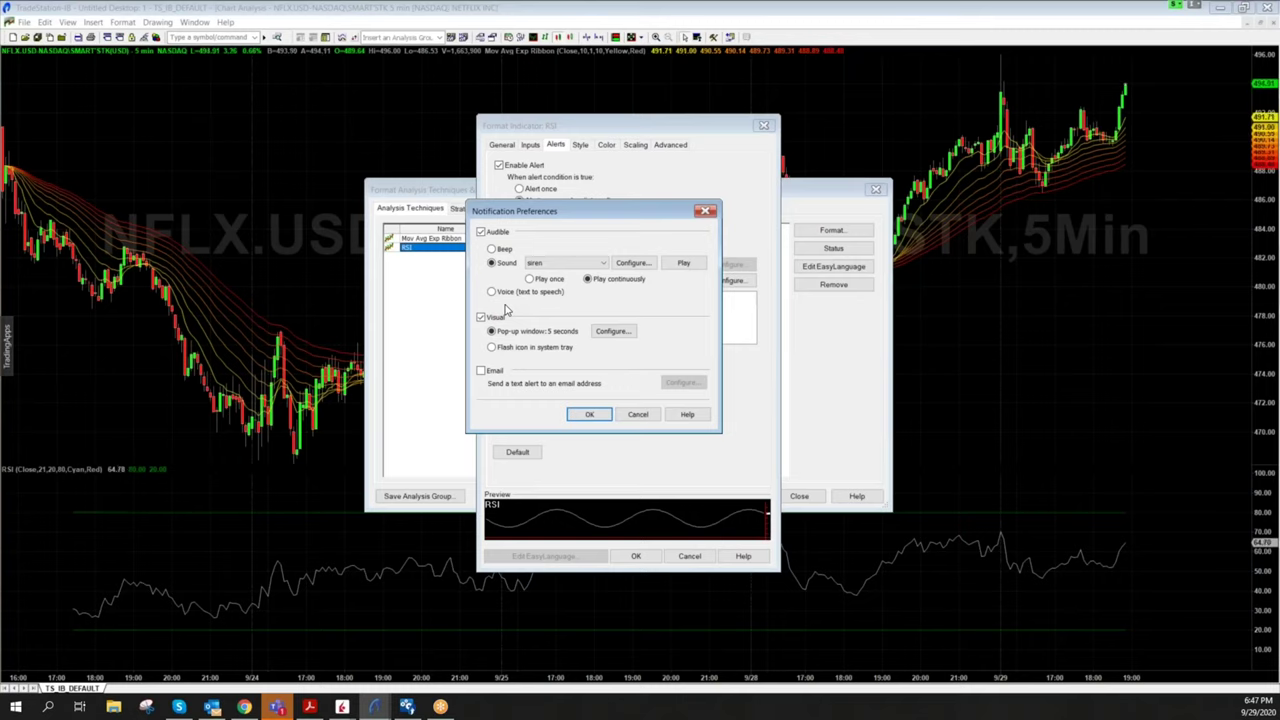
left_click(576, 265)
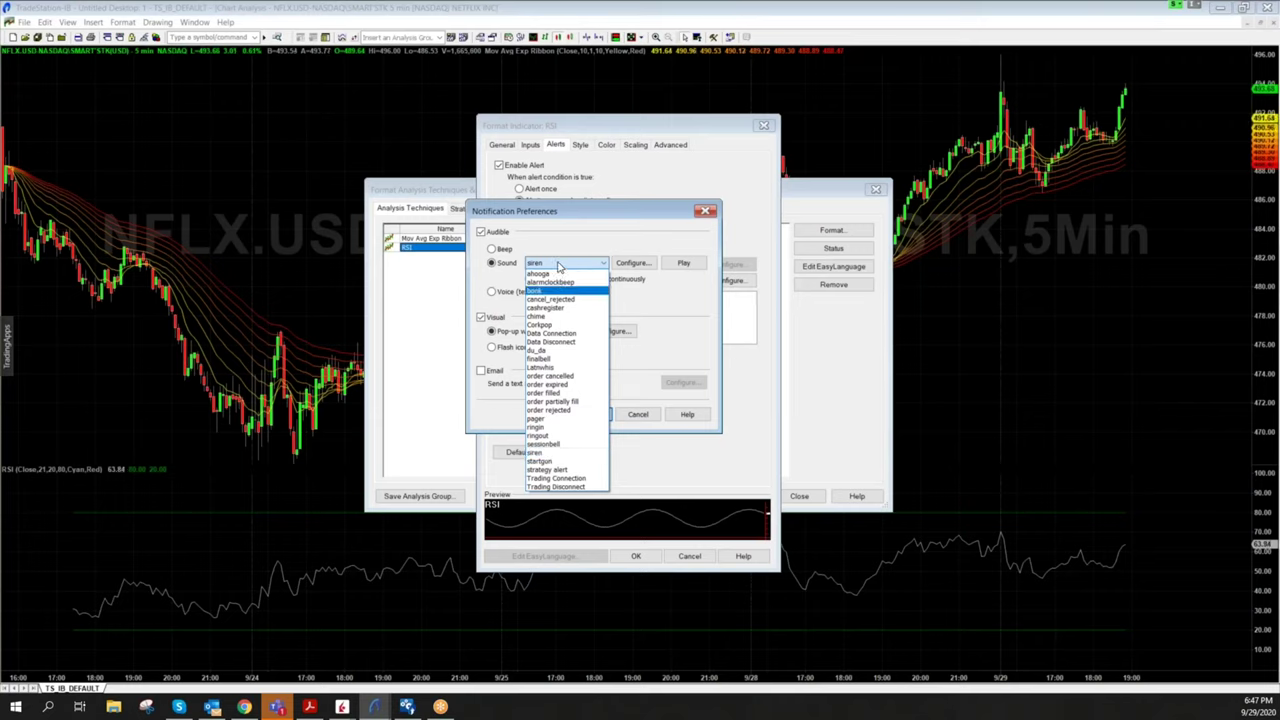
left_click(580, 264)
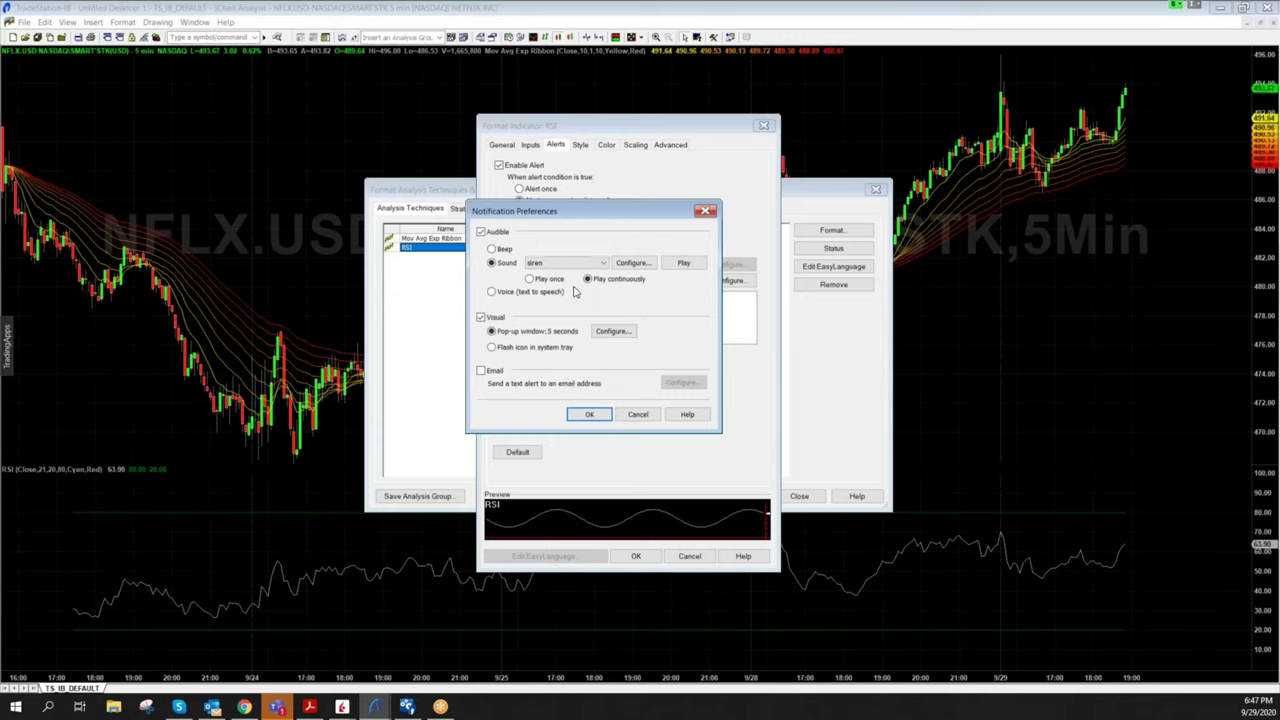
left_click(586, 411)
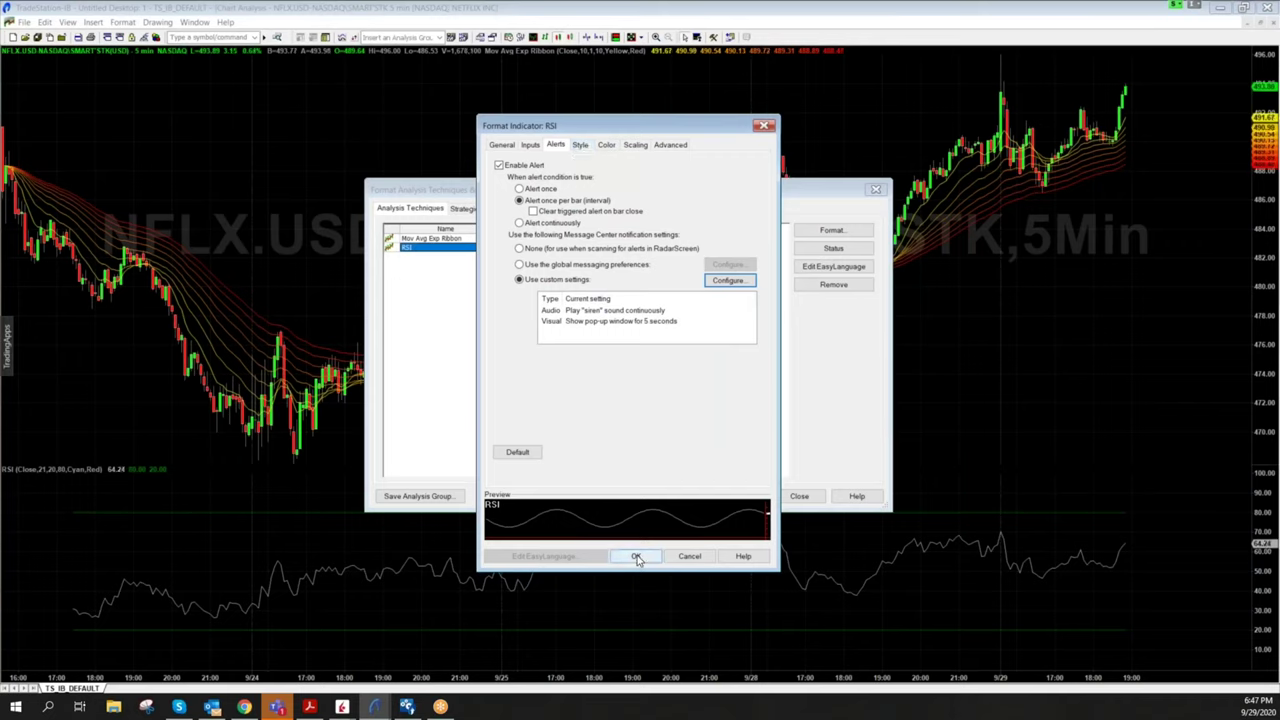
left_click(637, 558)
left_click(799, 496)
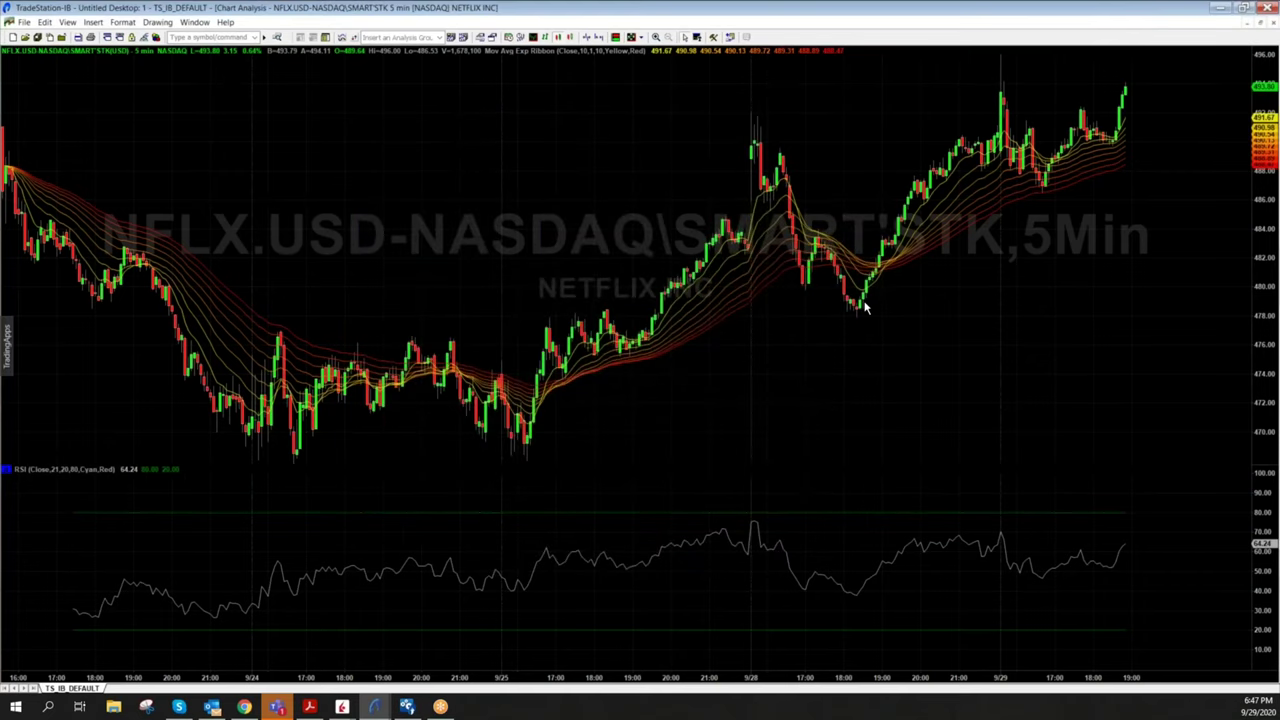
Switch the maximized chart's symbol to AAPL
left_click(1262, 23)
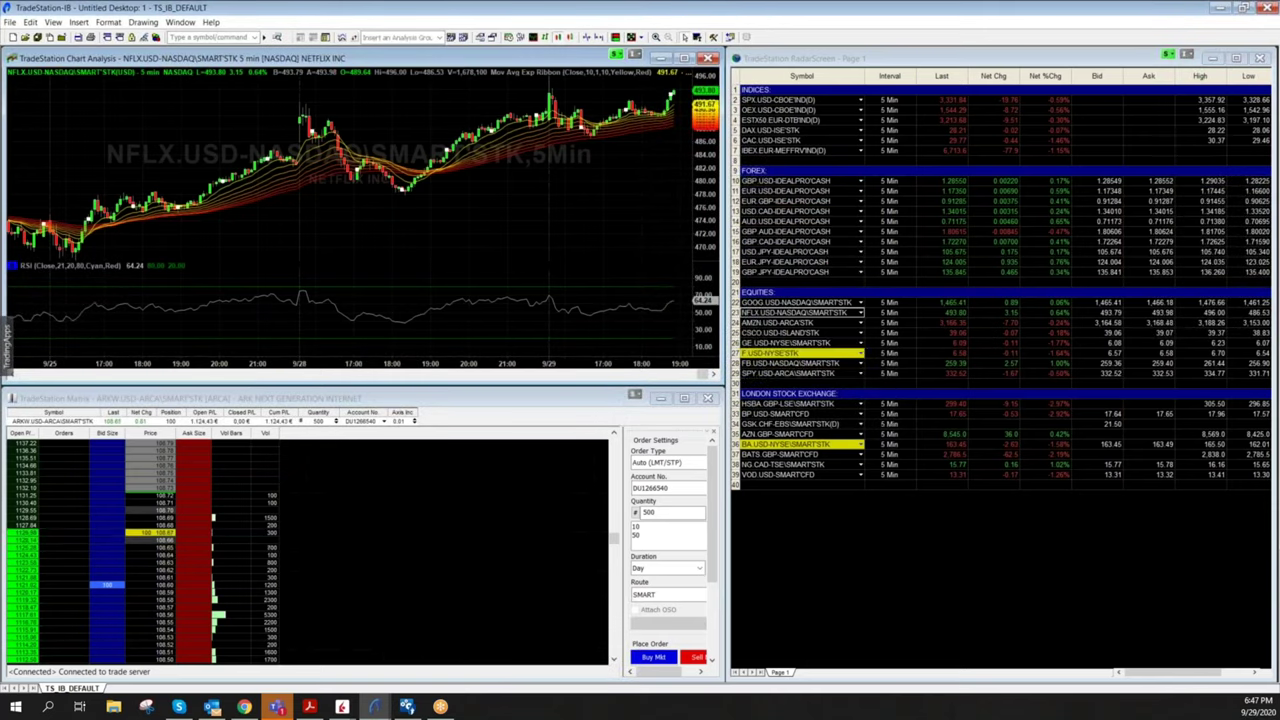
left_click(684, 58)
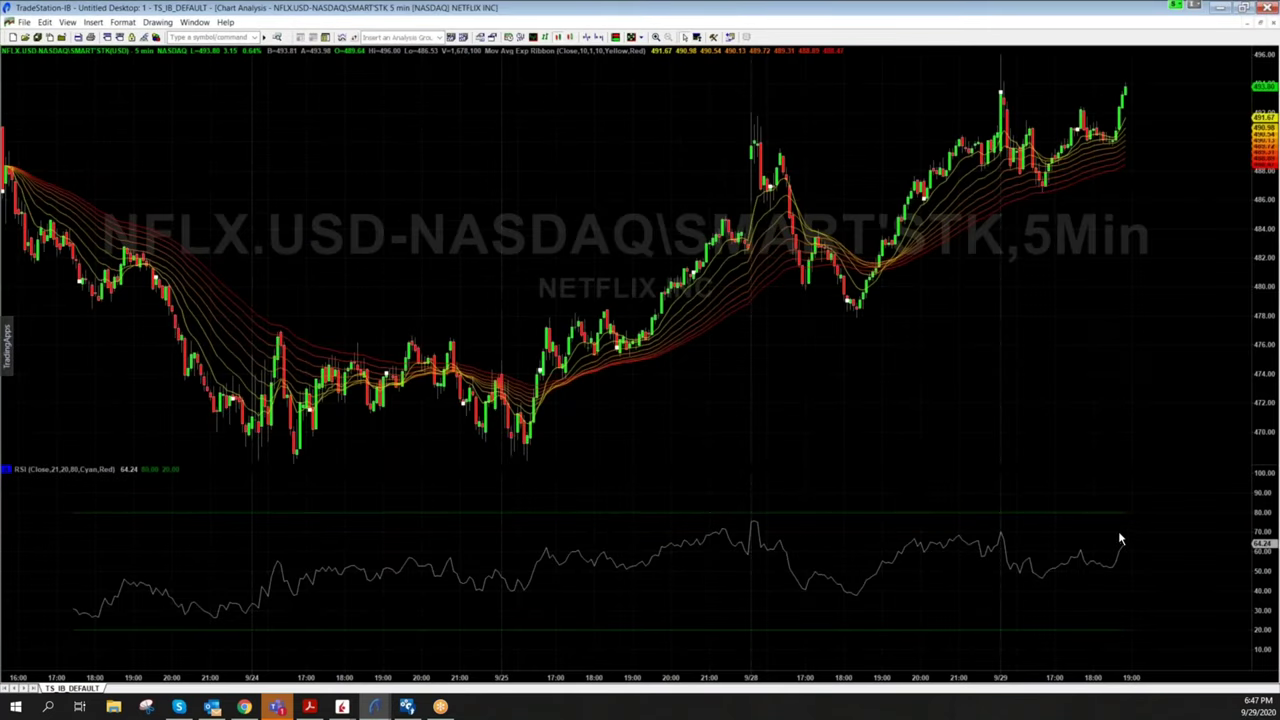
left_click(170, 37)
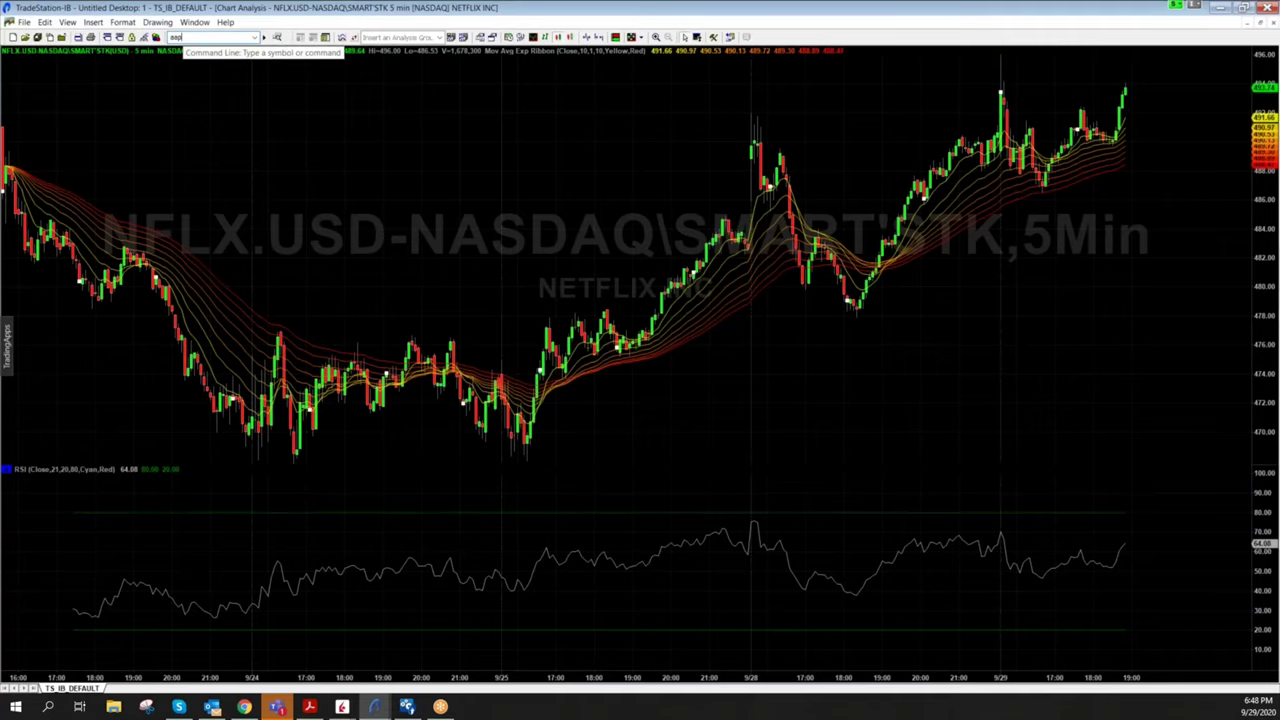
type("aapl")
key("Return")
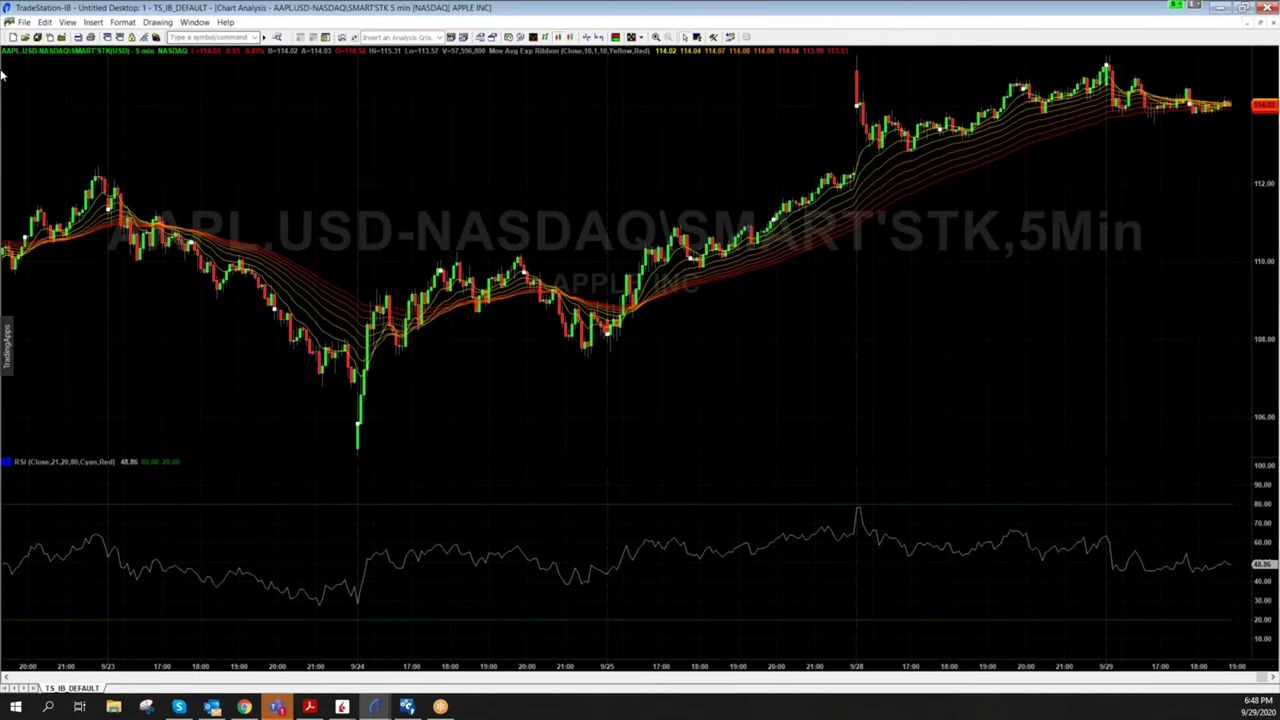
Change the chart's symbol to ARKW
left_click(194, 37)
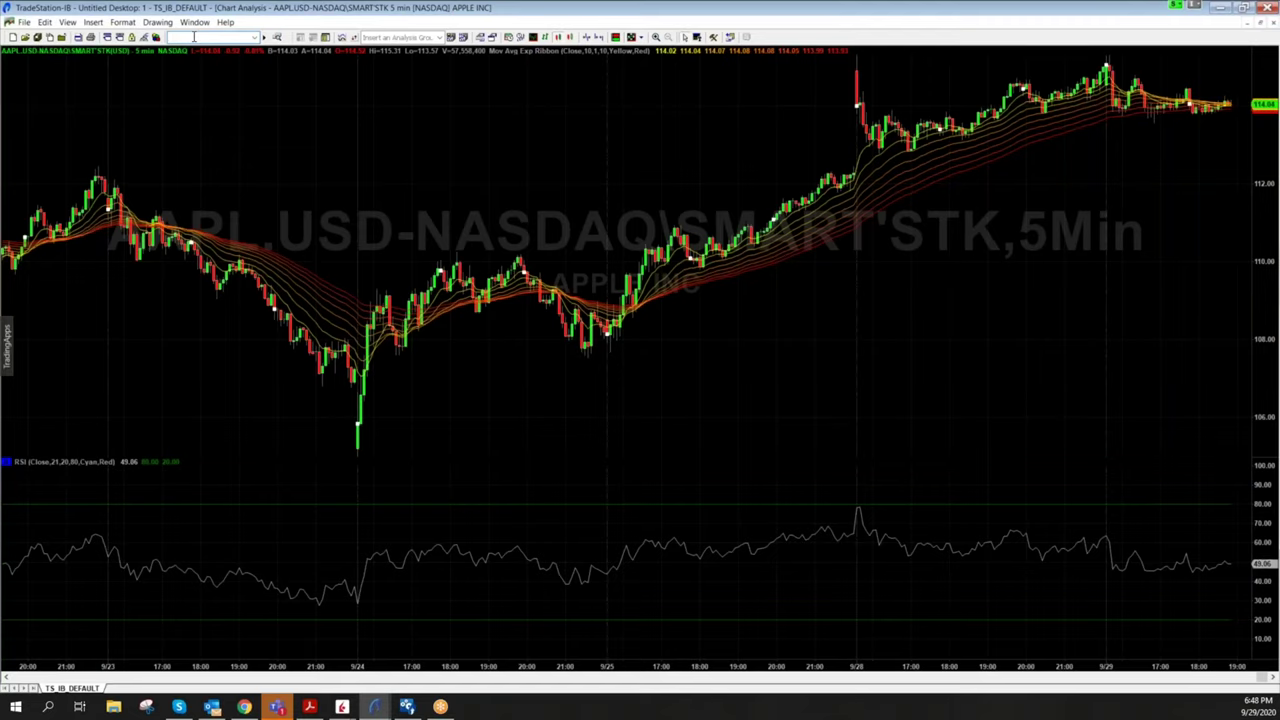
type("arkw")
key("Return")
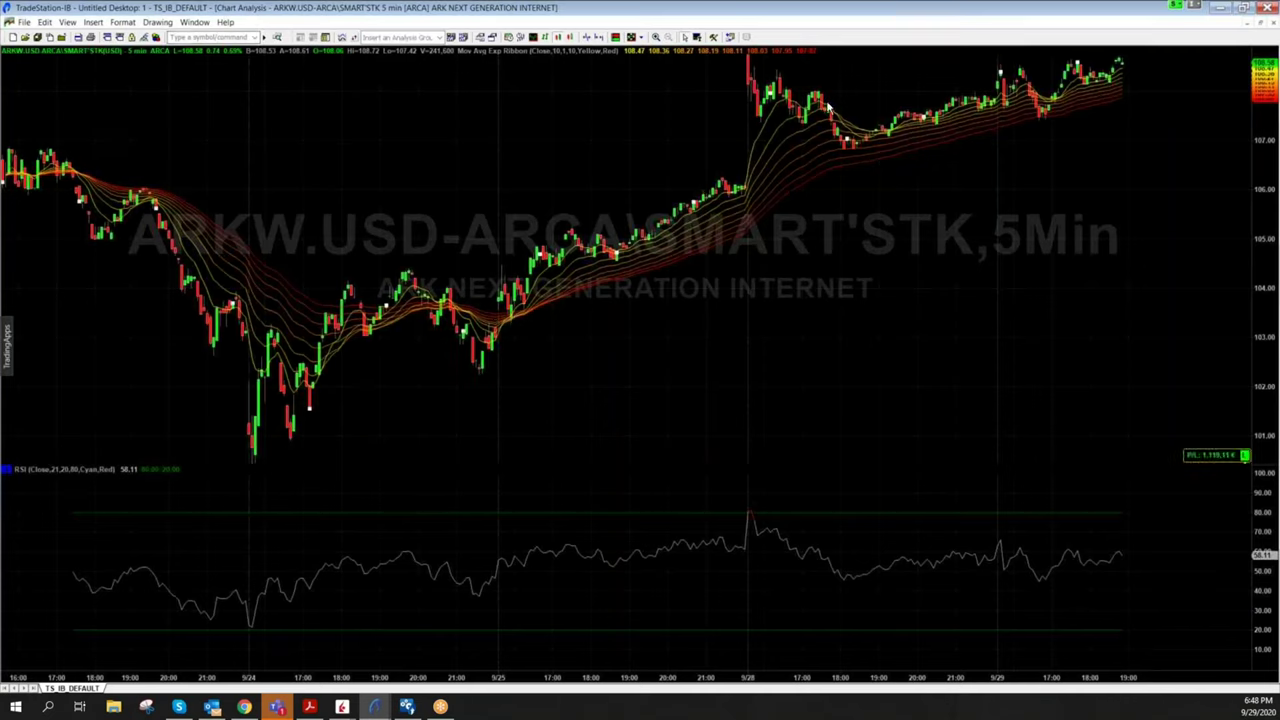
Restore the chart window, maximize the RadarScreen page, and add the RSI analysis technique to all its symbols
left_click(1260, 28)
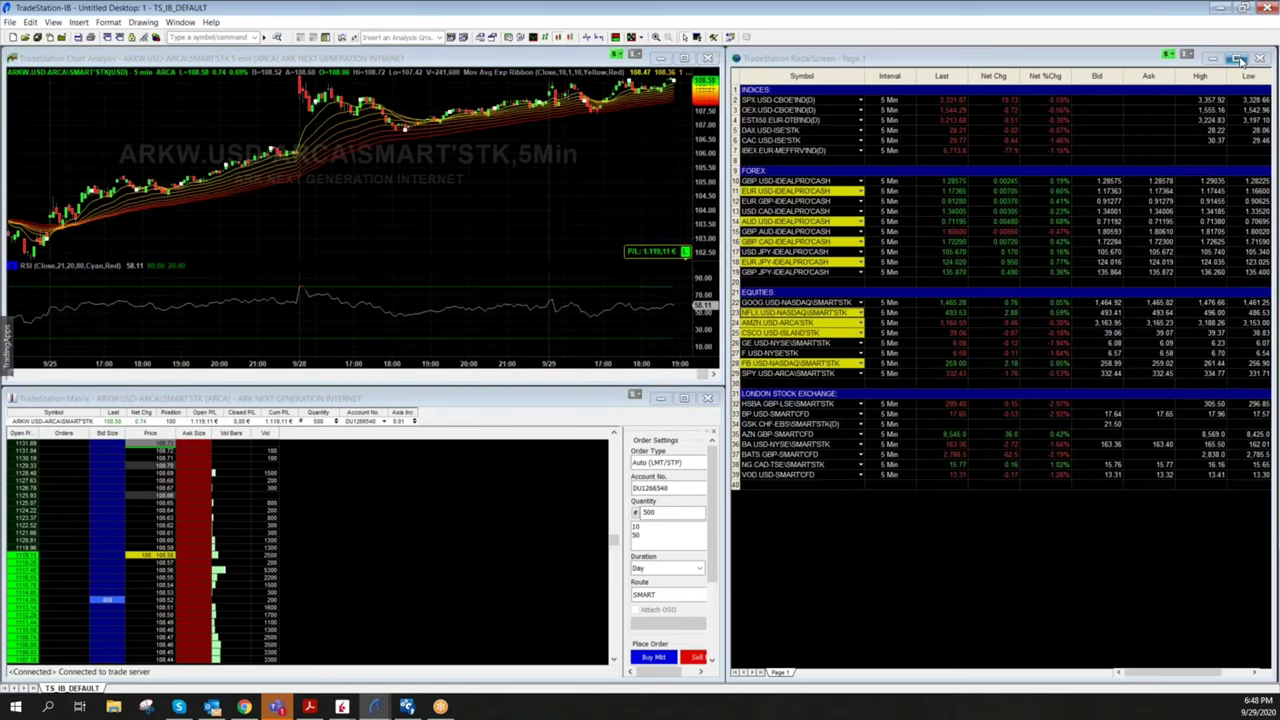
left_click(1237, 59)
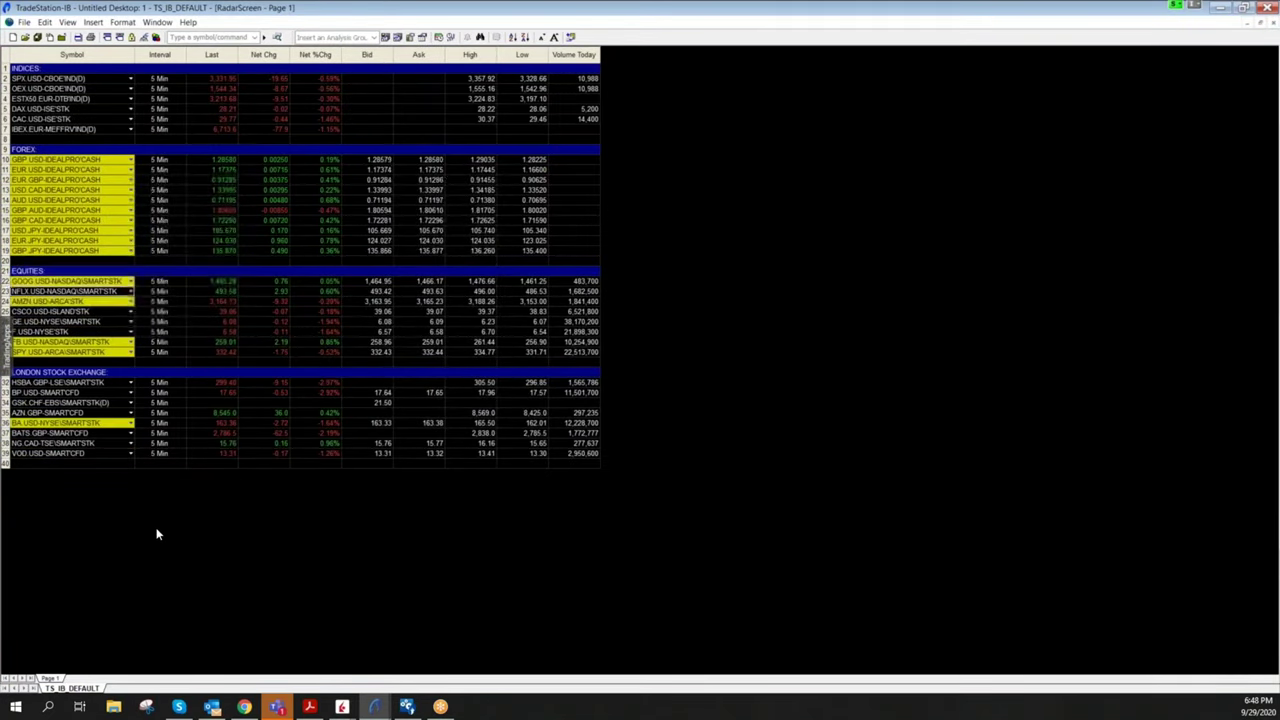
right_click(64, 312)
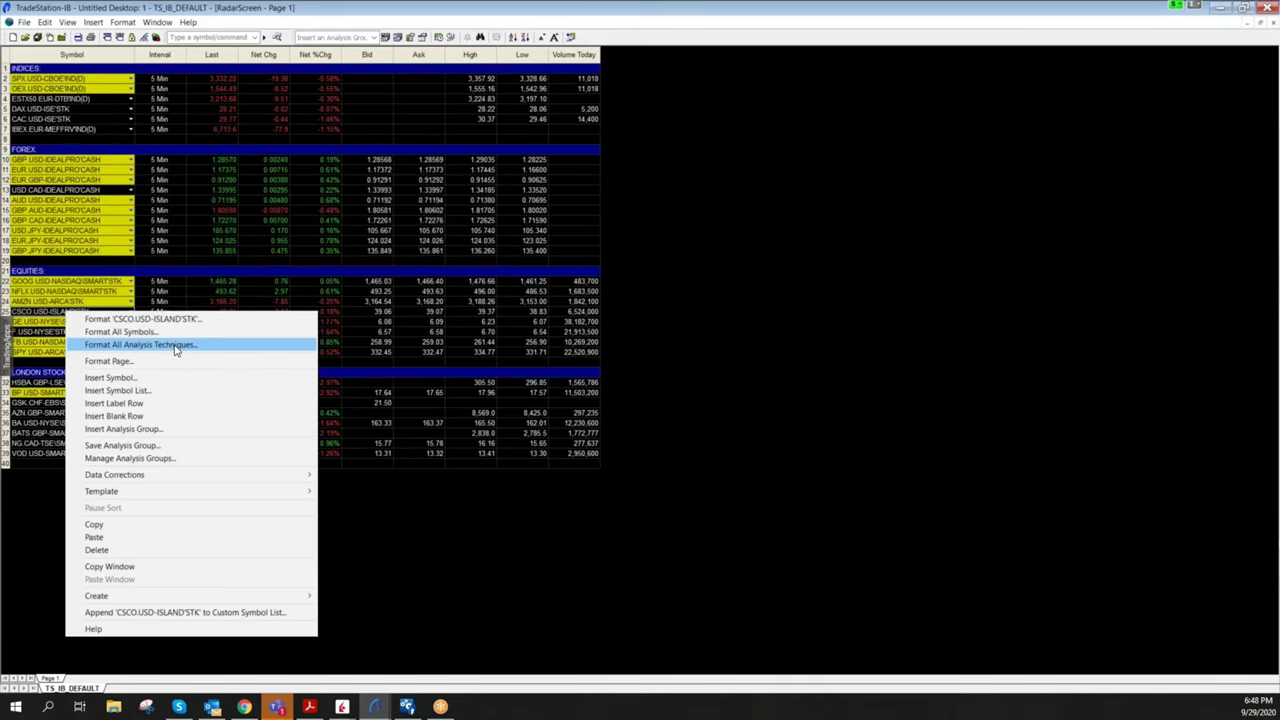
left_click(175, 346)
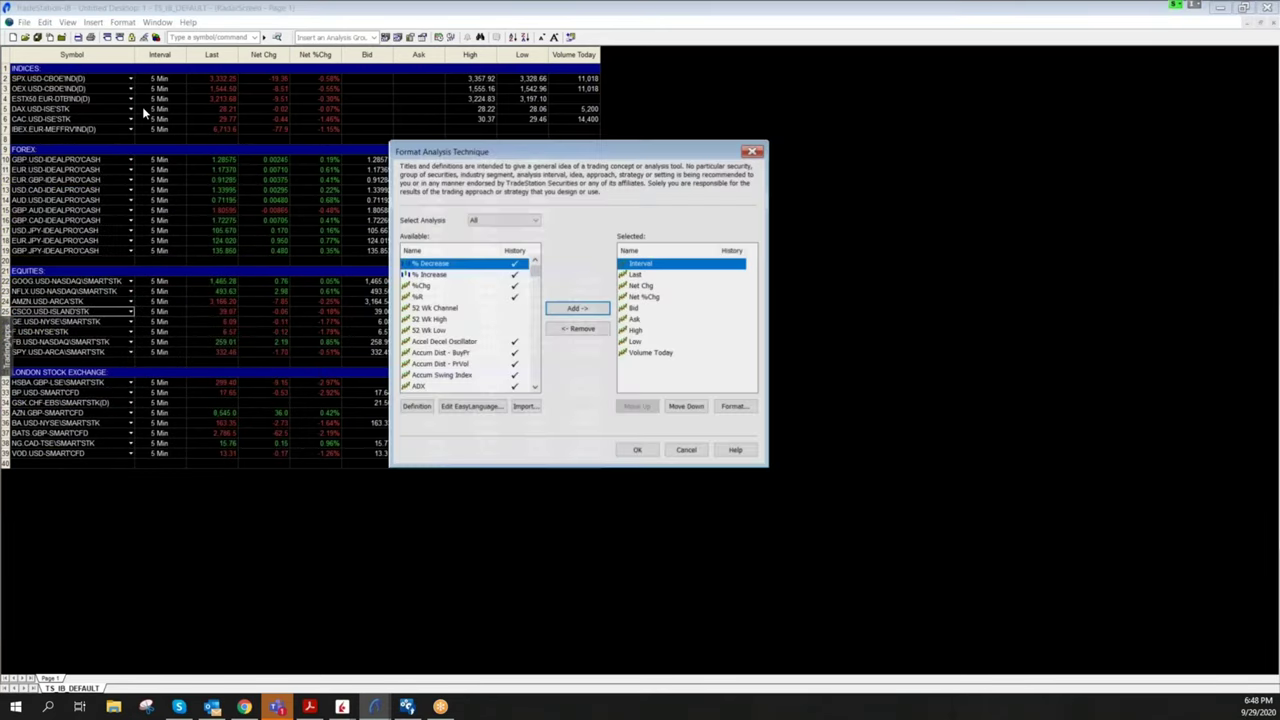
left_click(434, 331)
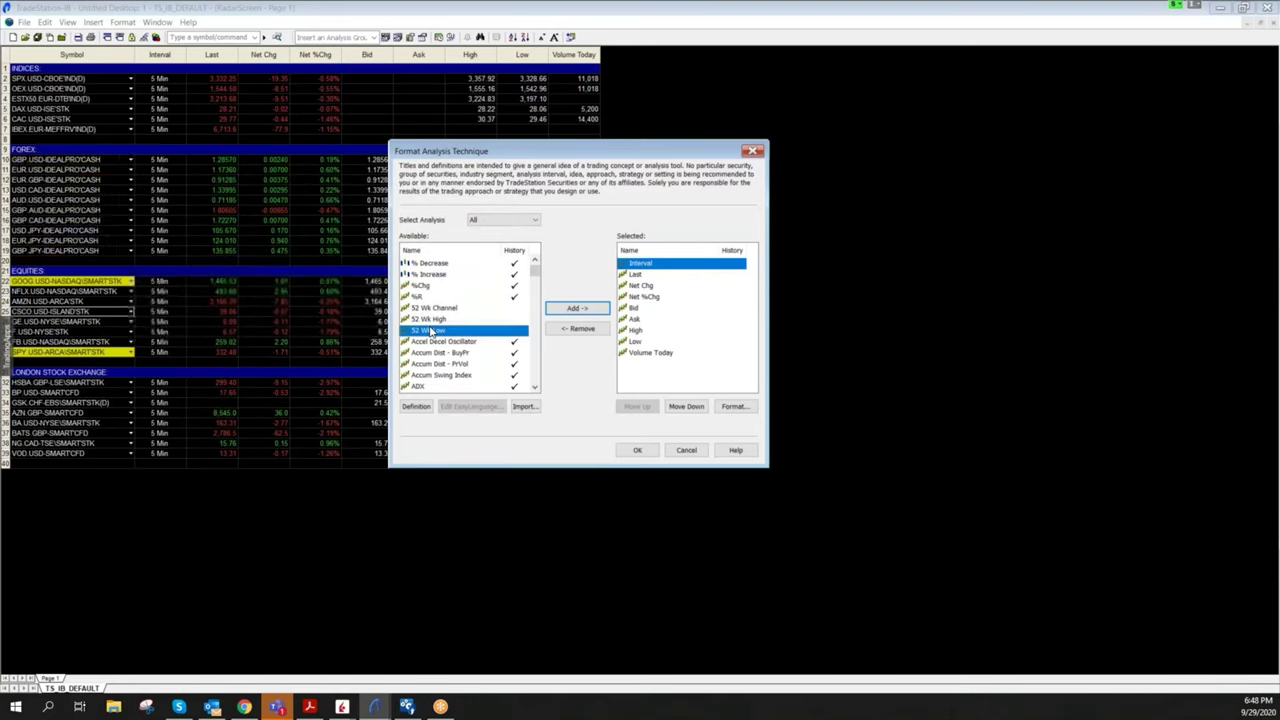
key("r")
key("s")
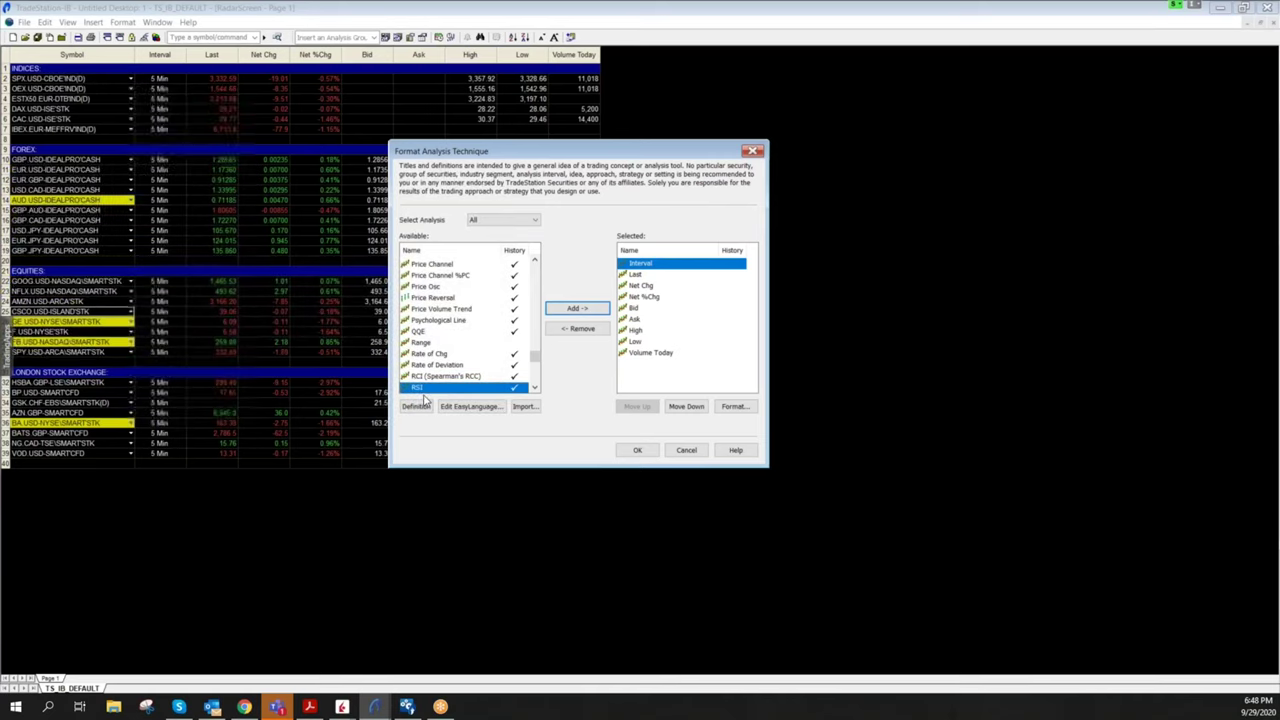
left_click(576, 308)
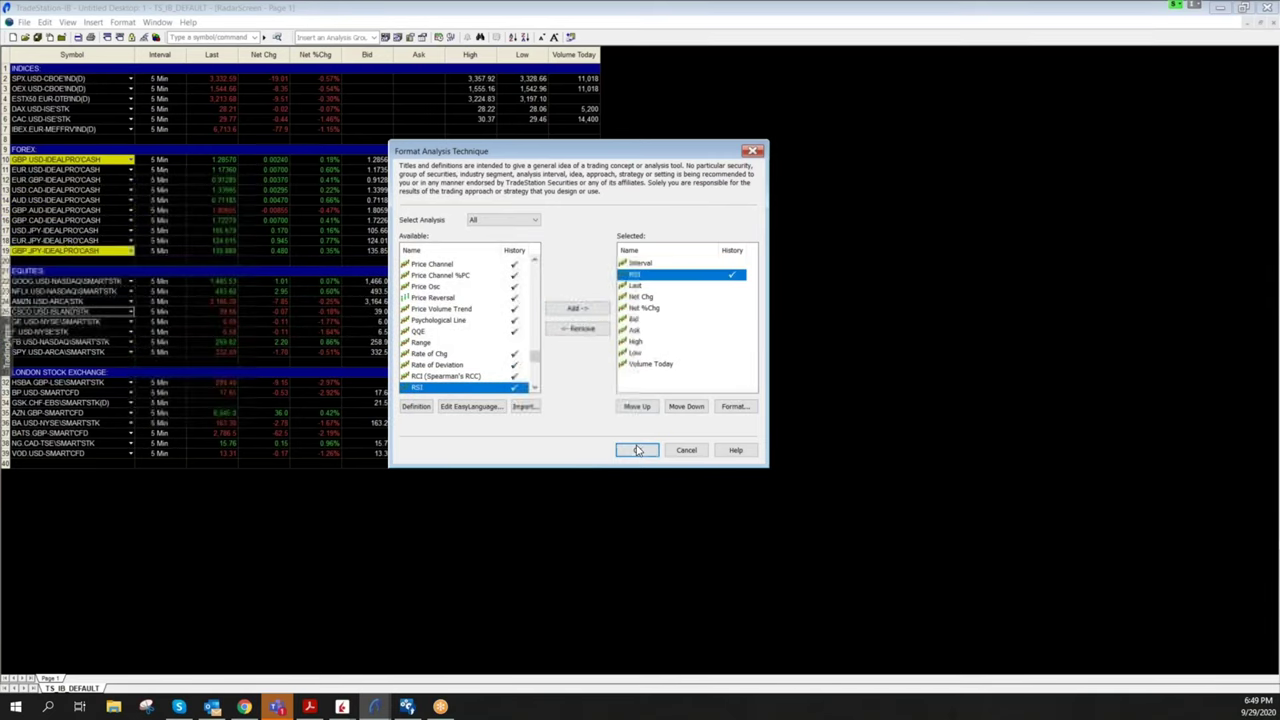
key("Return")
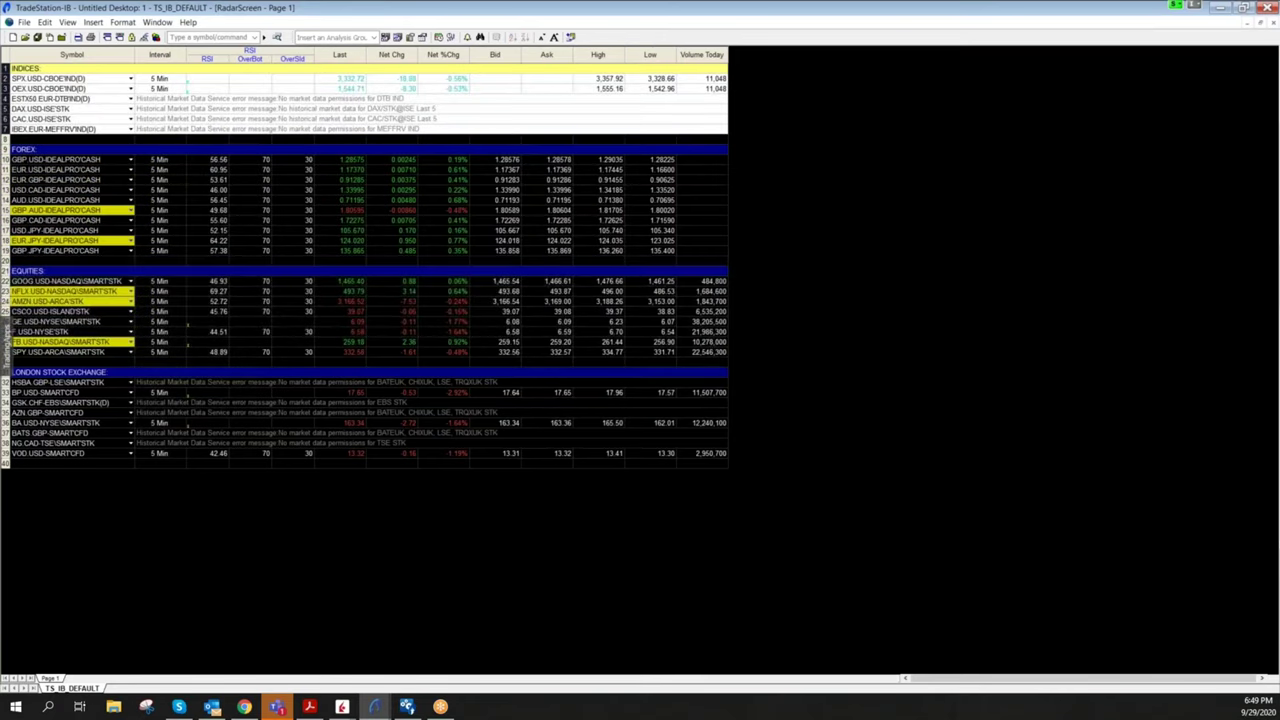
Delete the Indices and London Stock Exchange sections with all their symbol rows from the RadarScreen page
key("Delete")
left_click_drag(8, 301, 18, 381)
key("Delete")
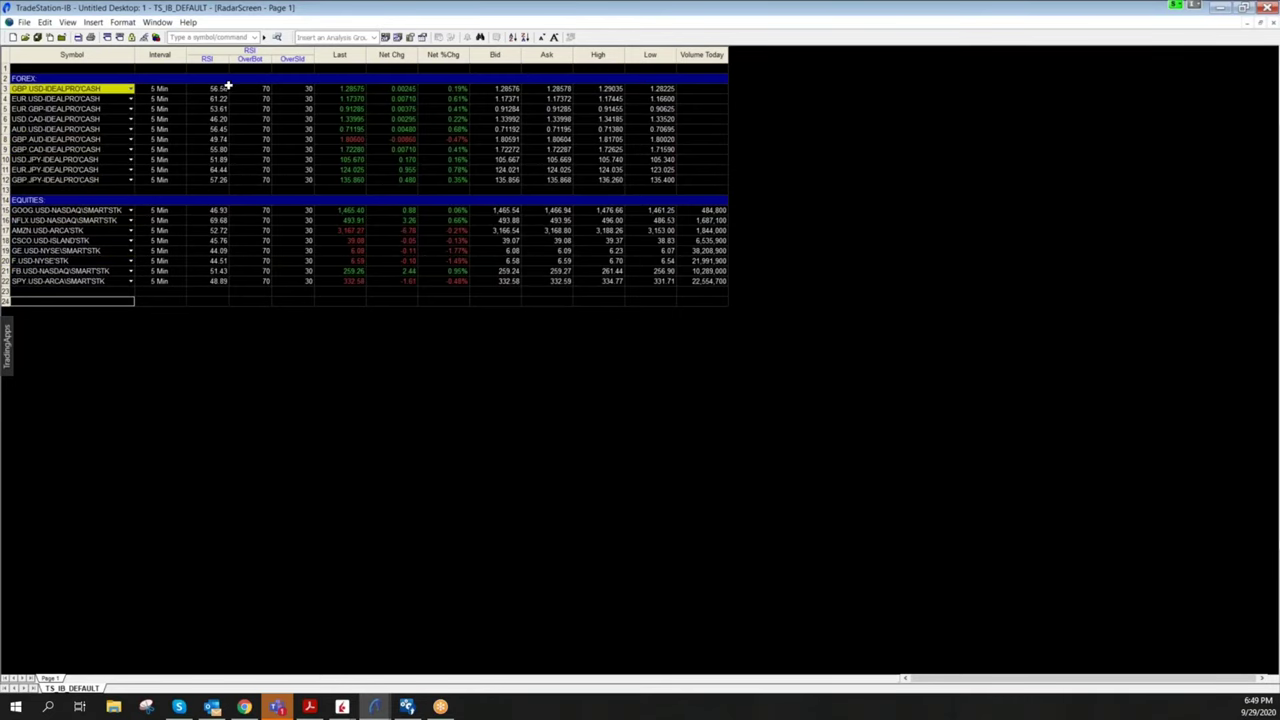
Hide the OverBot and OverSld plots of the RSI indicator, keeping only the RSI plot
right_click(271, 51)
mouse_move(354, 72)
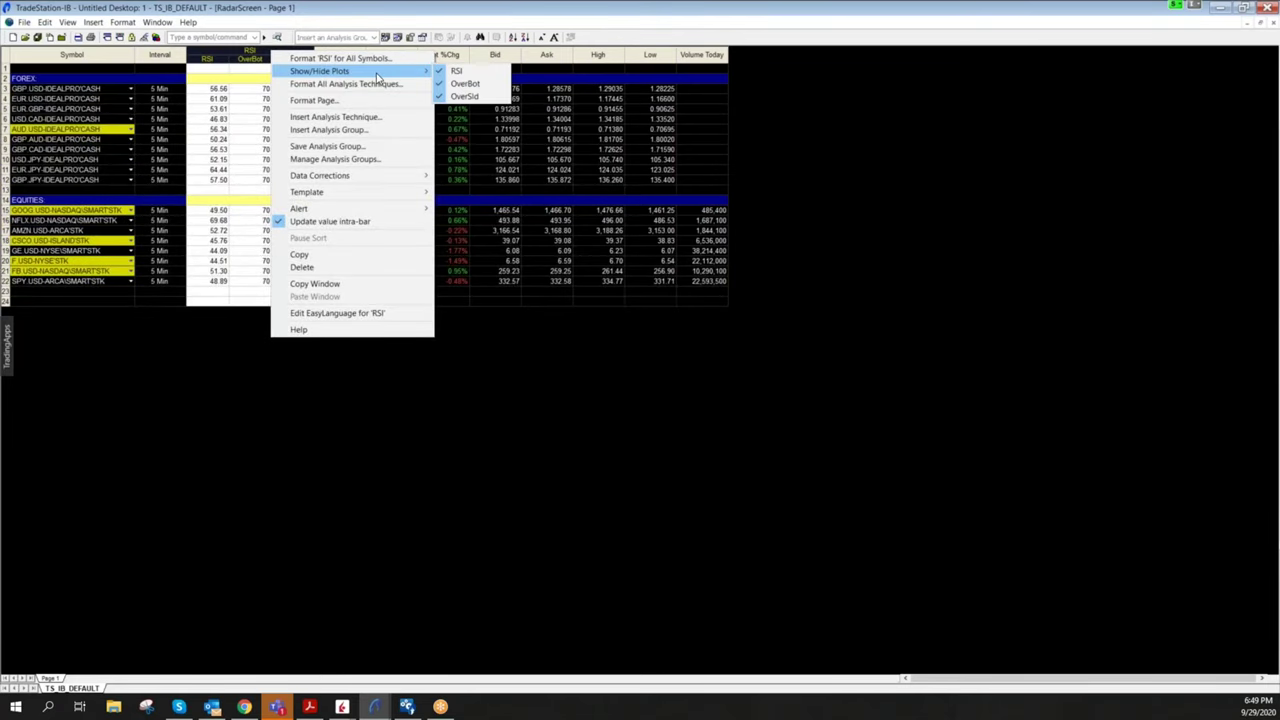
left_click(460, 84)
right_click(256, 48)
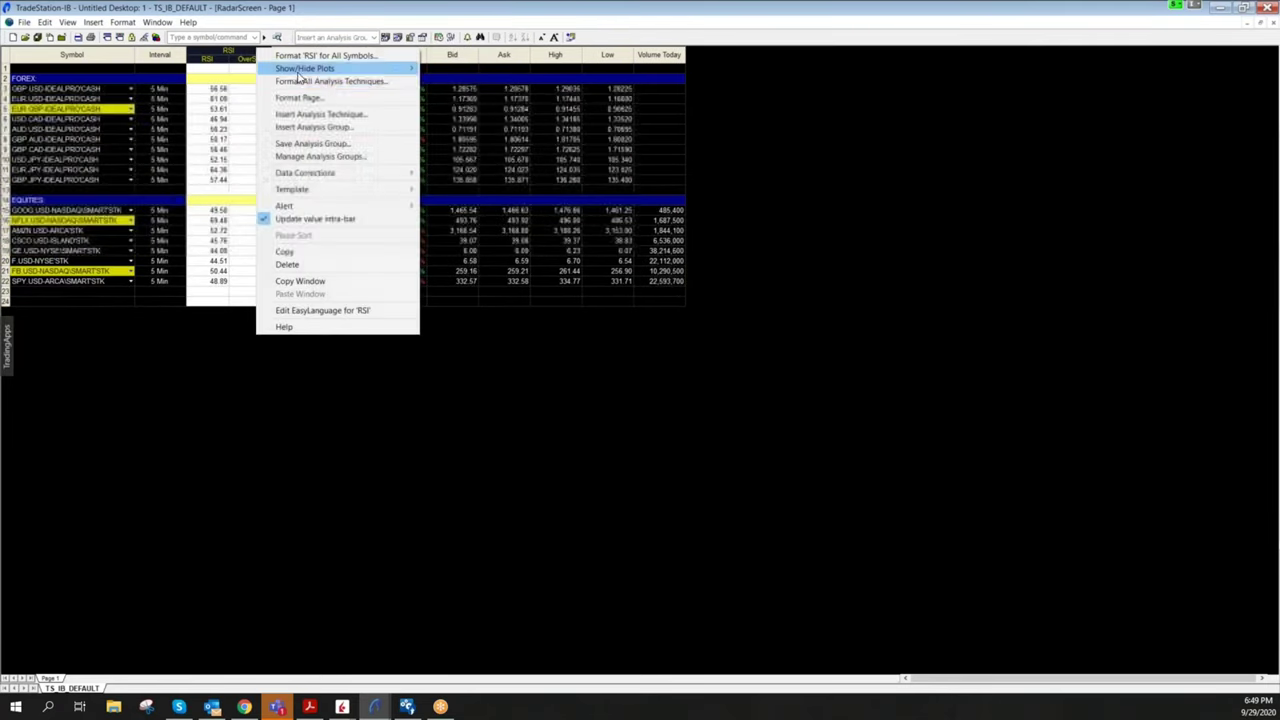
mouse_move(400, 69)
left_click(455, 94)
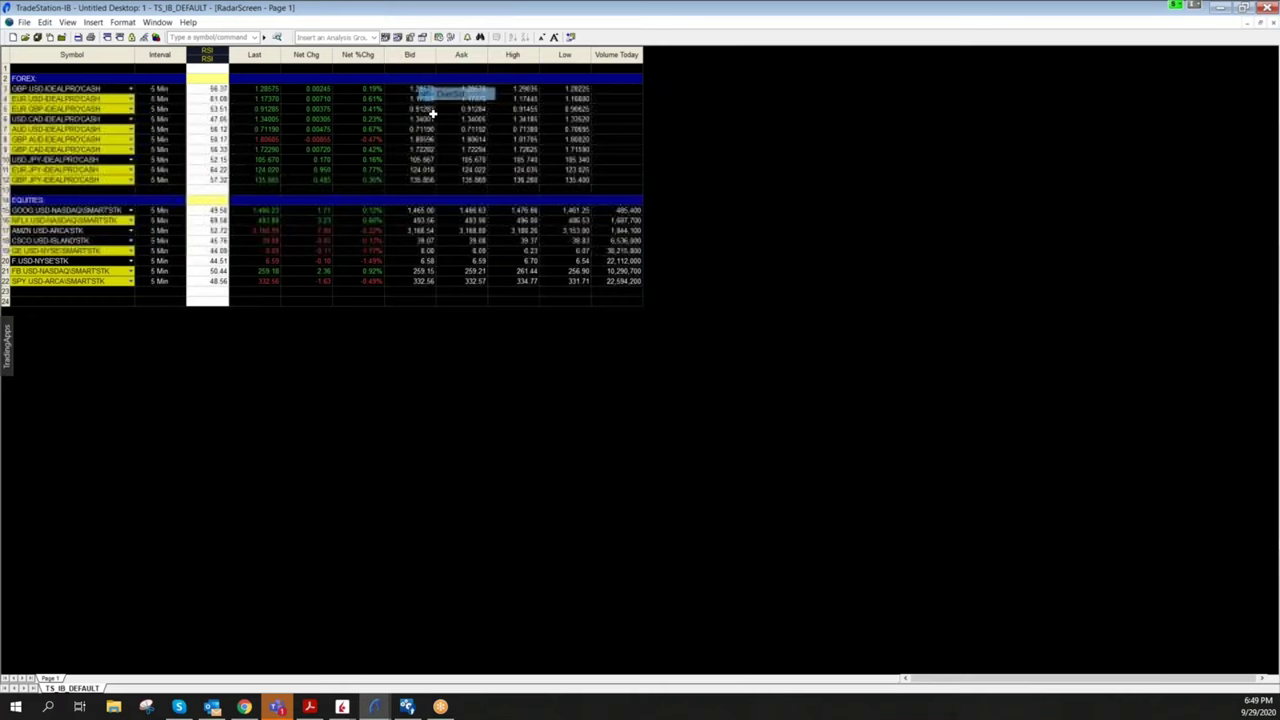
left_click(255, 99)
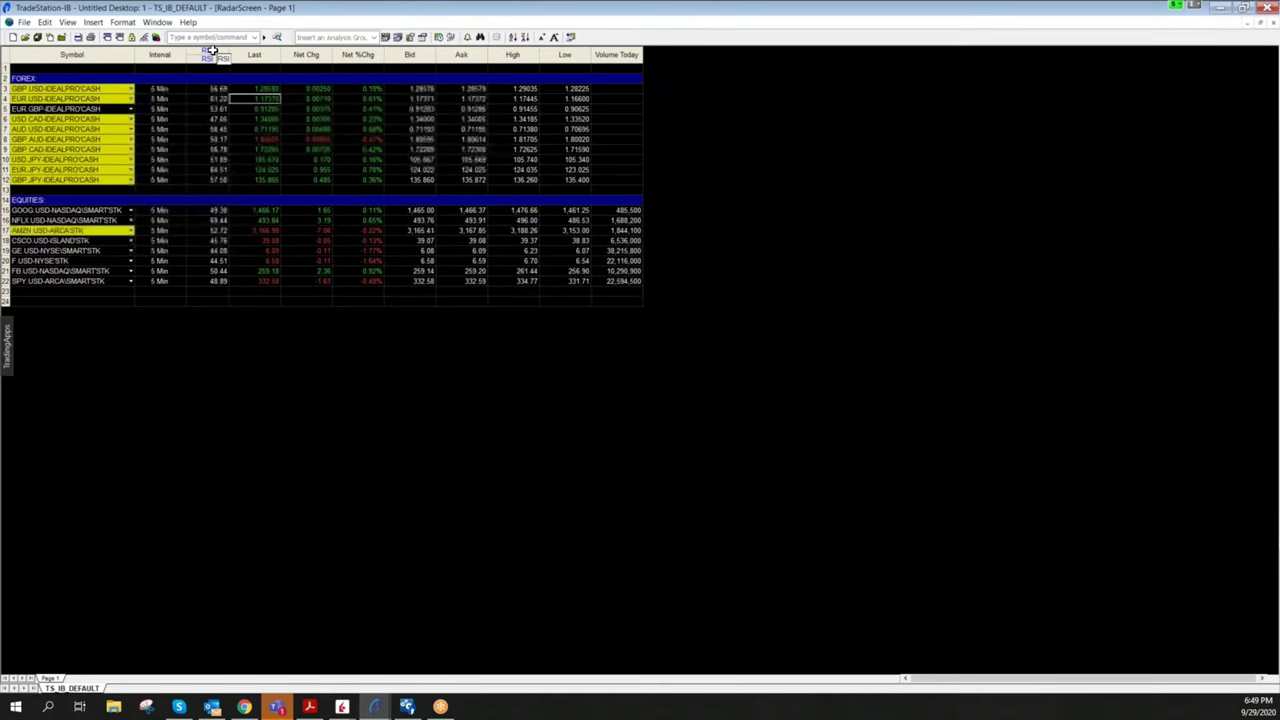
Set the interval of all RadarScreen symbols to daily
right_click(48, 107)
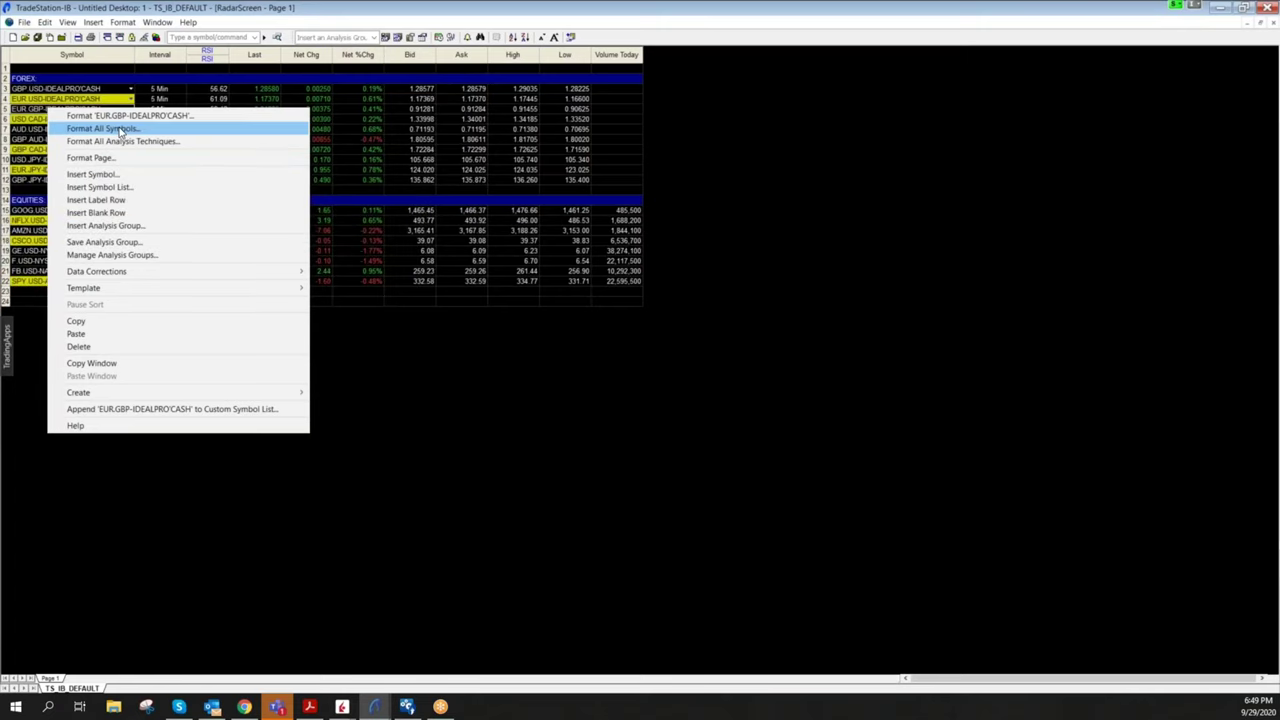
left_click(100, 128)
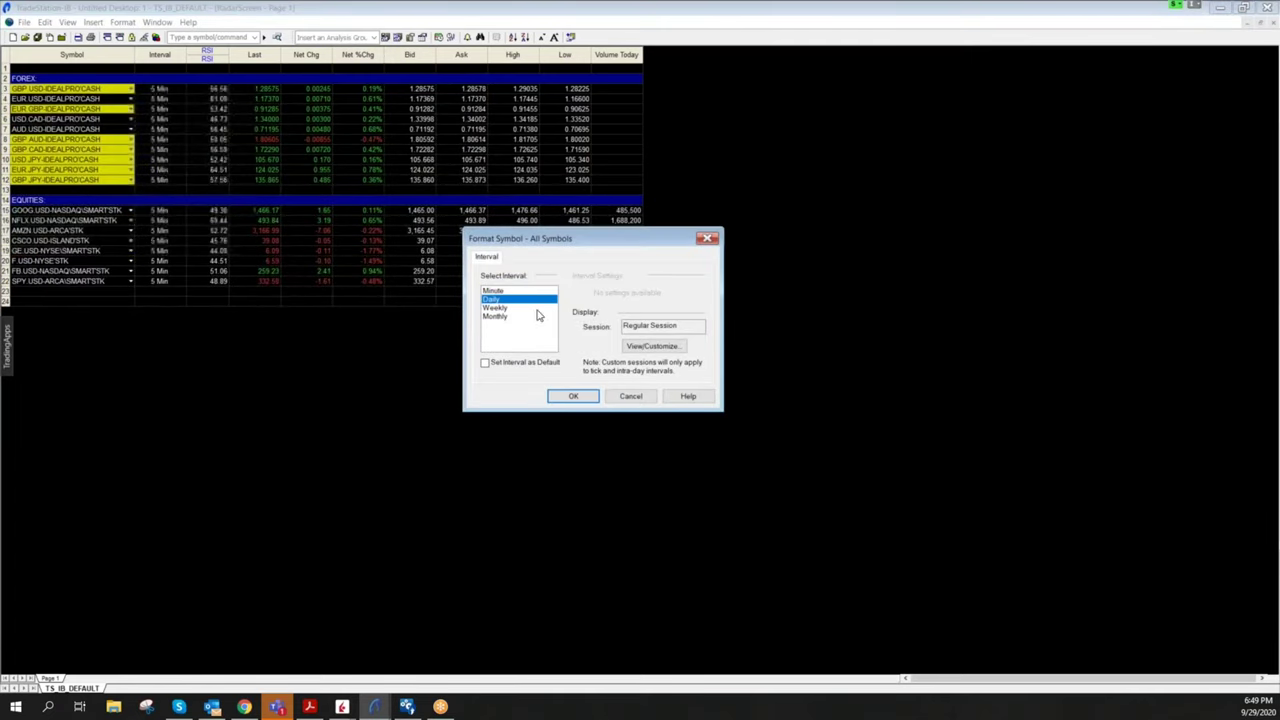
left_click(584, 396)
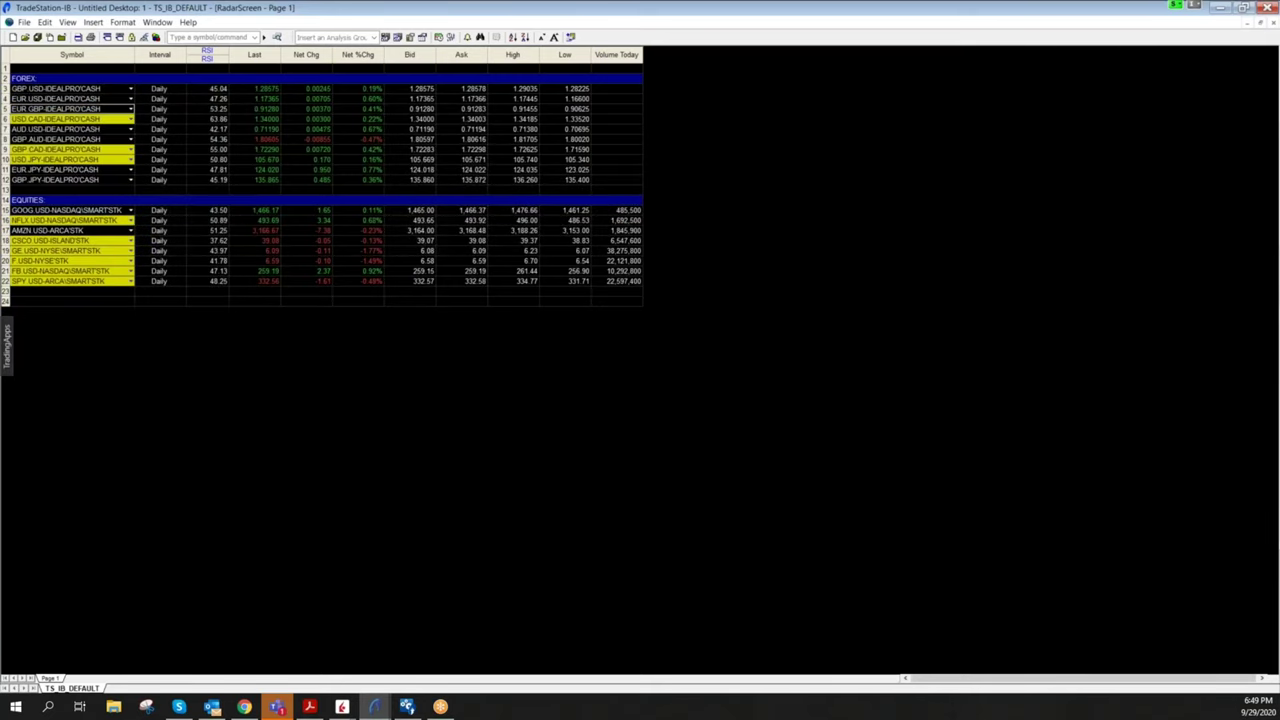
Set the interval of all RadarScreen symbols to 1-minute bars
right_click(49, 158)
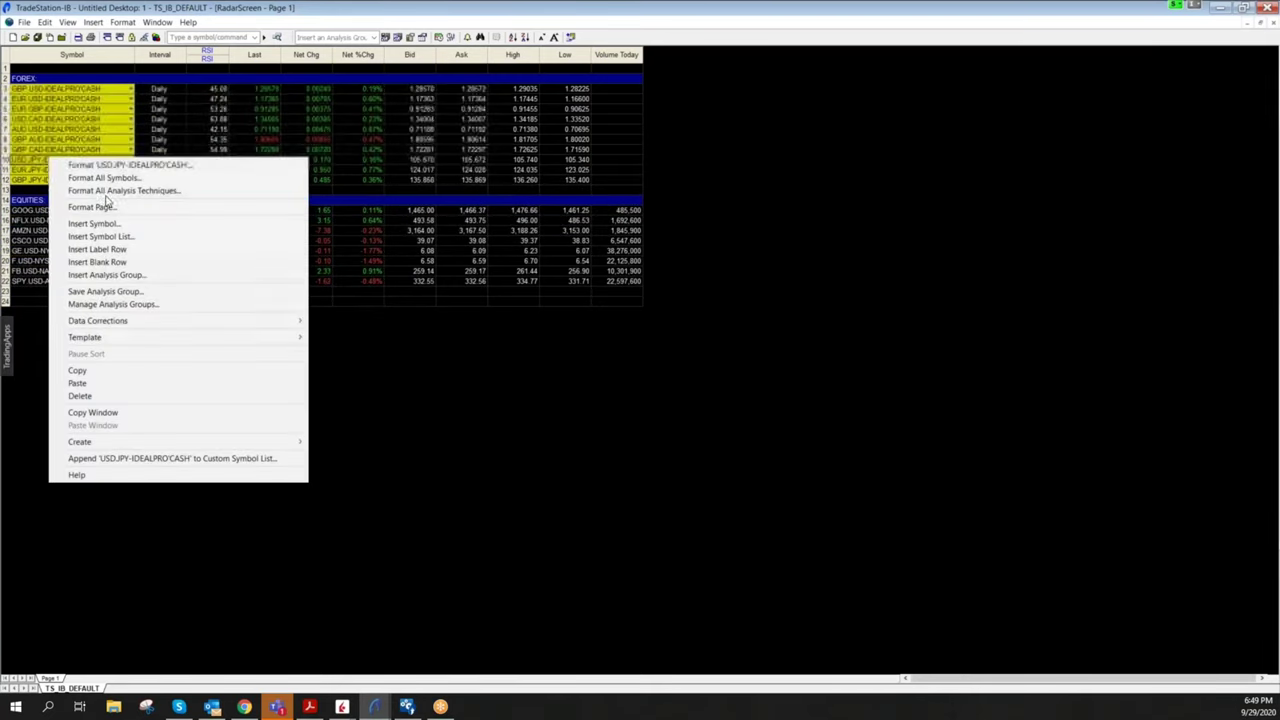
left_click(110, 177)
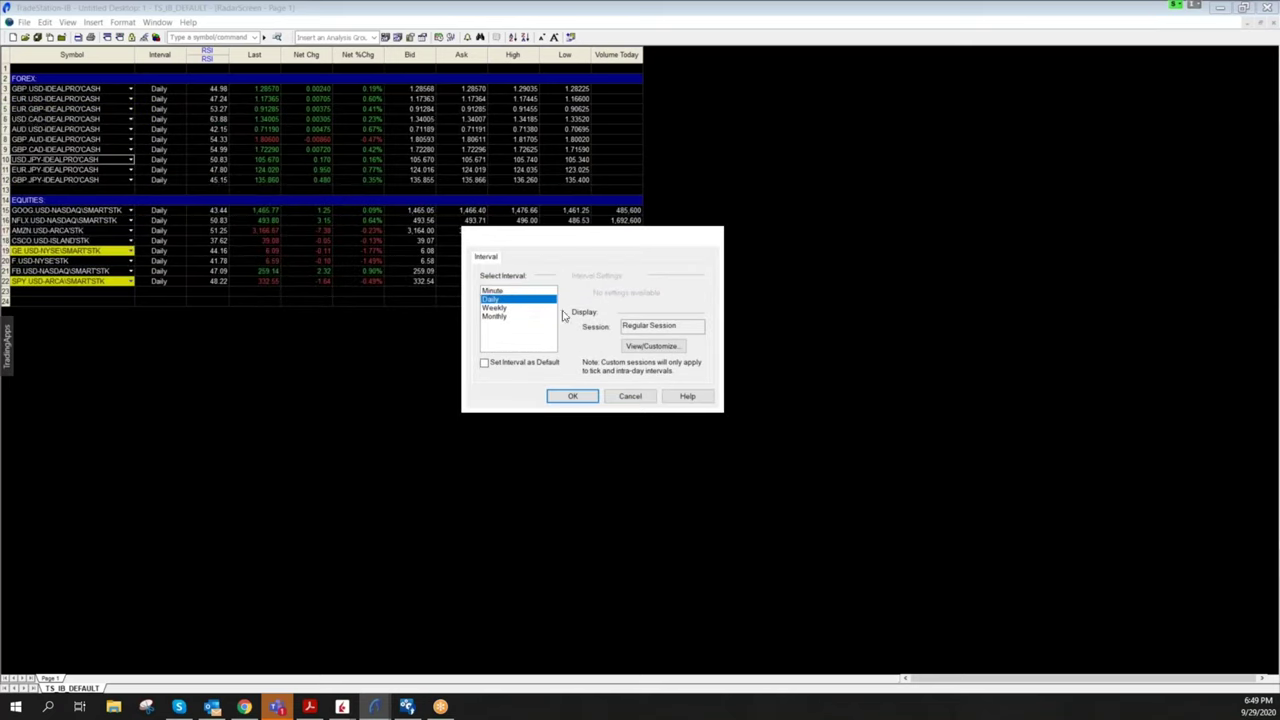
left_click(507, 290)
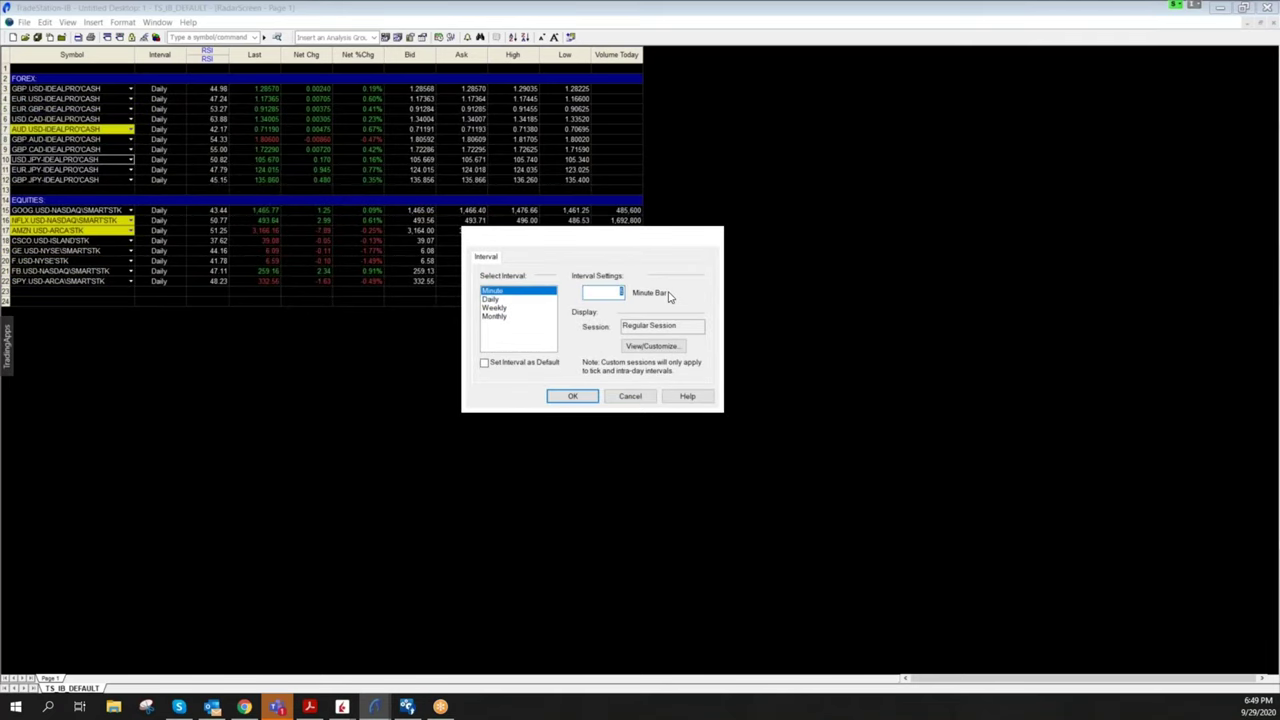
left_click(574, 396)
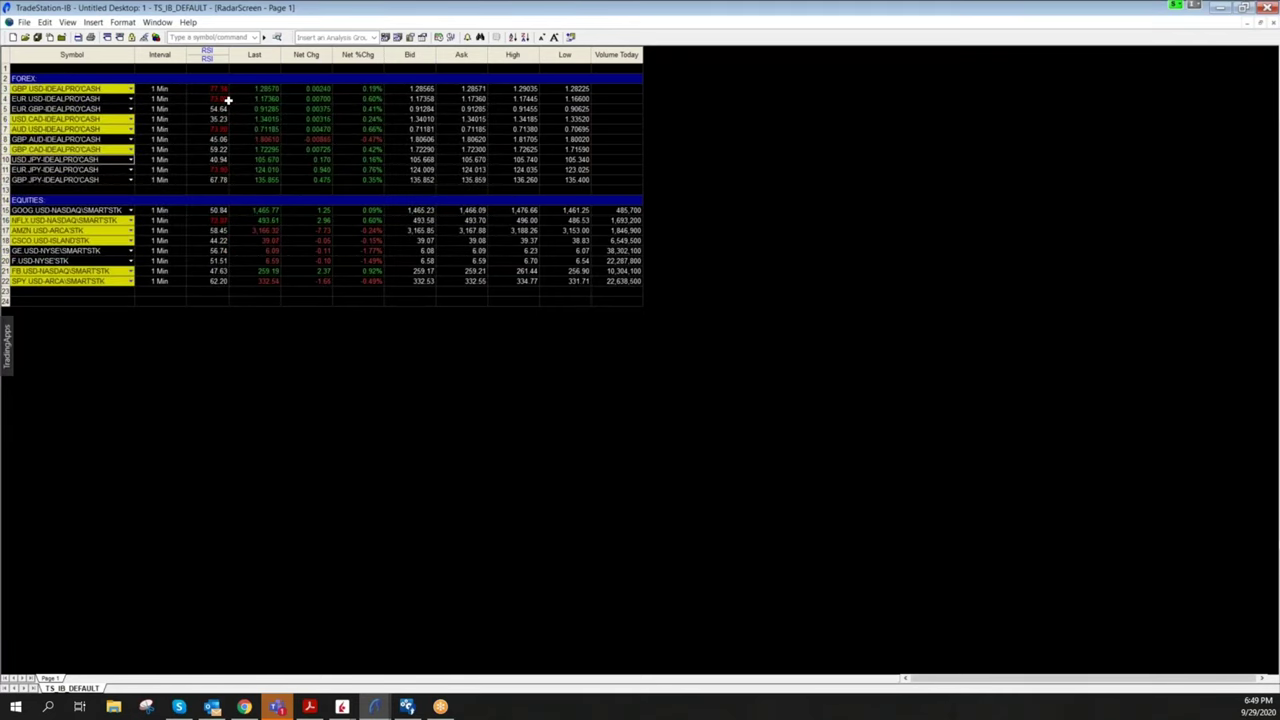
Enable the RSI alert for all symbols, alerting continuously and using custom notification settings
right_click(210, 51)
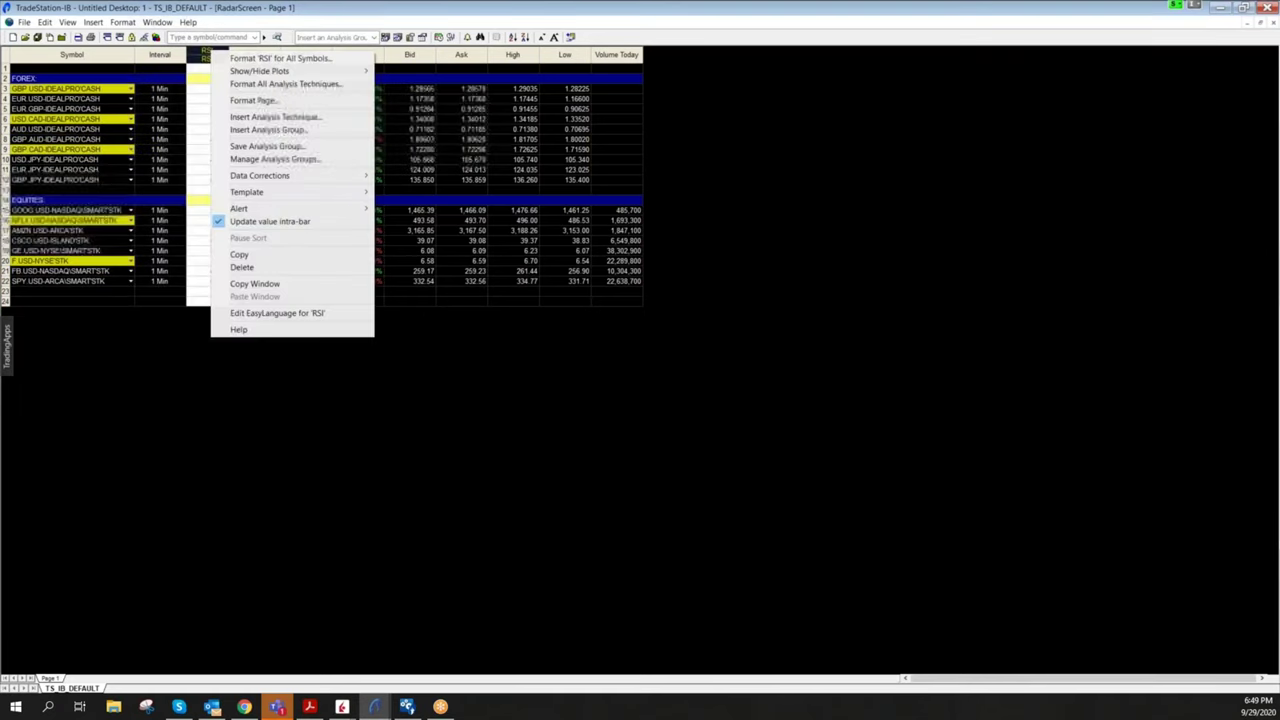
left_click(240, 57)
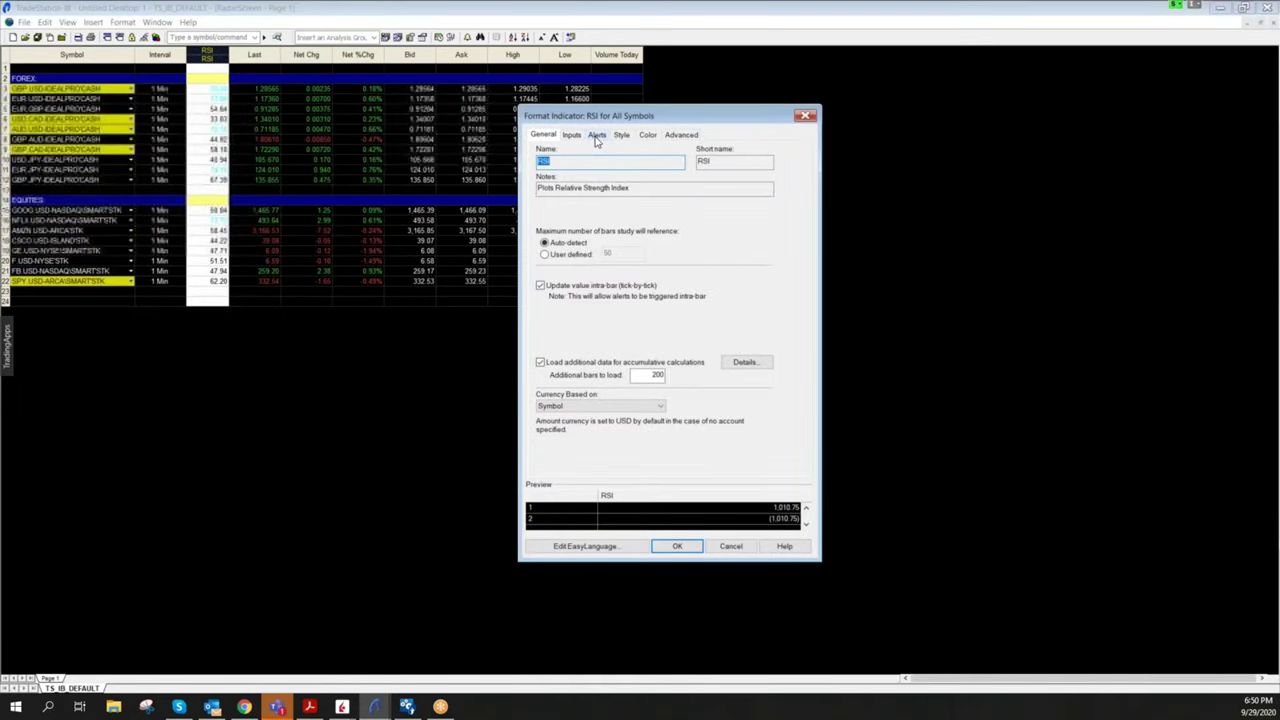
left_click(596, 135)
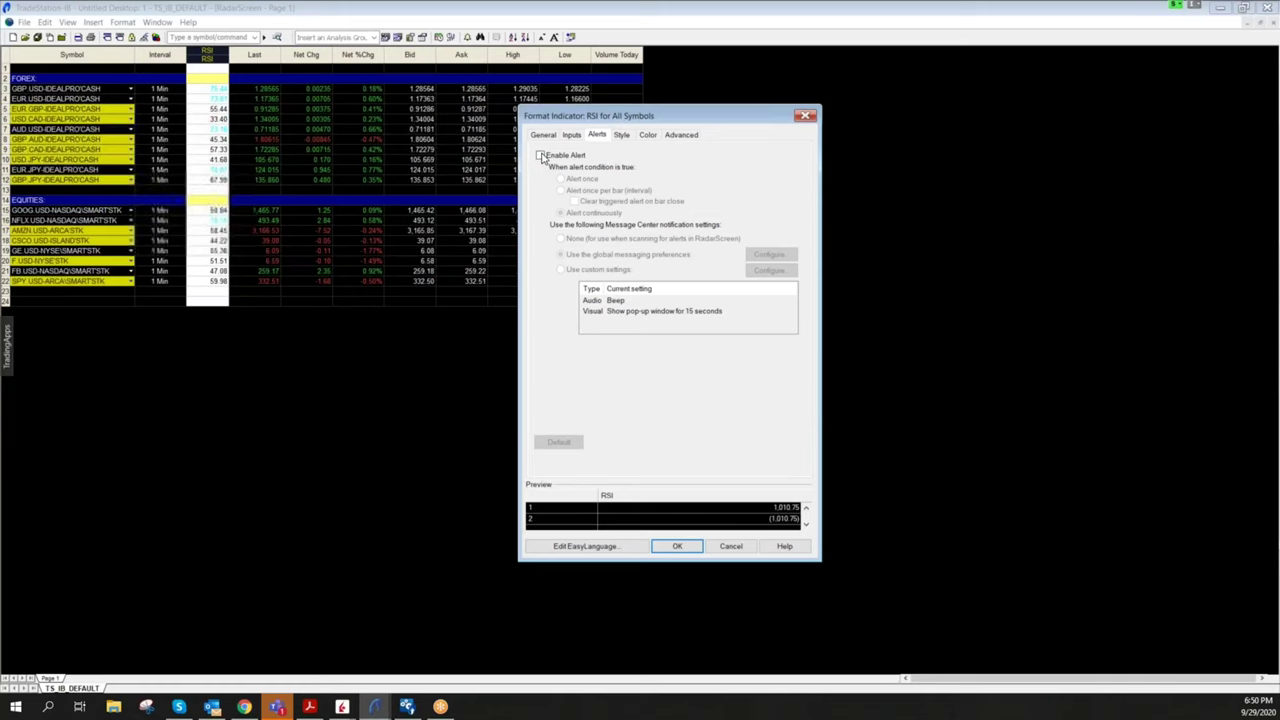
left_click(540, 156)
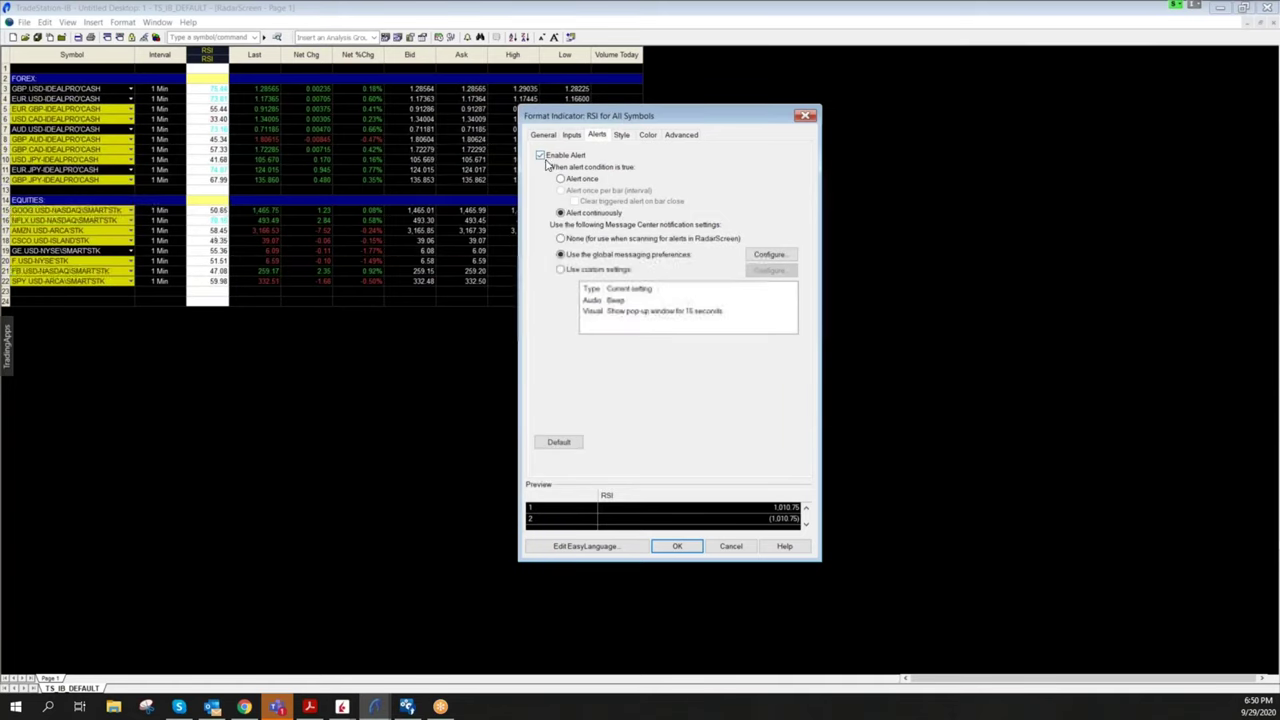
left_click(561, 270)
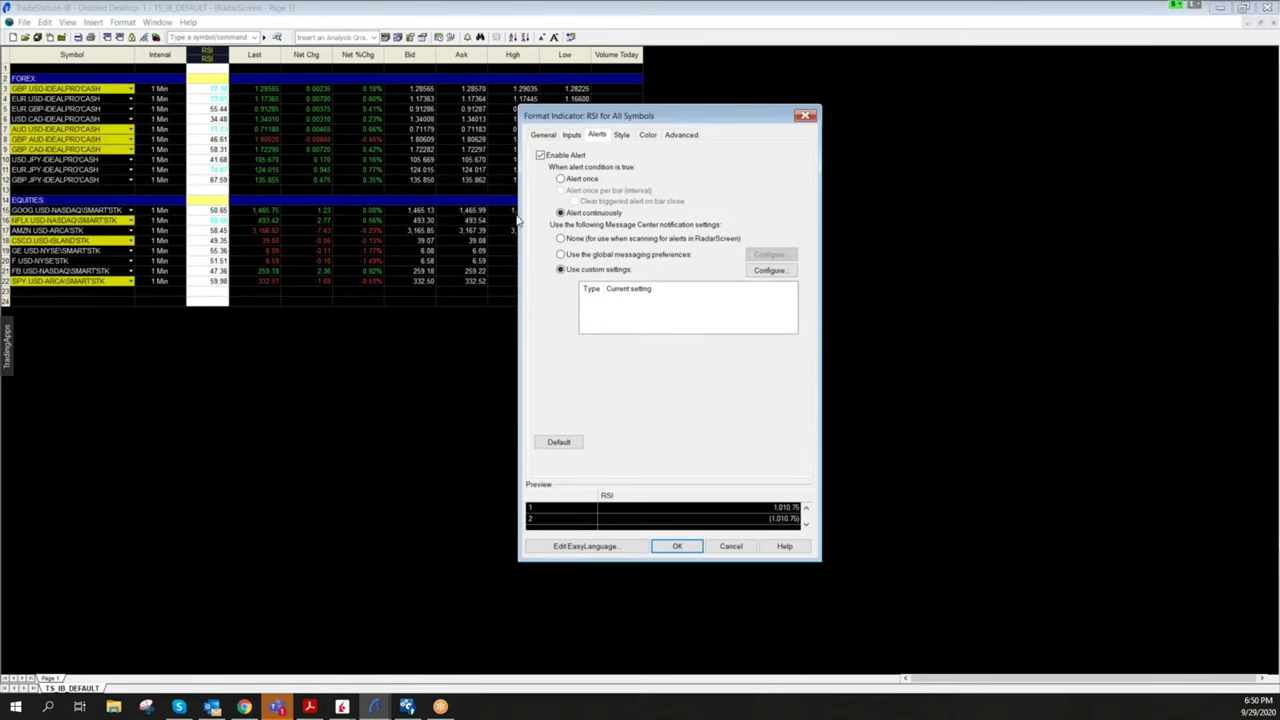
Configure only a visual pop-up notification lasting 30 seconds, and apply the RSI alert settings to all symbols
left_click(770, 270)
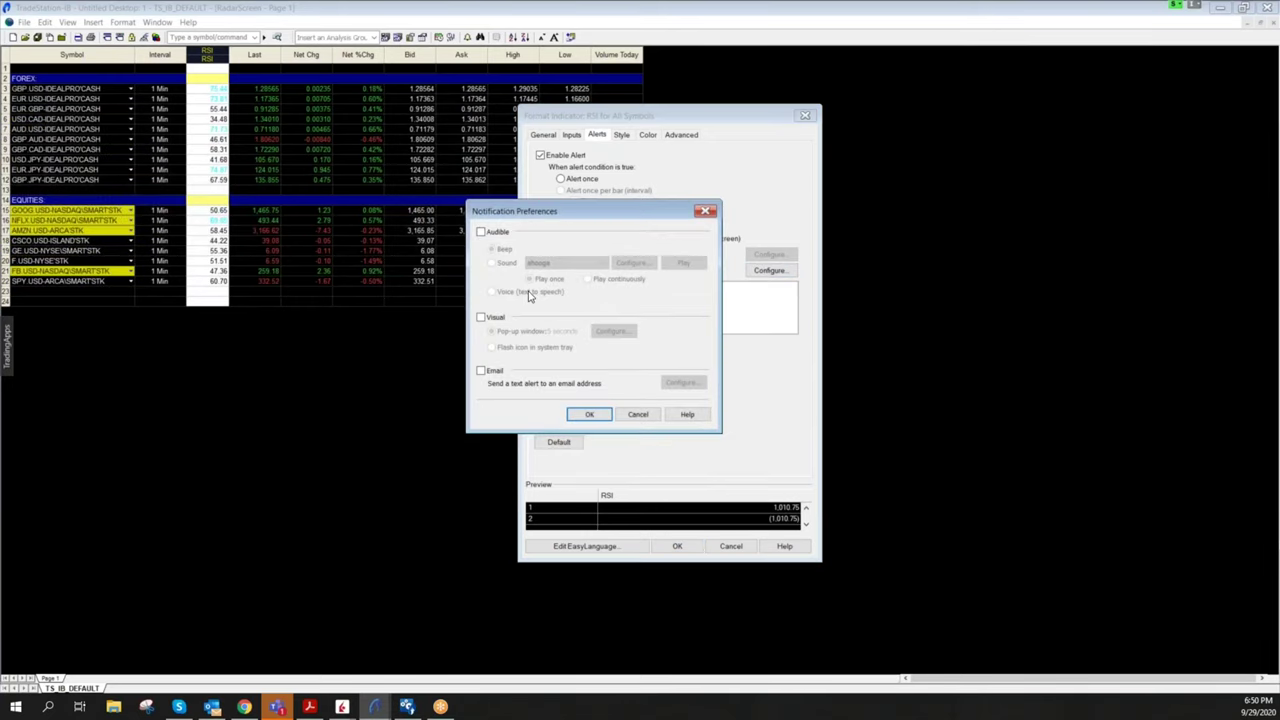
left_click(481, 232)
left_click(481, 232)
left_click(481, 317)
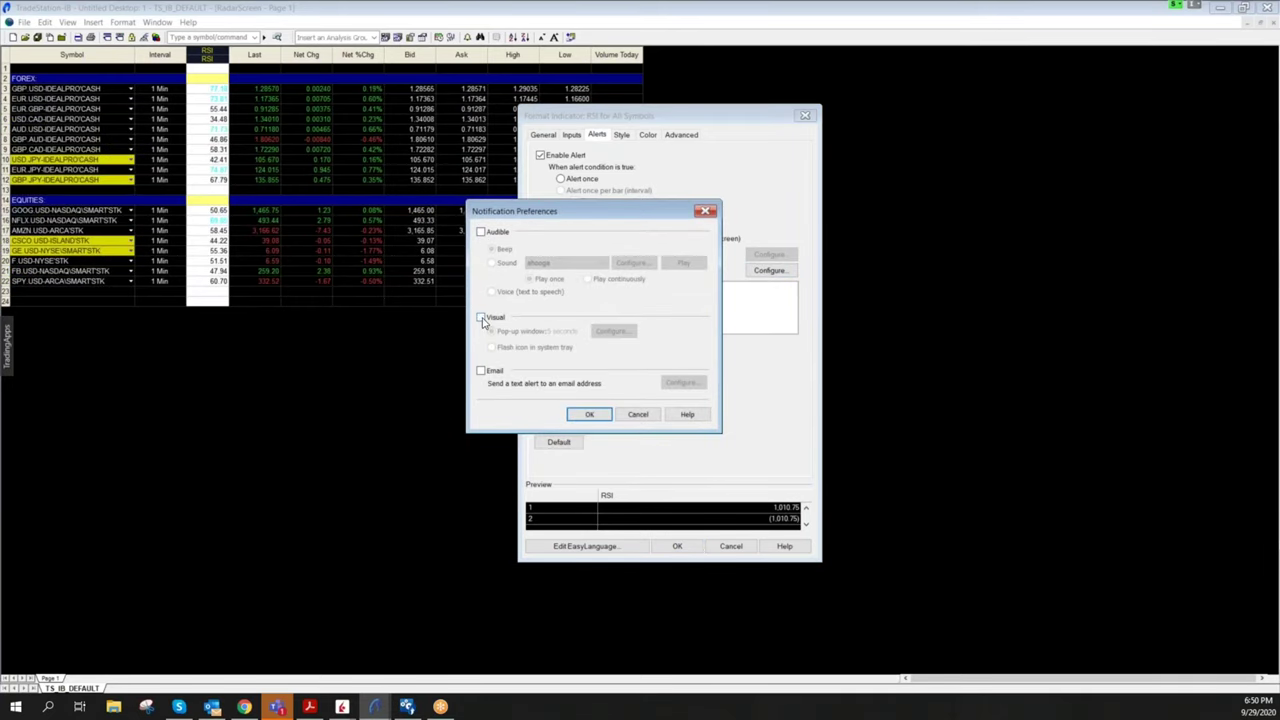
left_click(612, 331)
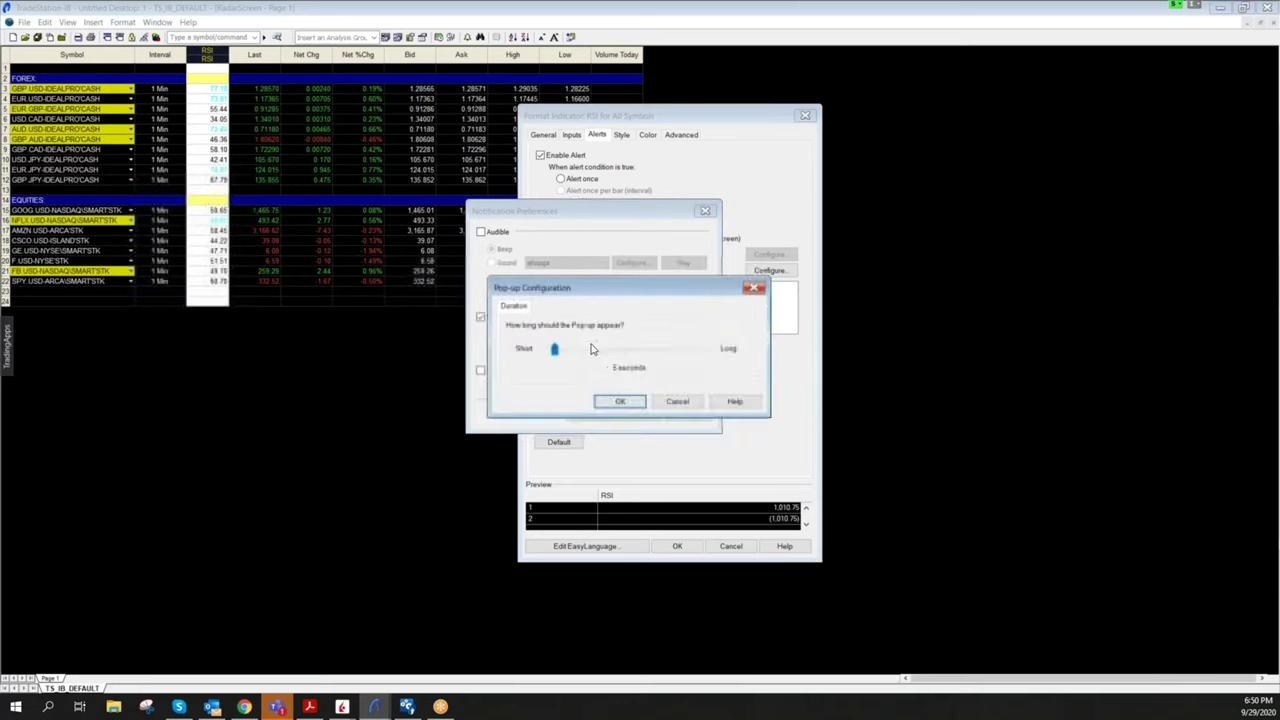
left_click(627, 352)
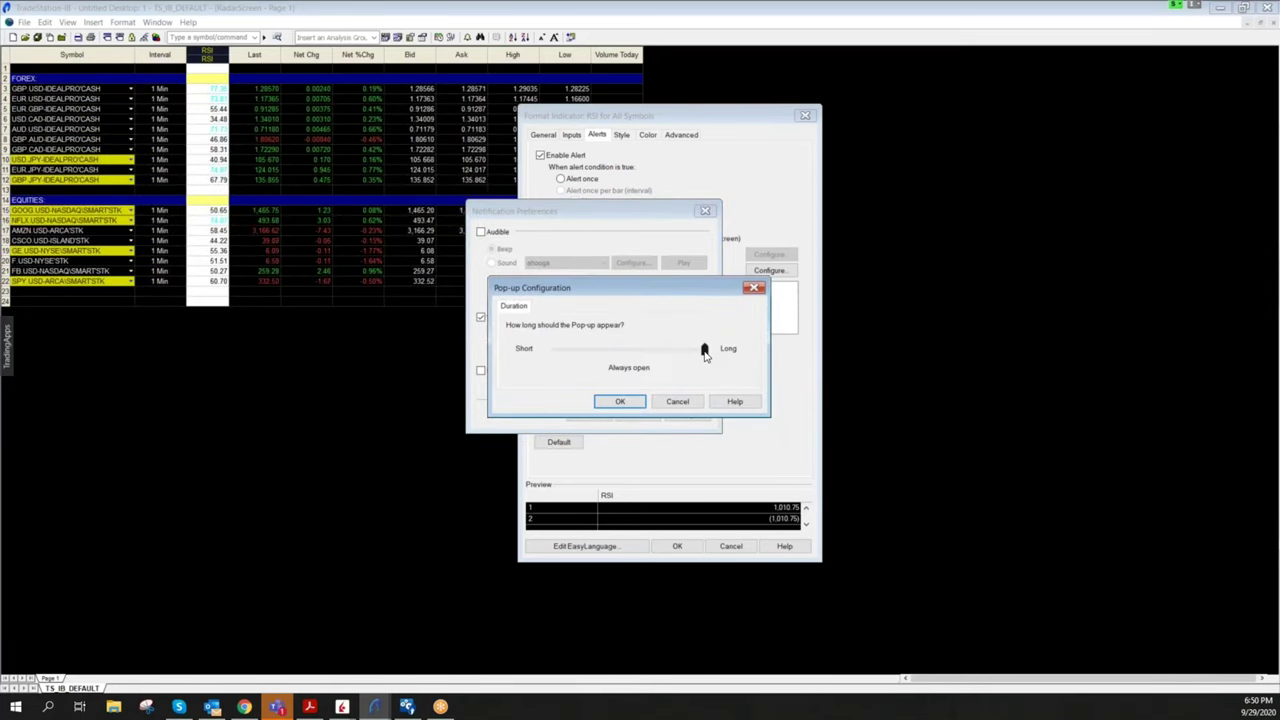
left_click(704, 350)
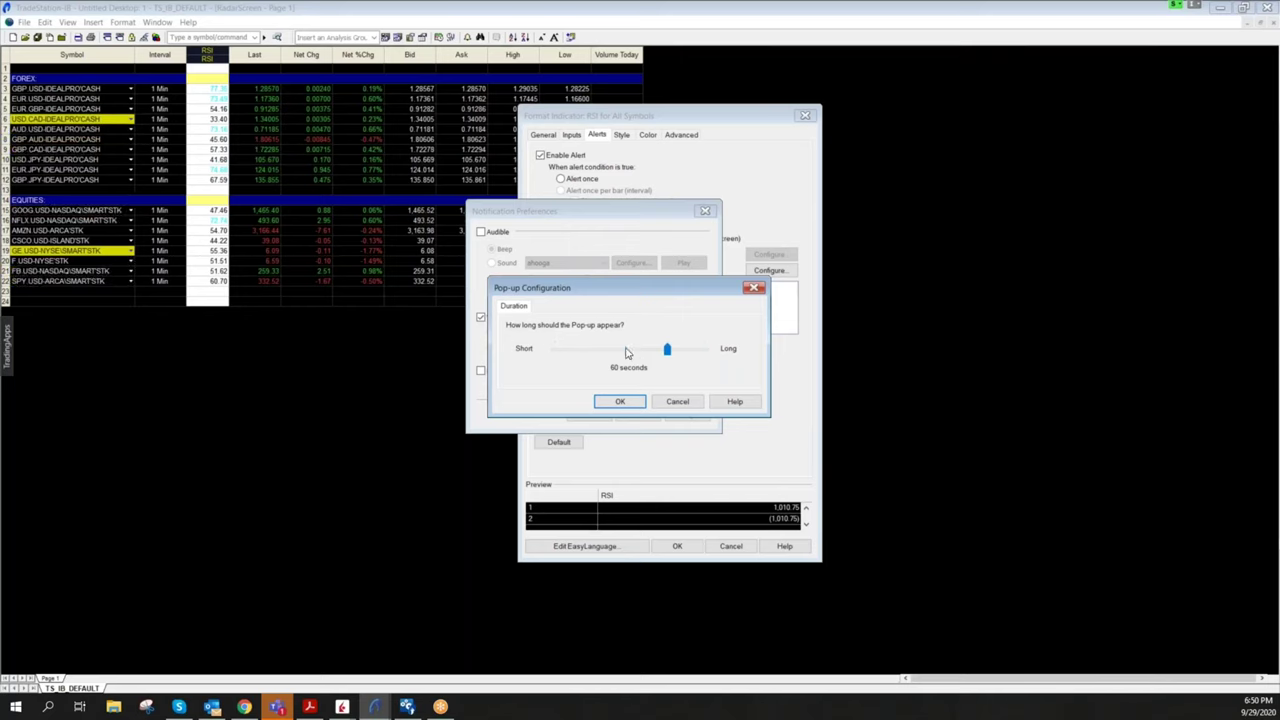
left_click(620, 401)
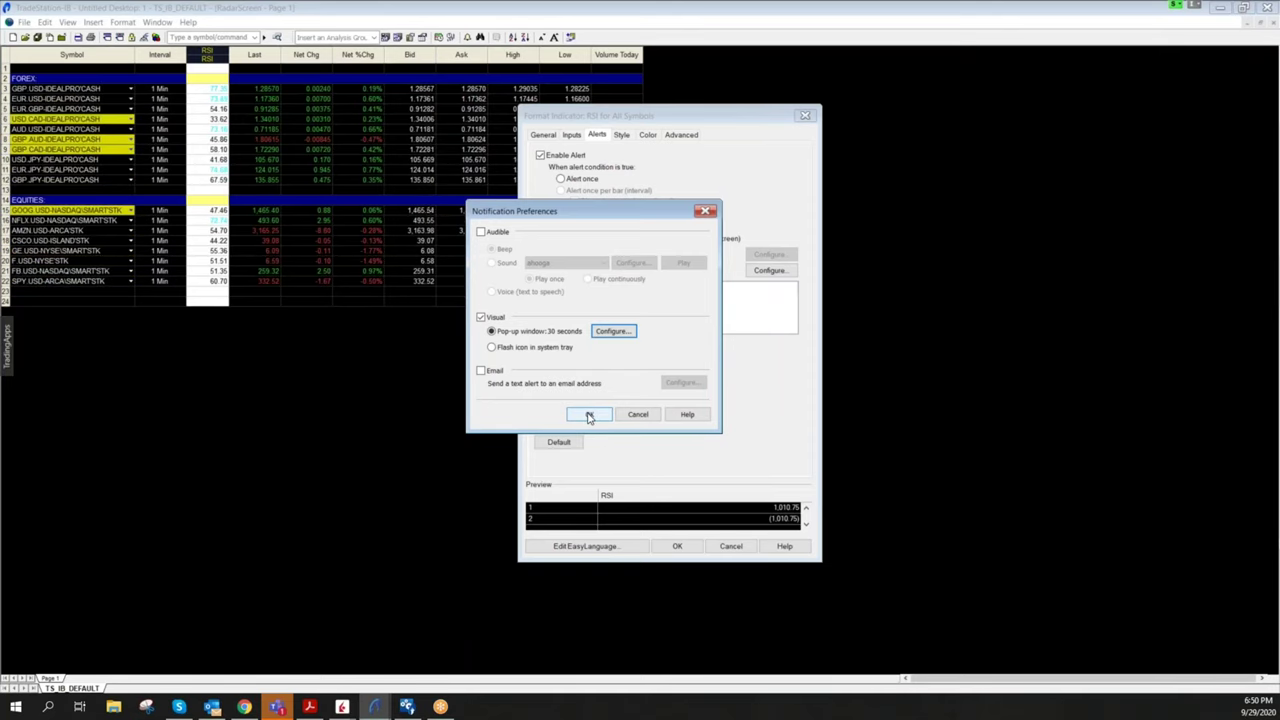
left_click(589, 414)
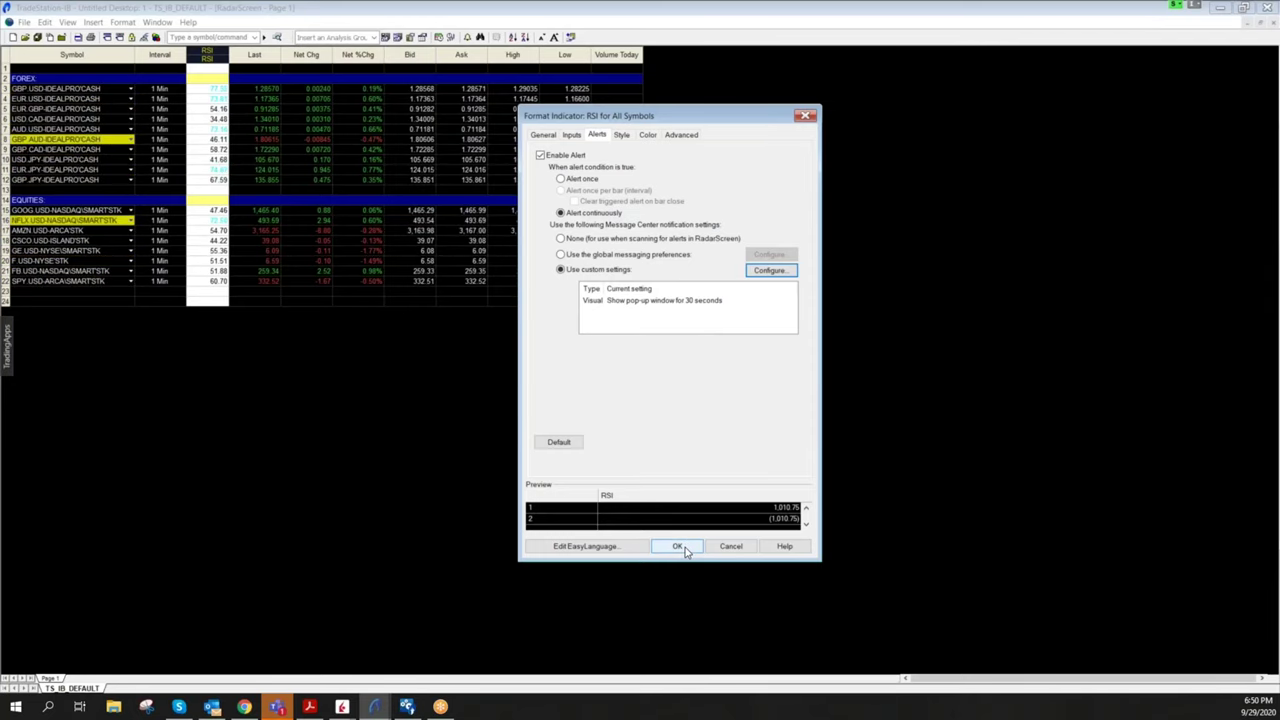
left_click(680, 546)
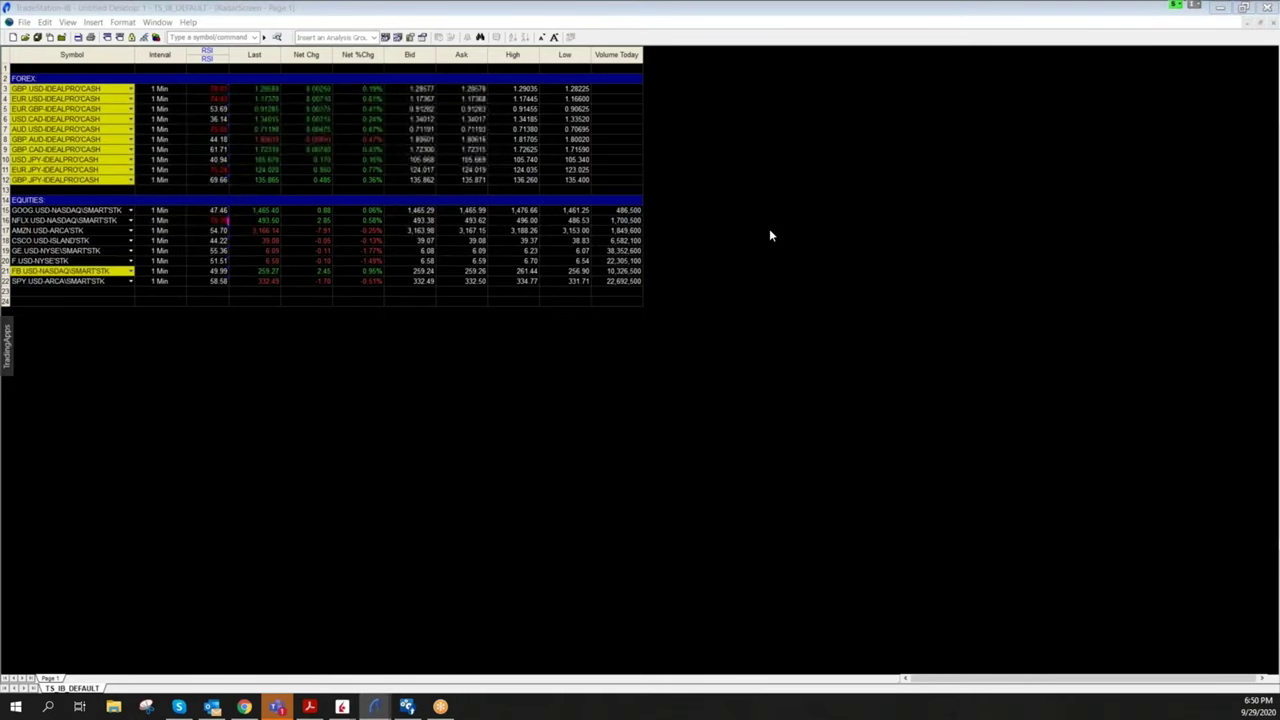
Review the RSI alert settings for all RadarScreen symbols, including the continuous alert and the custom 30-second pop-up notification
right_click(214, 50)
left_click(240, 57)
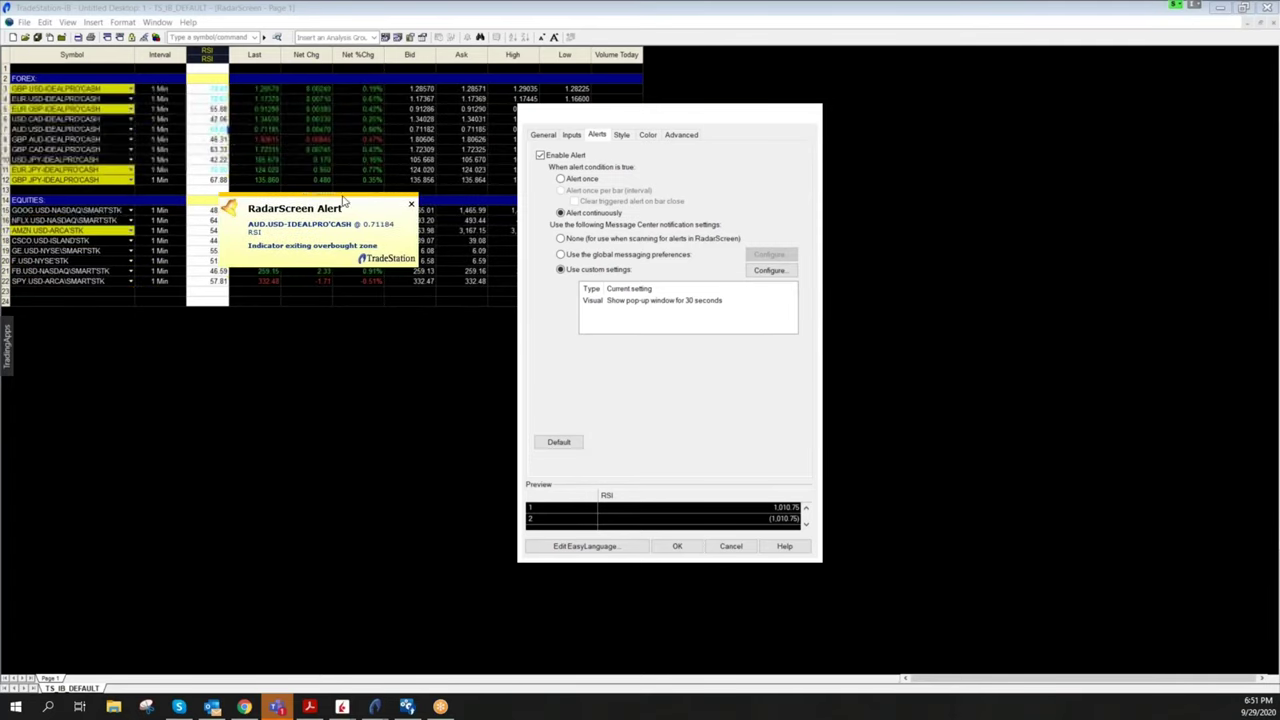
left_click(238, 240)
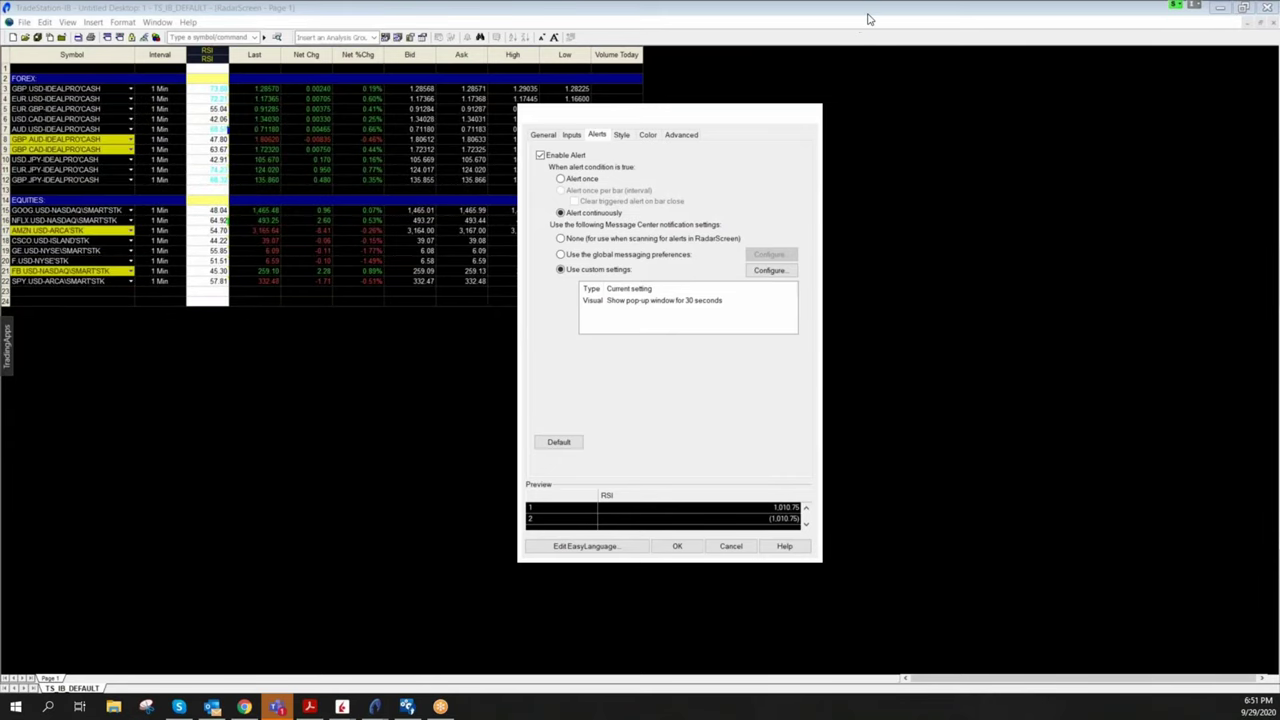
key("Return")
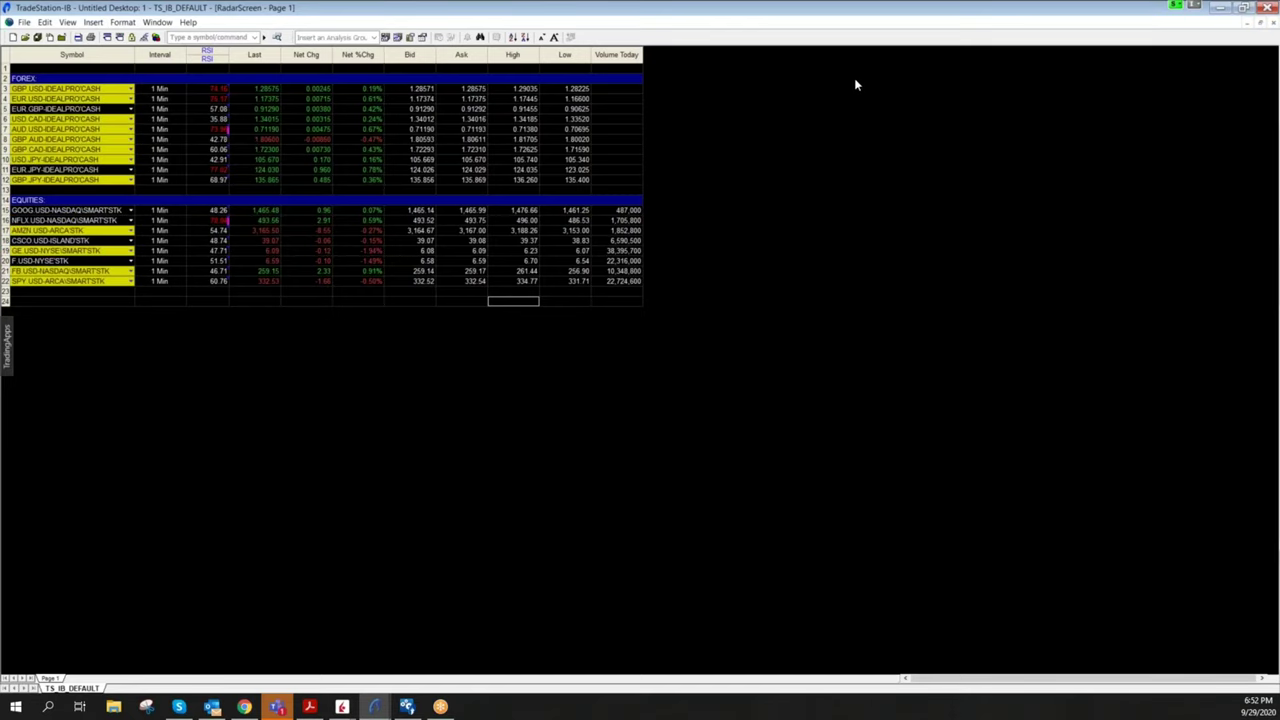
Open the saved TV_NASDAQ1 workspace alongside the current one
left_click(23, 22)
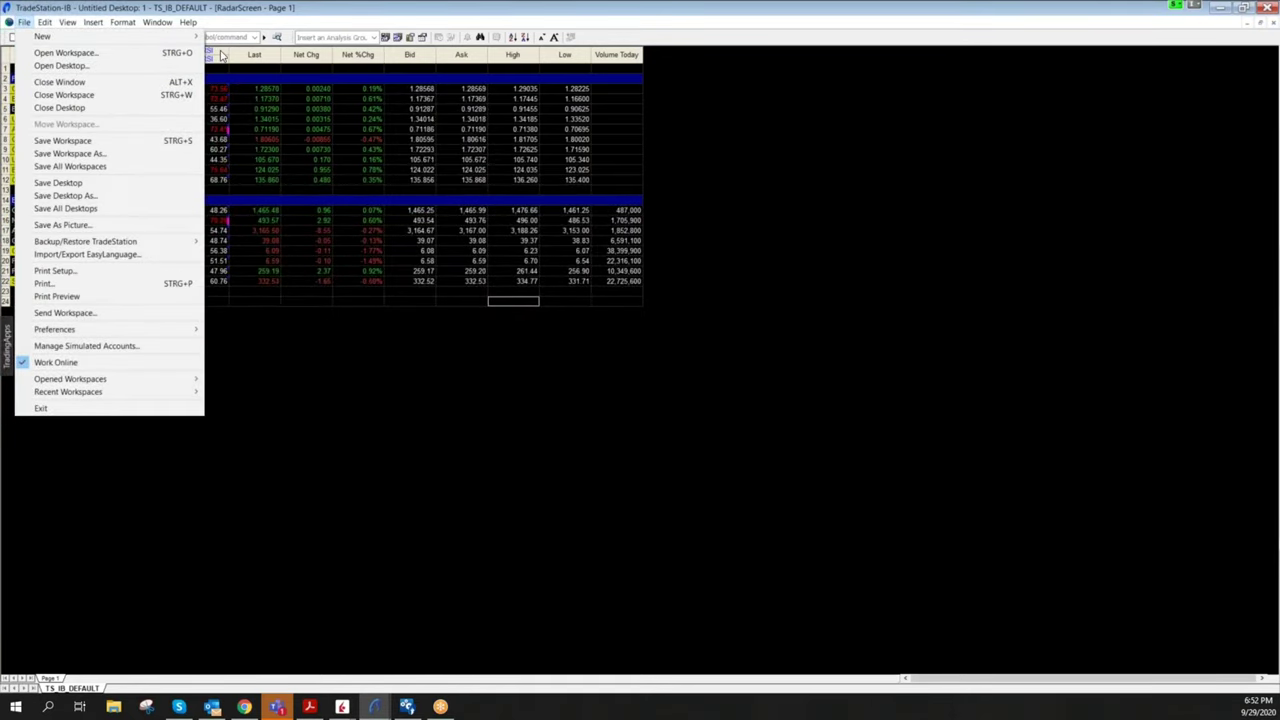
left_click(66, 53)
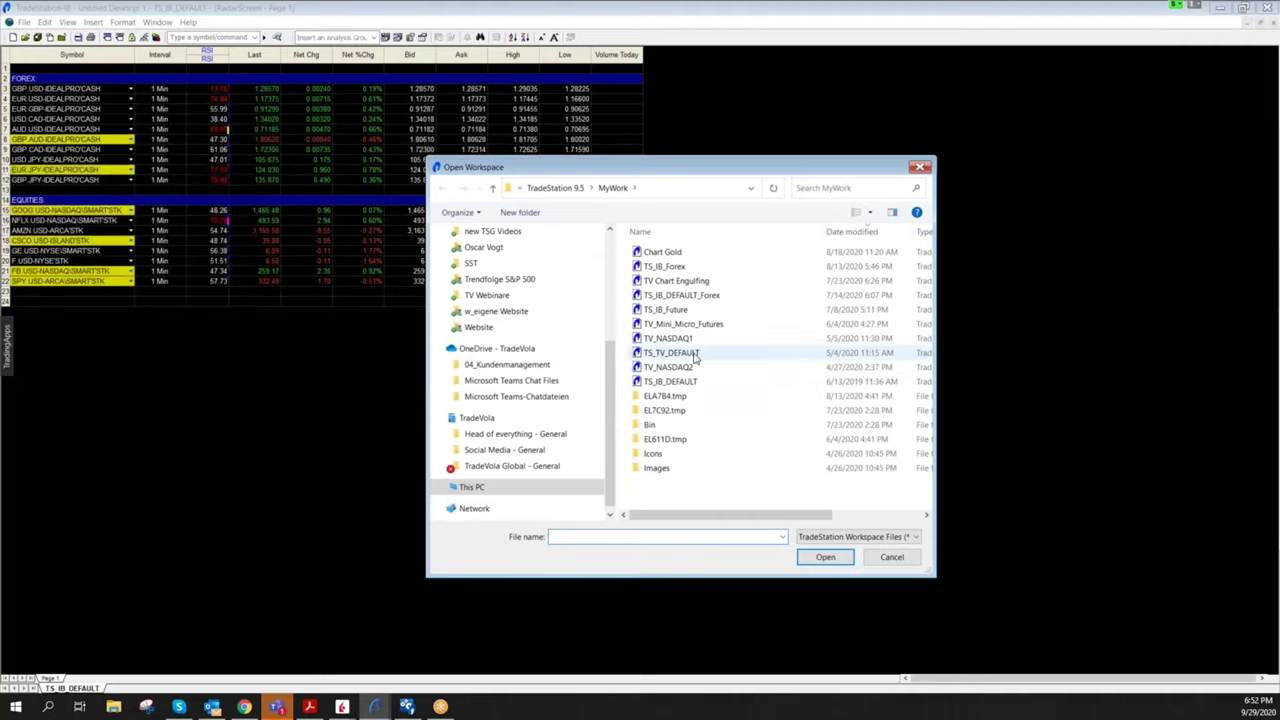
double_click(692, 340)
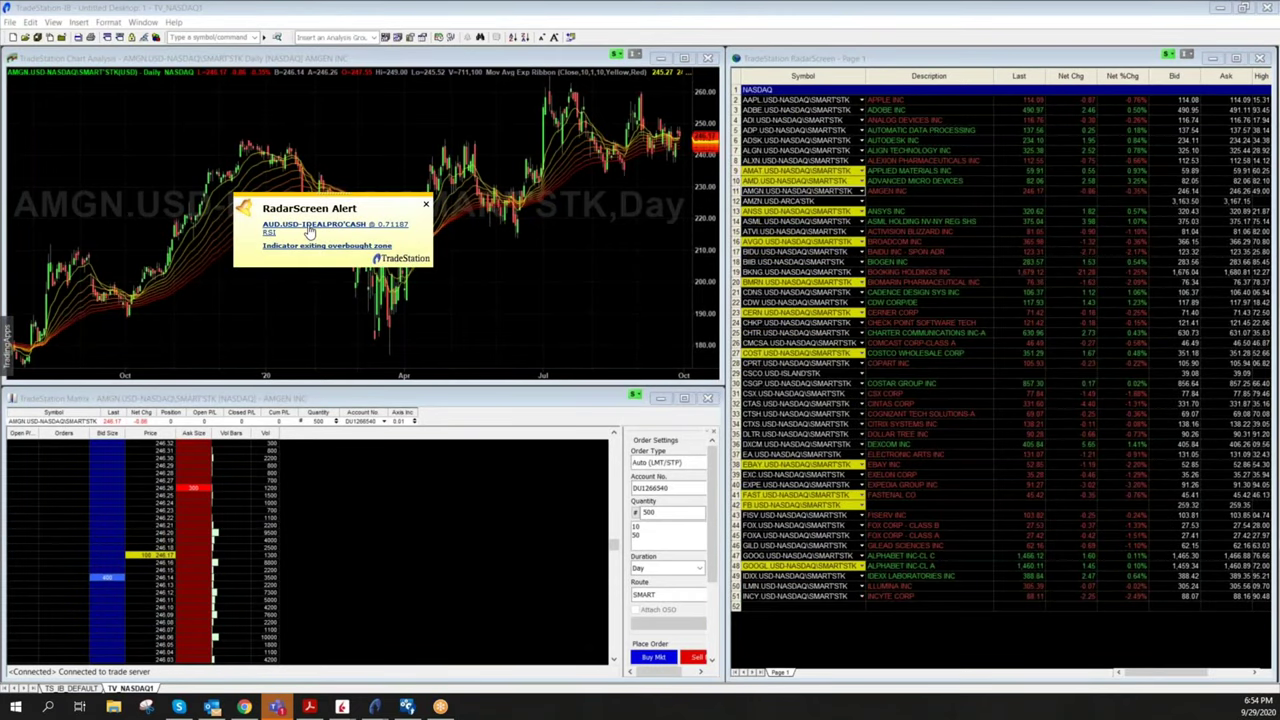
Return to the TS_IB_DEFAULT workspace and maximize its RadarScreen window
key("ctrl+Tab")
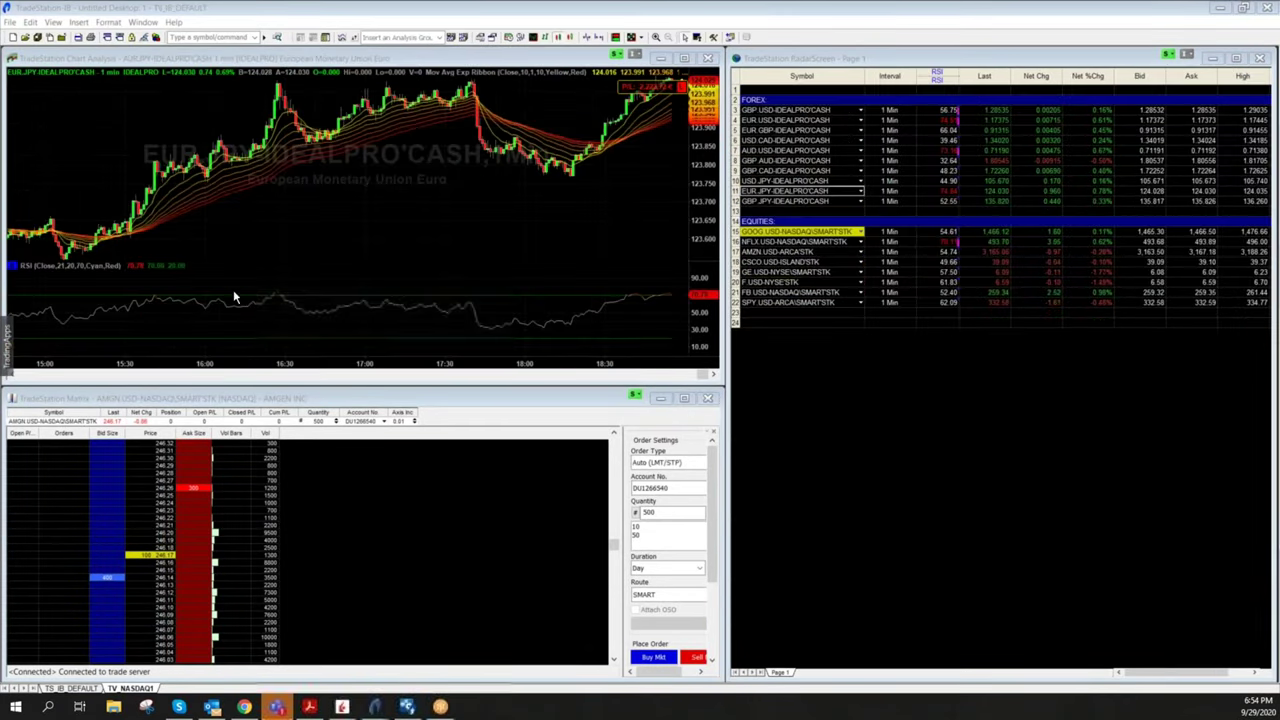
left_click(457, 345)
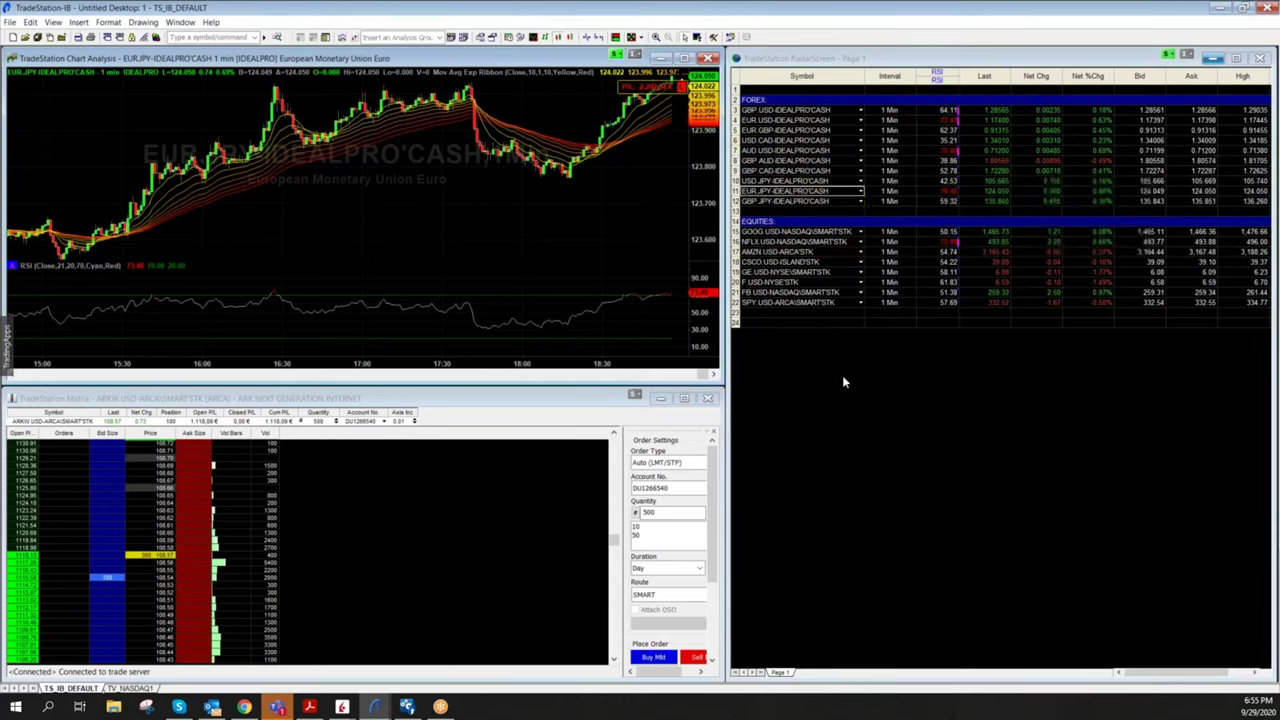
left_click(1237, 60)
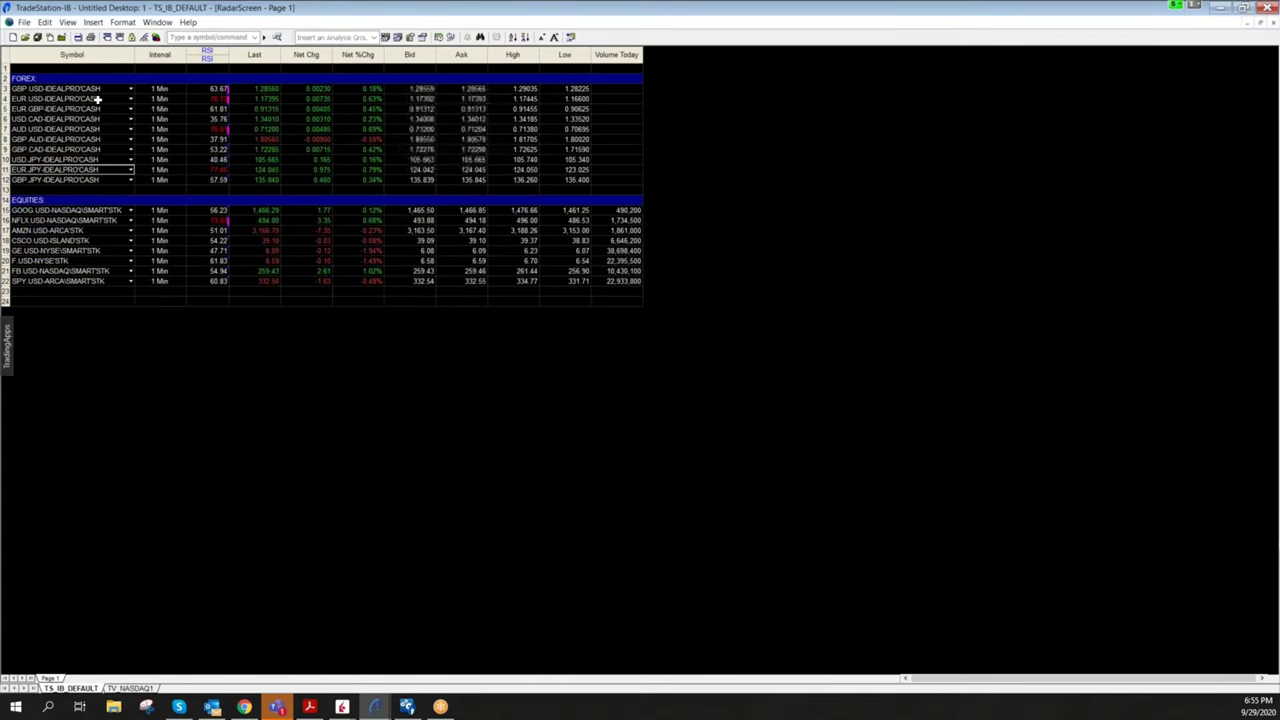
Insert the ADX indicator into RadarScreen for all symbols
left_click(94, 24)
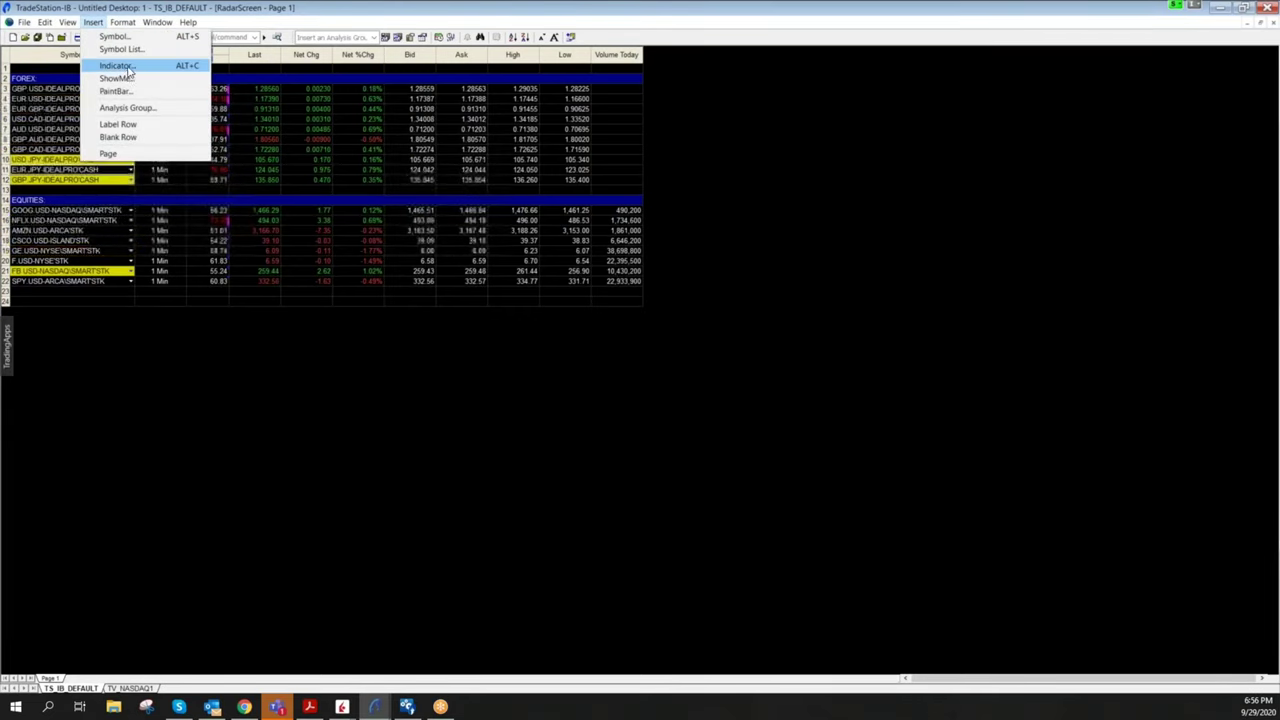
left_click(128, 63)
left_click(490, 397)
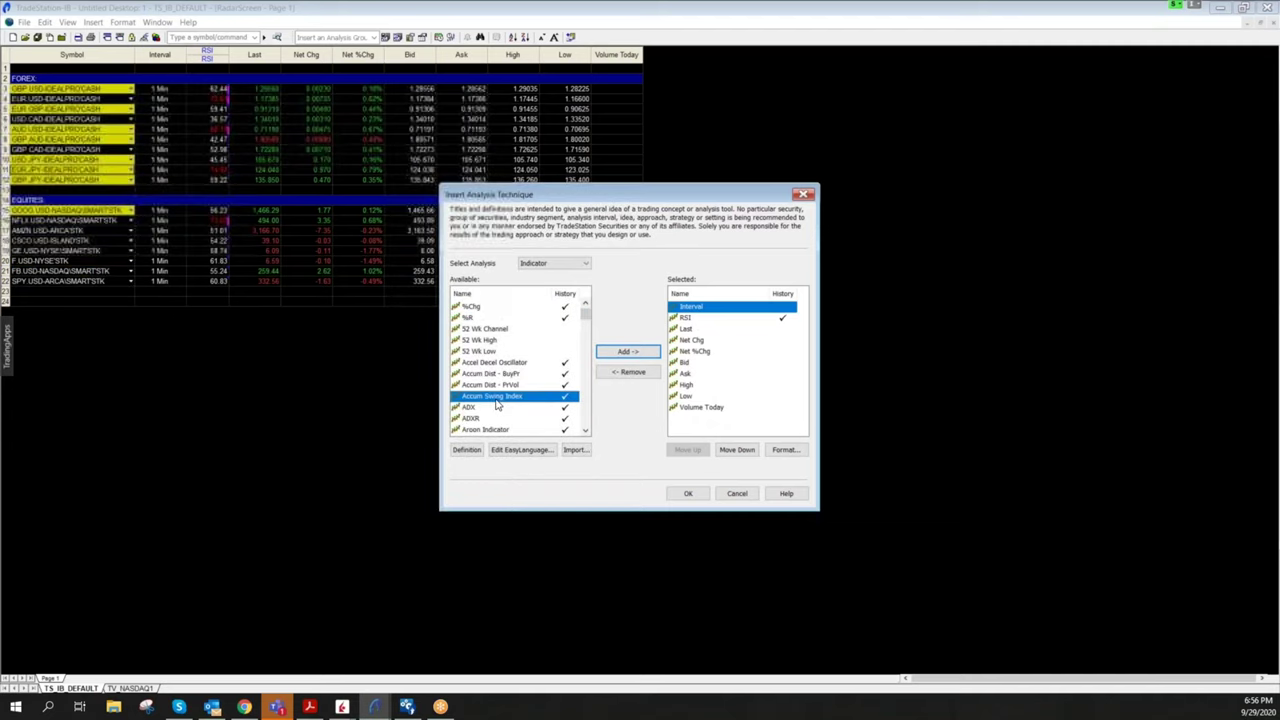
left_click(485, 408)
left_click(628, 352)
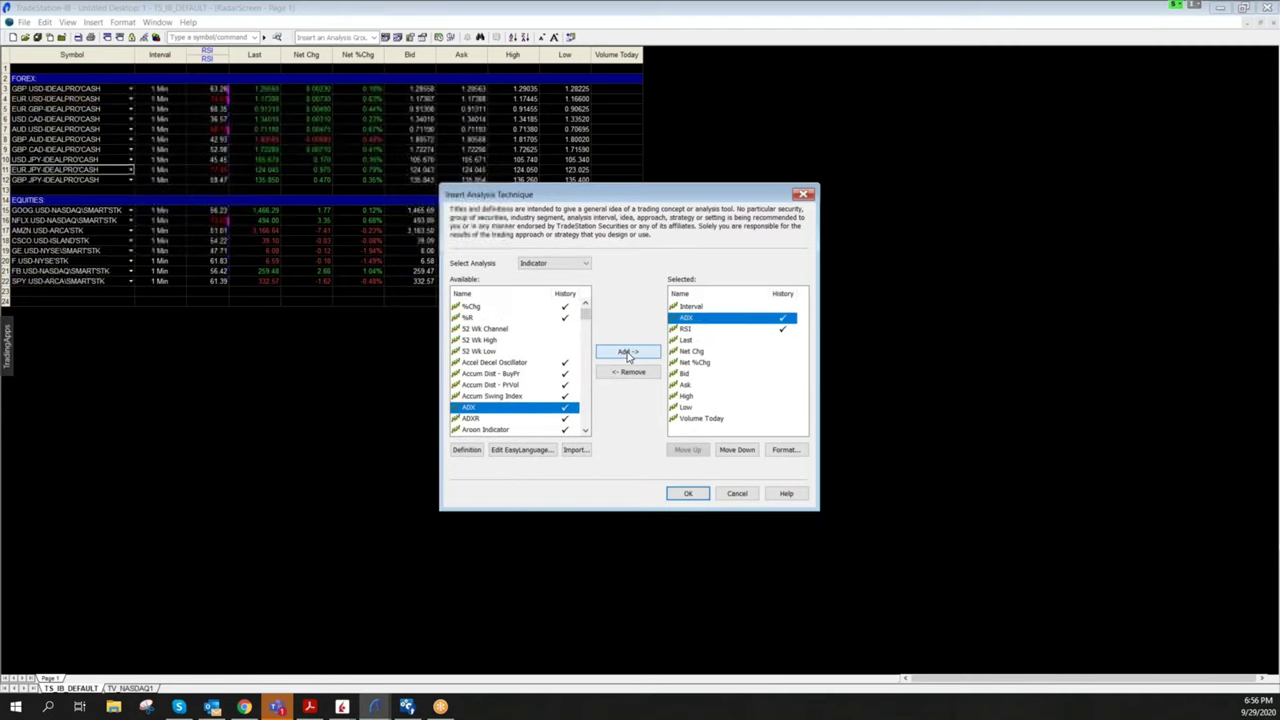
left_click(690, 492)
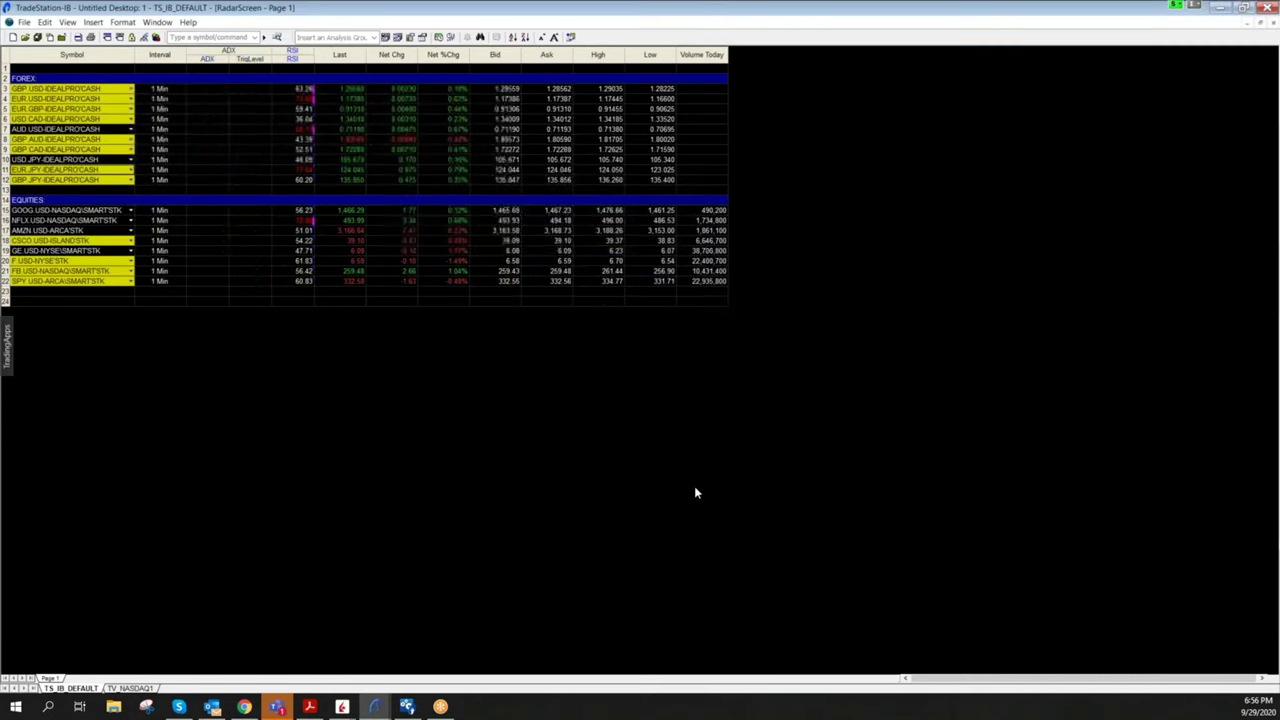
Sort the RadarScreen page by RSI in descending order and keep the data sorted automatically every 30 seconds
left_click(122, 22)
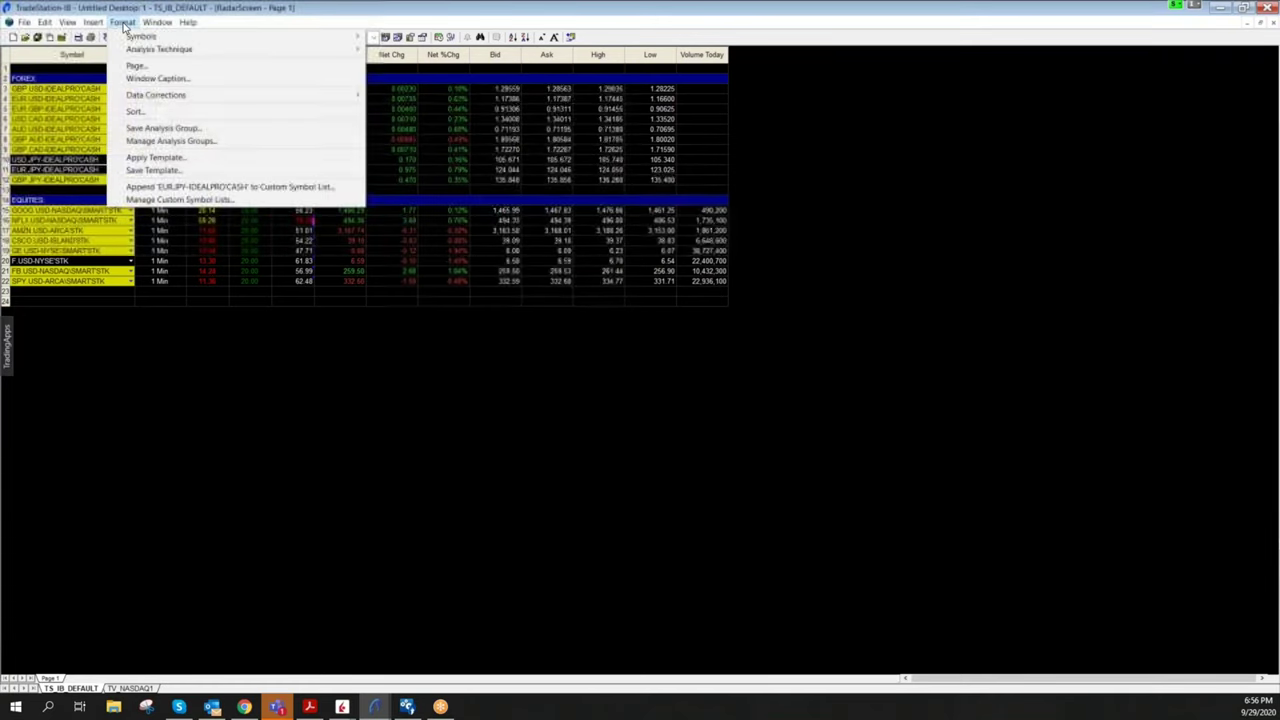
left_click(153, 111)
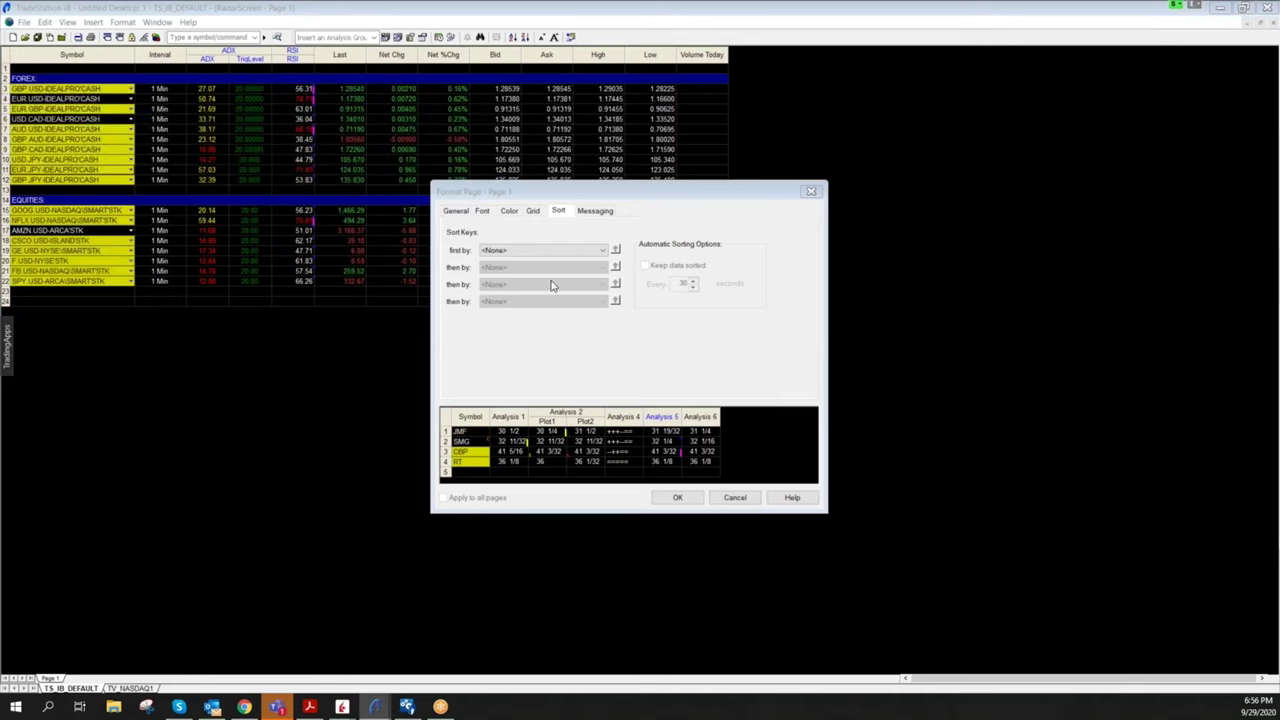
left_click(570, 251)
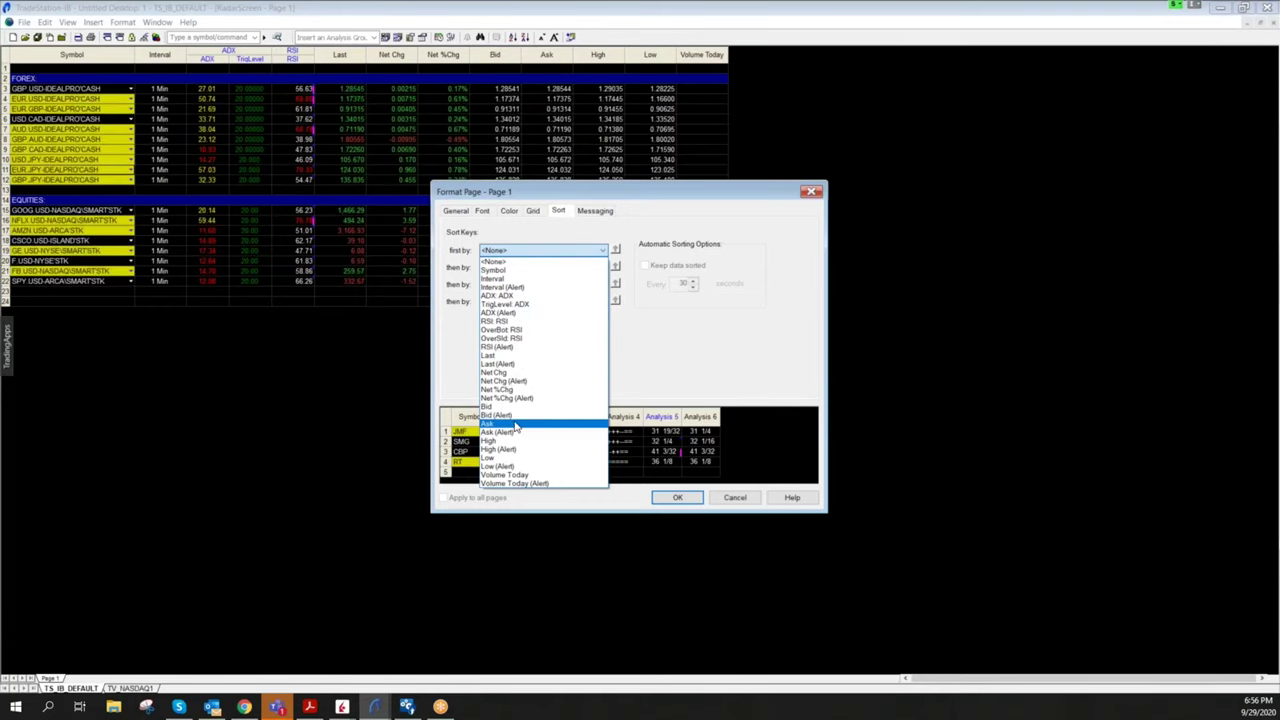
left_click(510, 321)
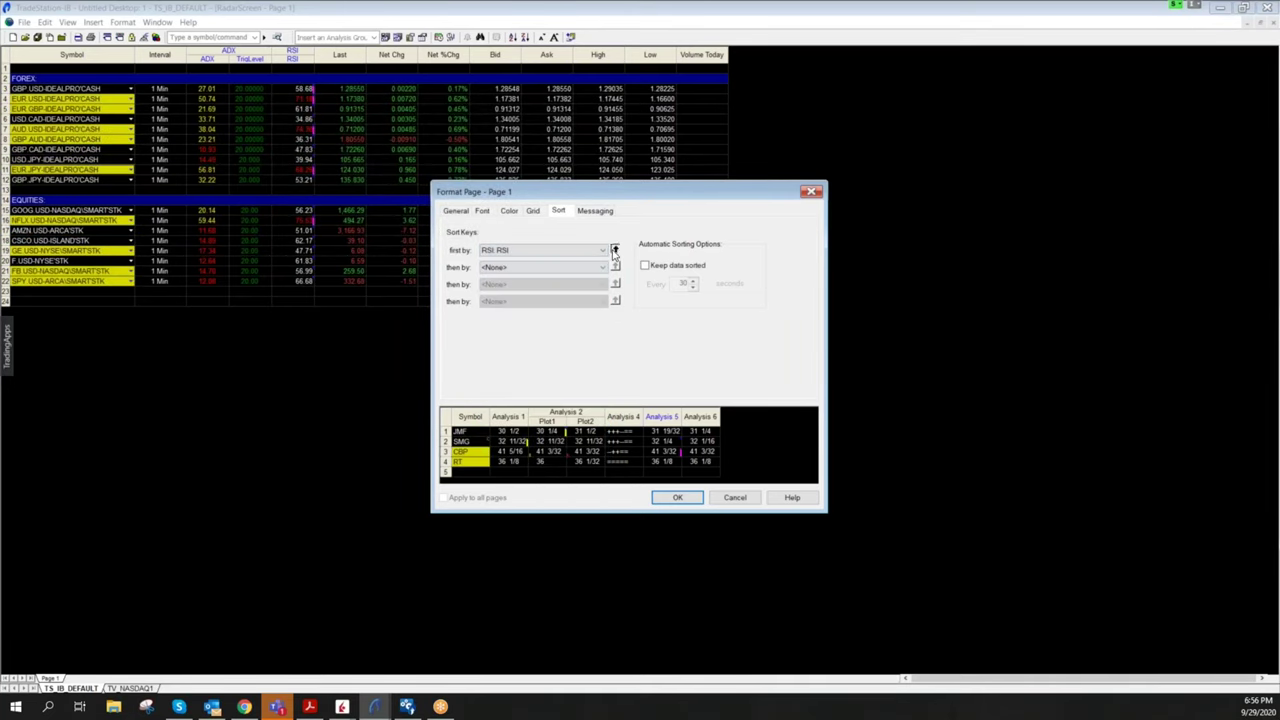
left_click(646, 266)
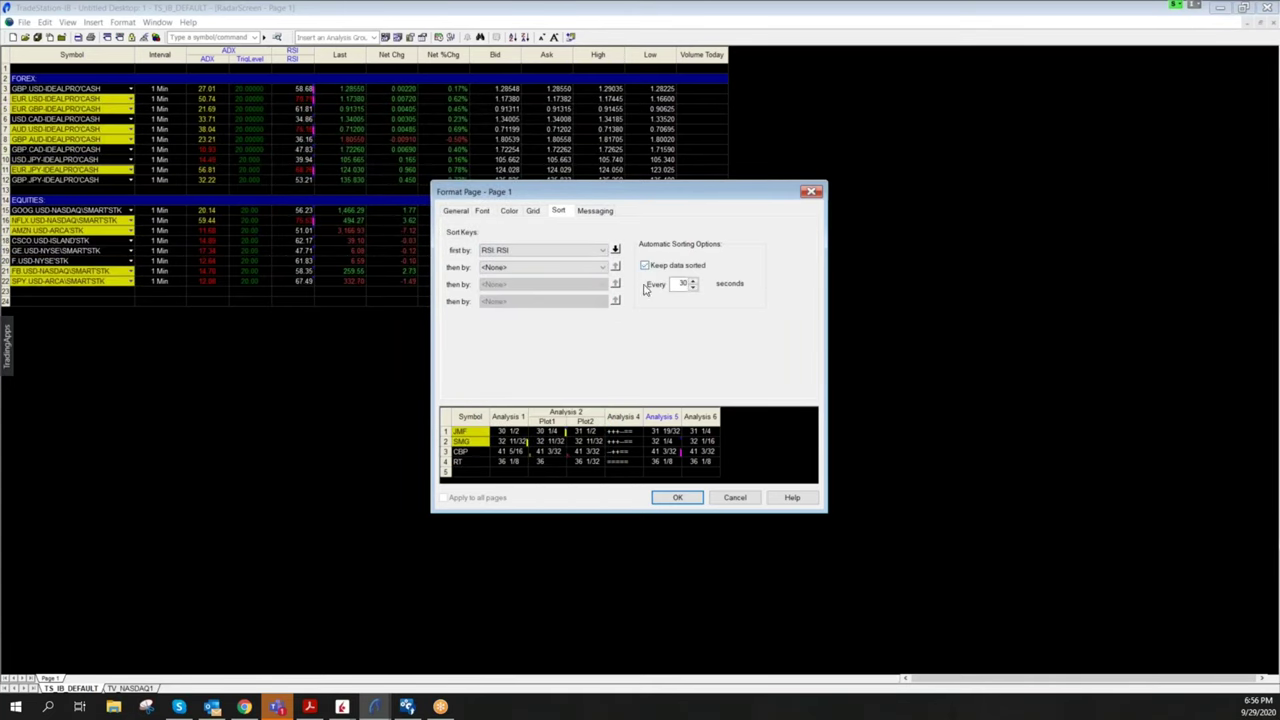
left_click(678, 498)
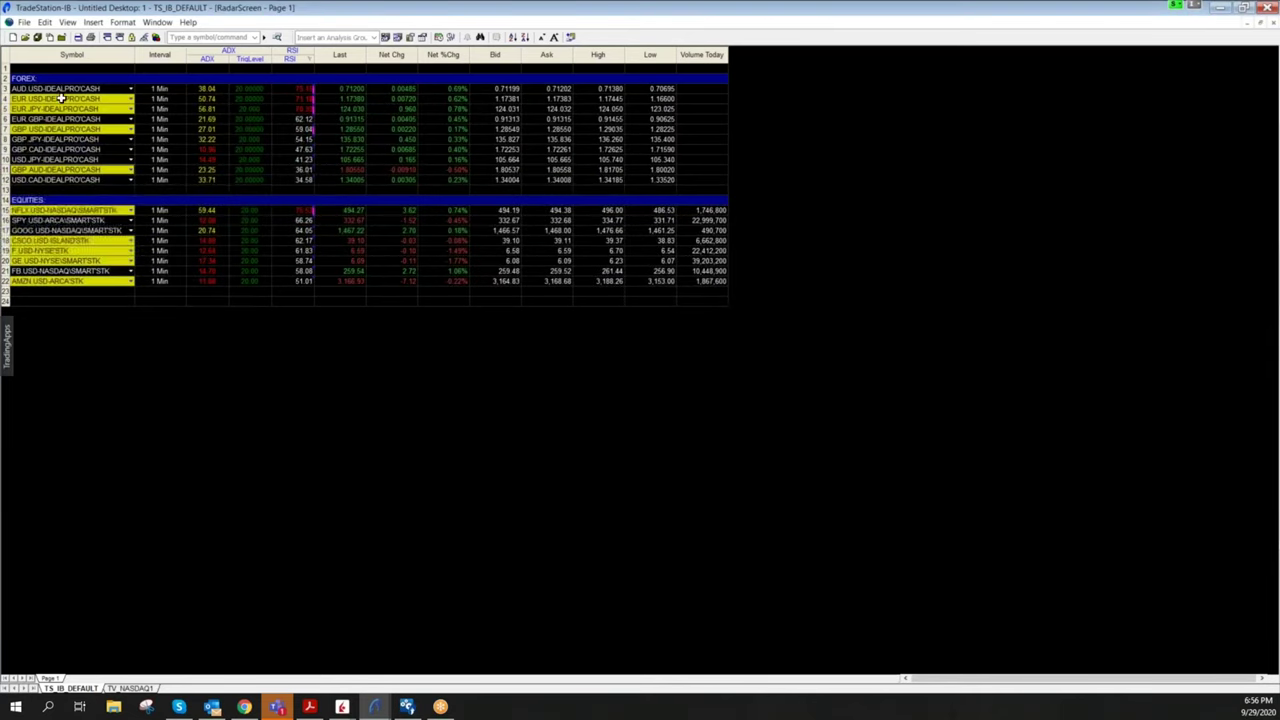
Check the RSI input values for all symbols, including length and overbought and oversold levels, and close the settings without changes
right_click(300, 50)
left_click(335, 55)
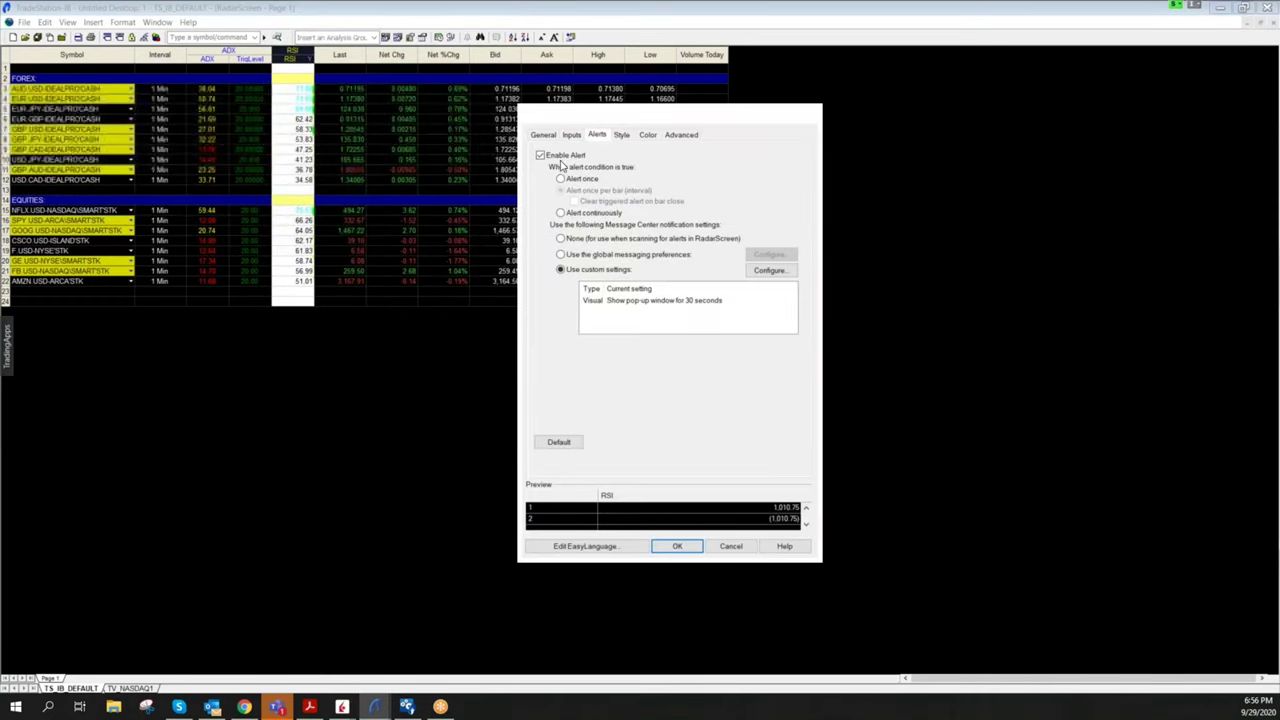
left_click(573, 138)
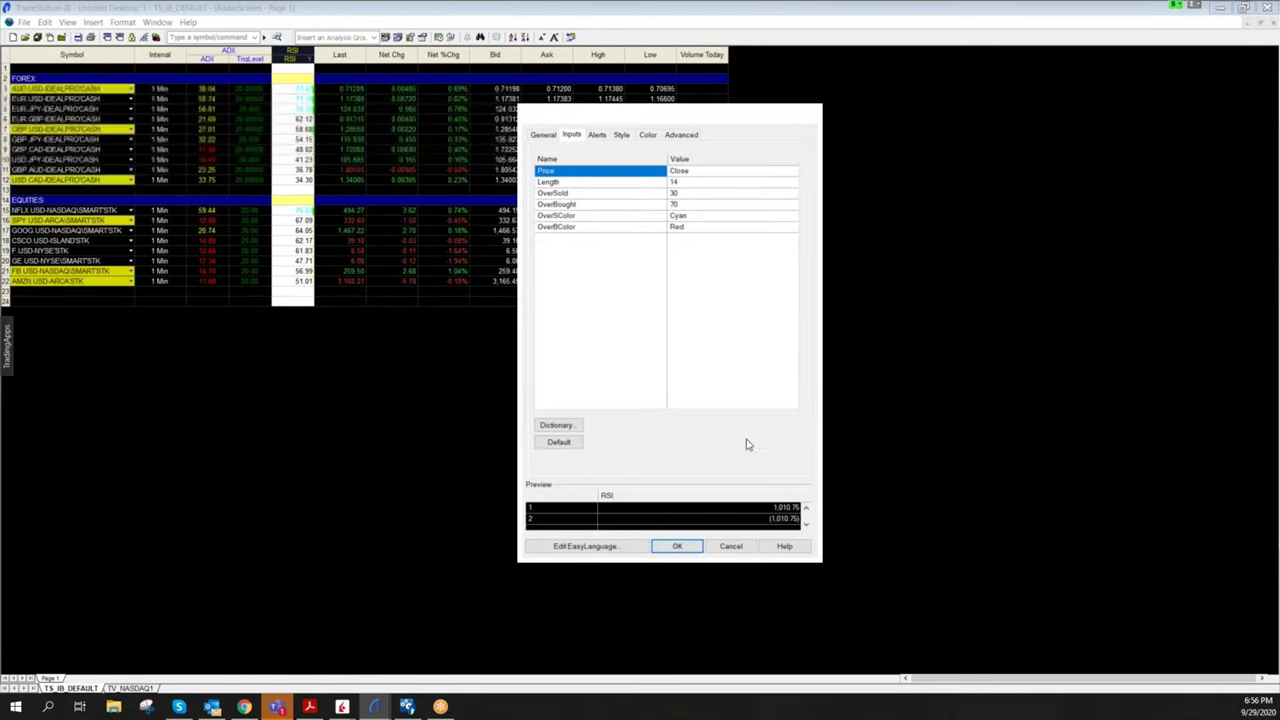
left_click(751, 545)
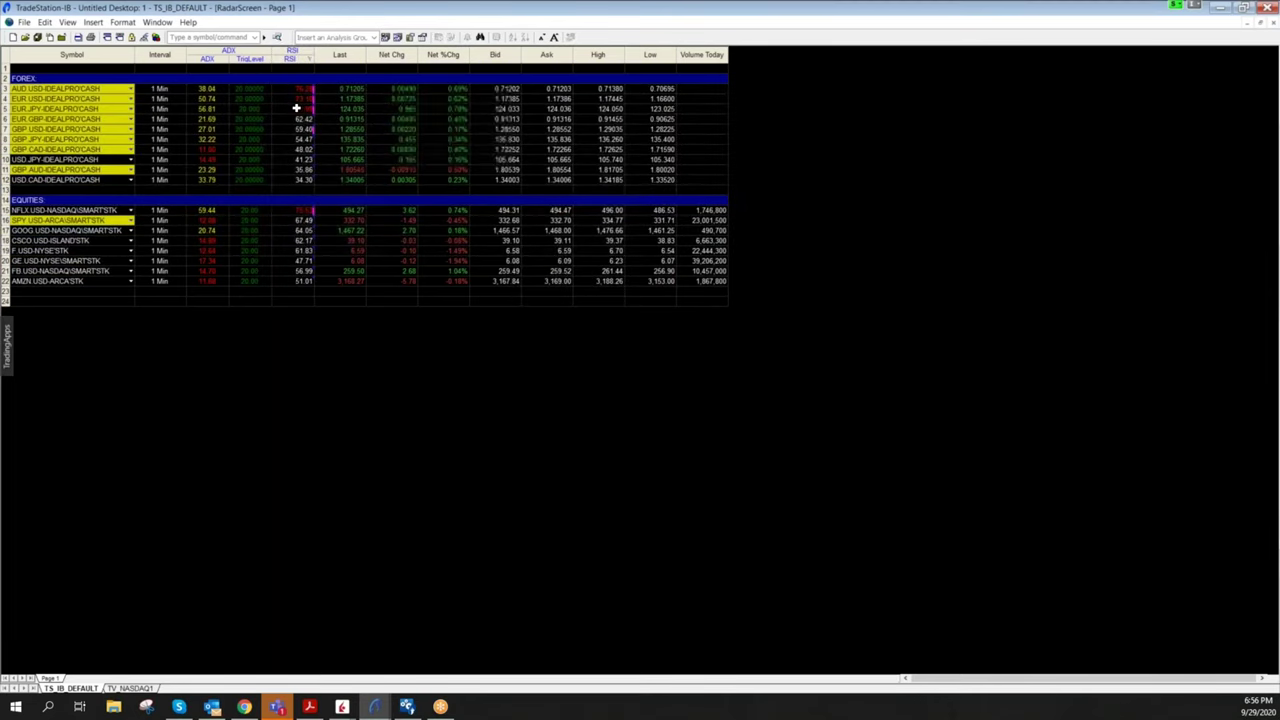
mouse_move(296, 108)
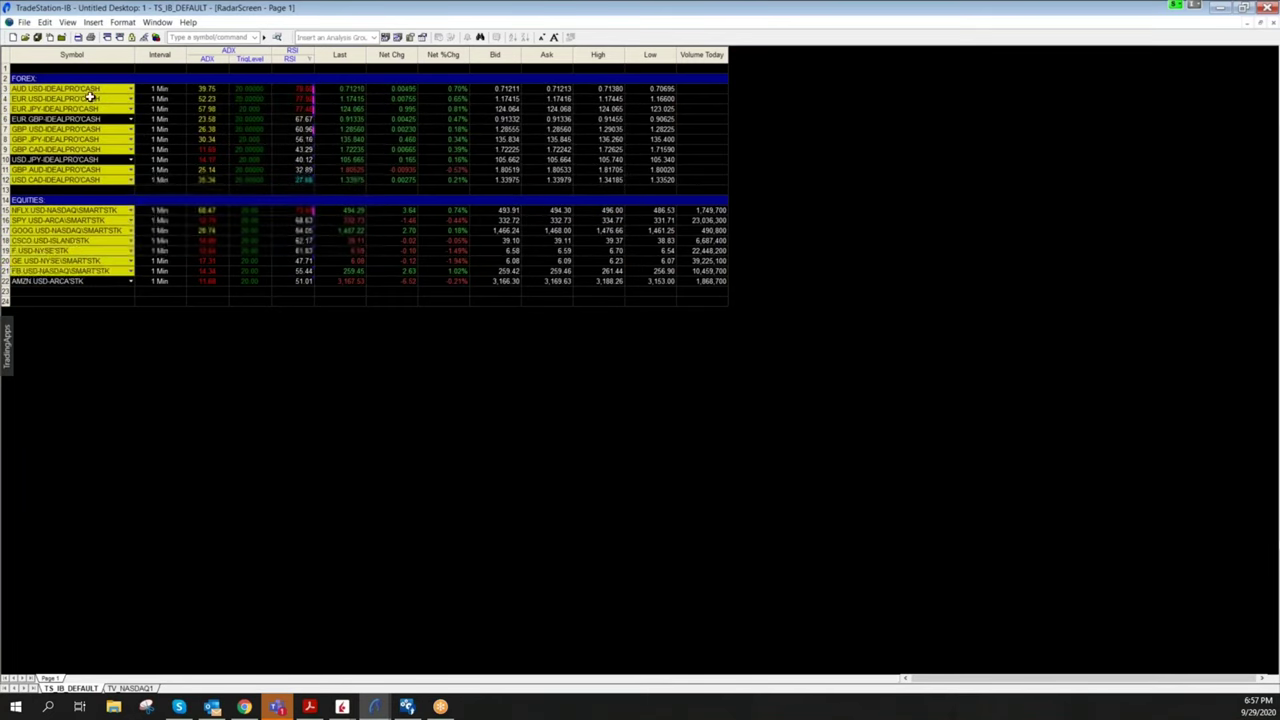
Review the RadarScreen page's sort keys and automatic sorting options, and close them without changes
left_click(122, 22)
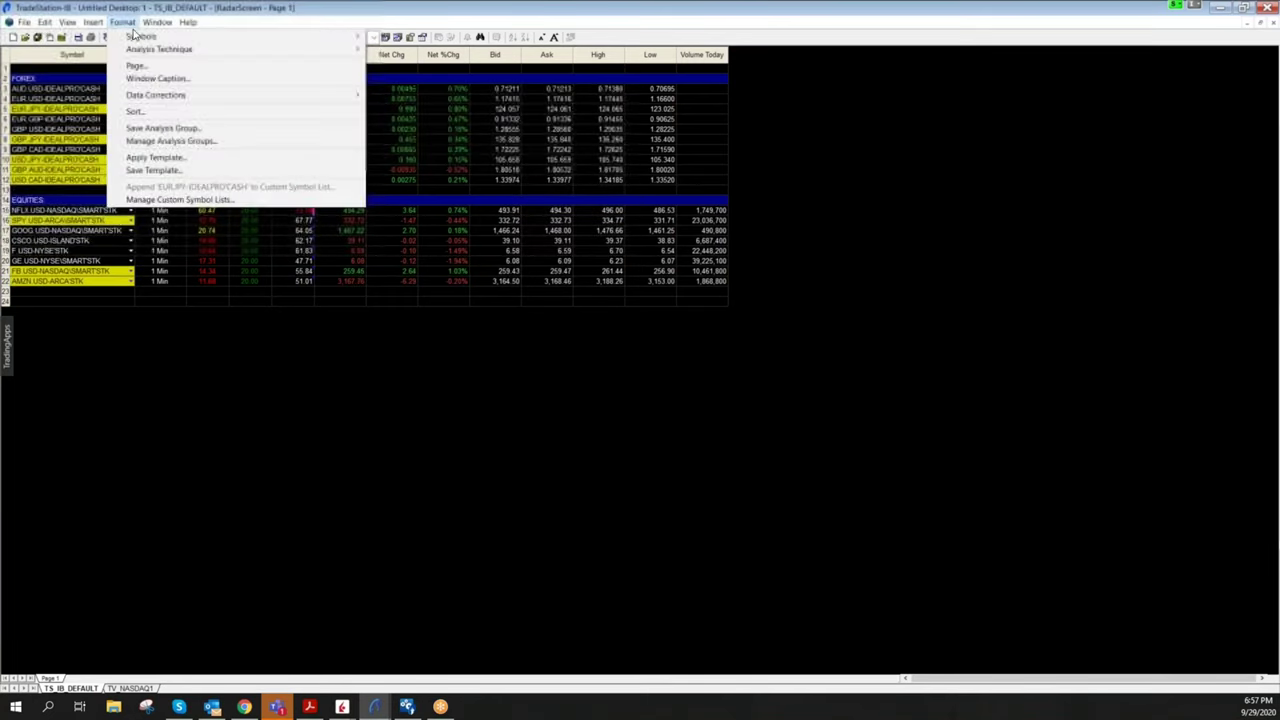
left_click(148, 112)
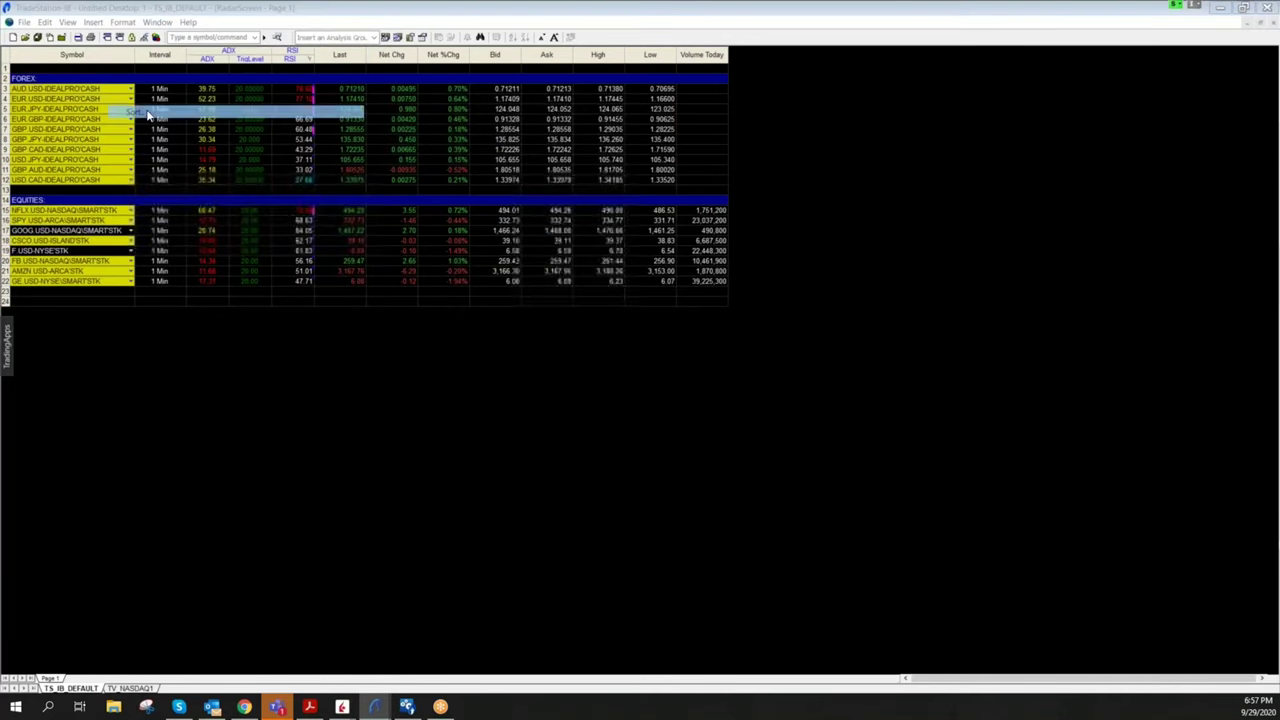
left_click(567, 268)
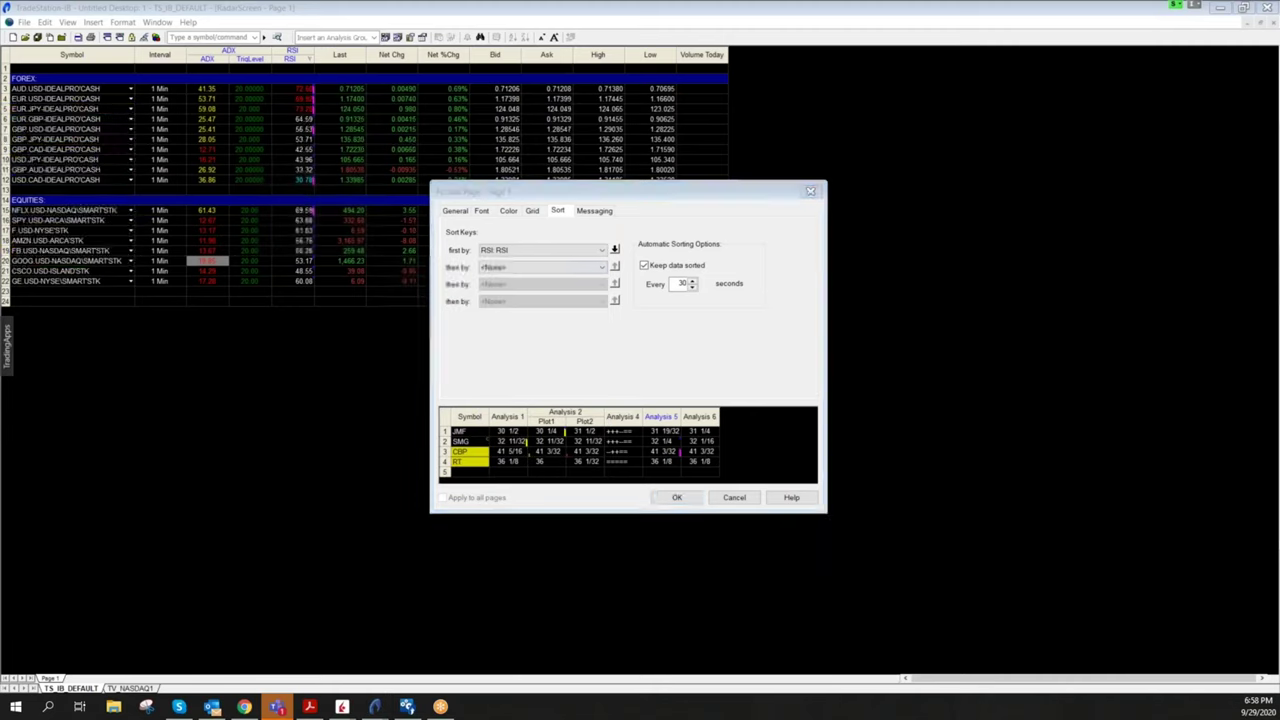
left_click(1008, 77)
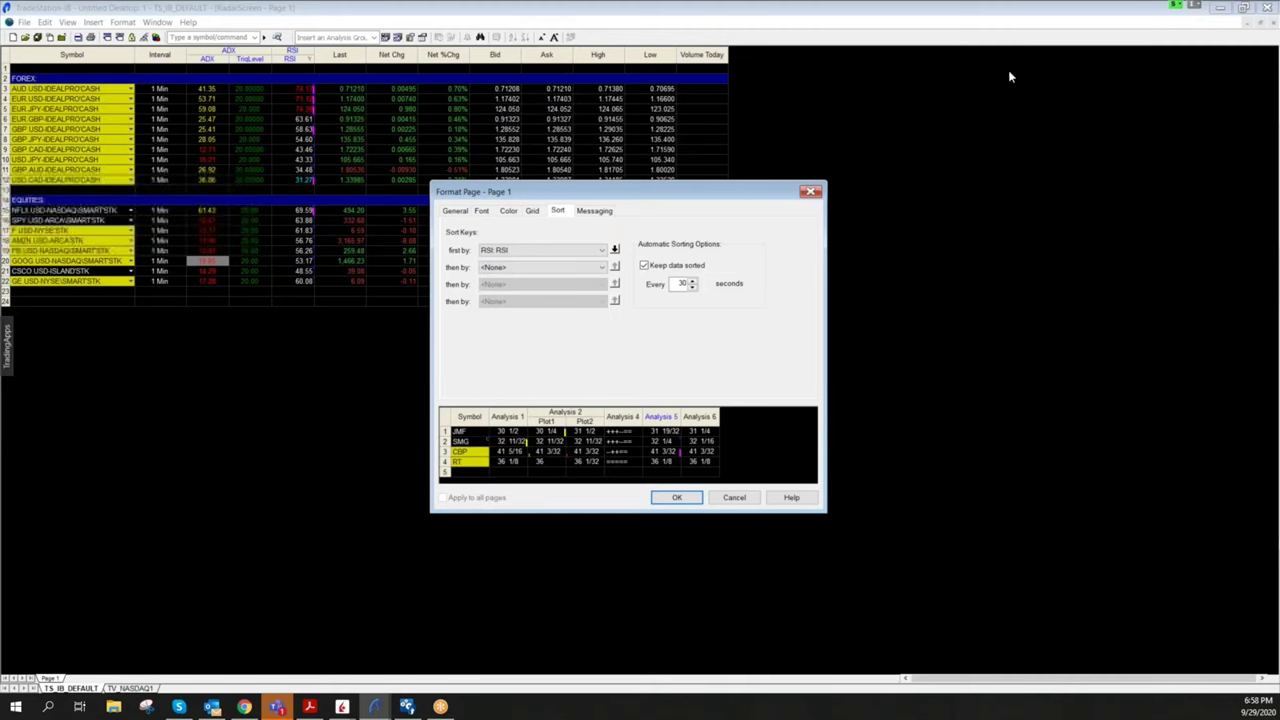
left_click(735, 497)
Disable the RSI alert for all RadarScreen symbols
right_click(297, 52)
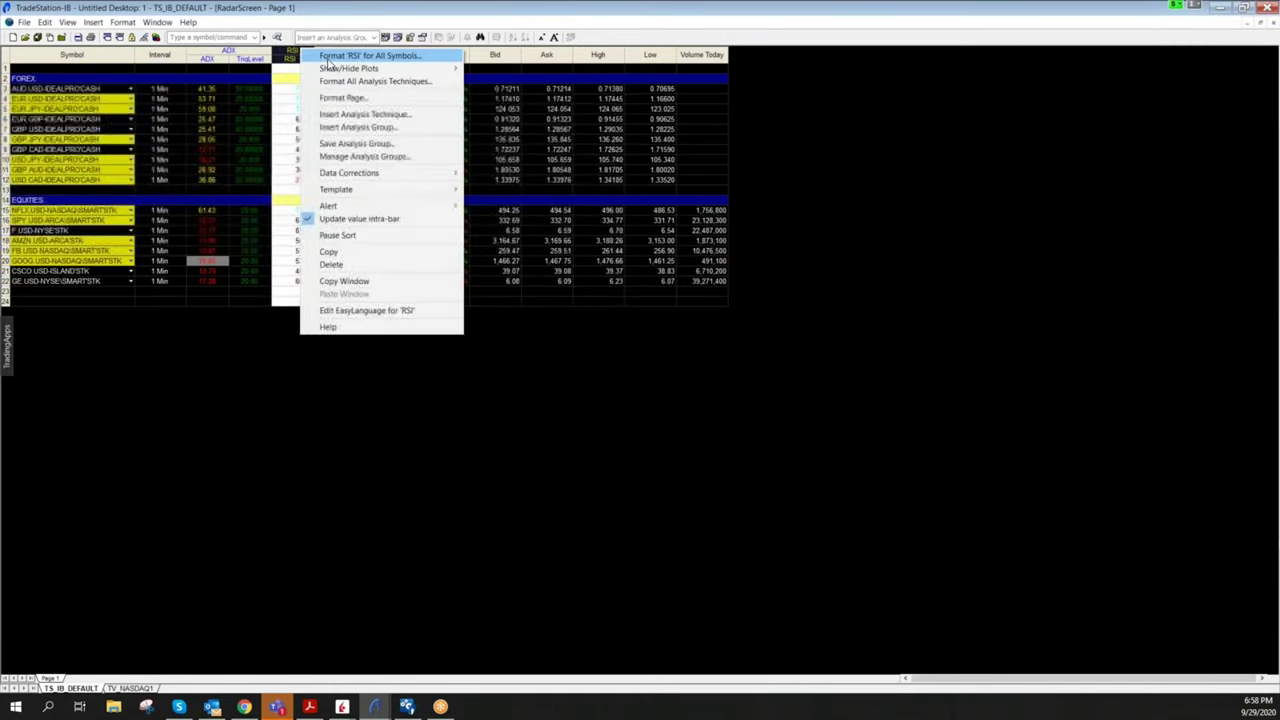
left_click(328, 59)
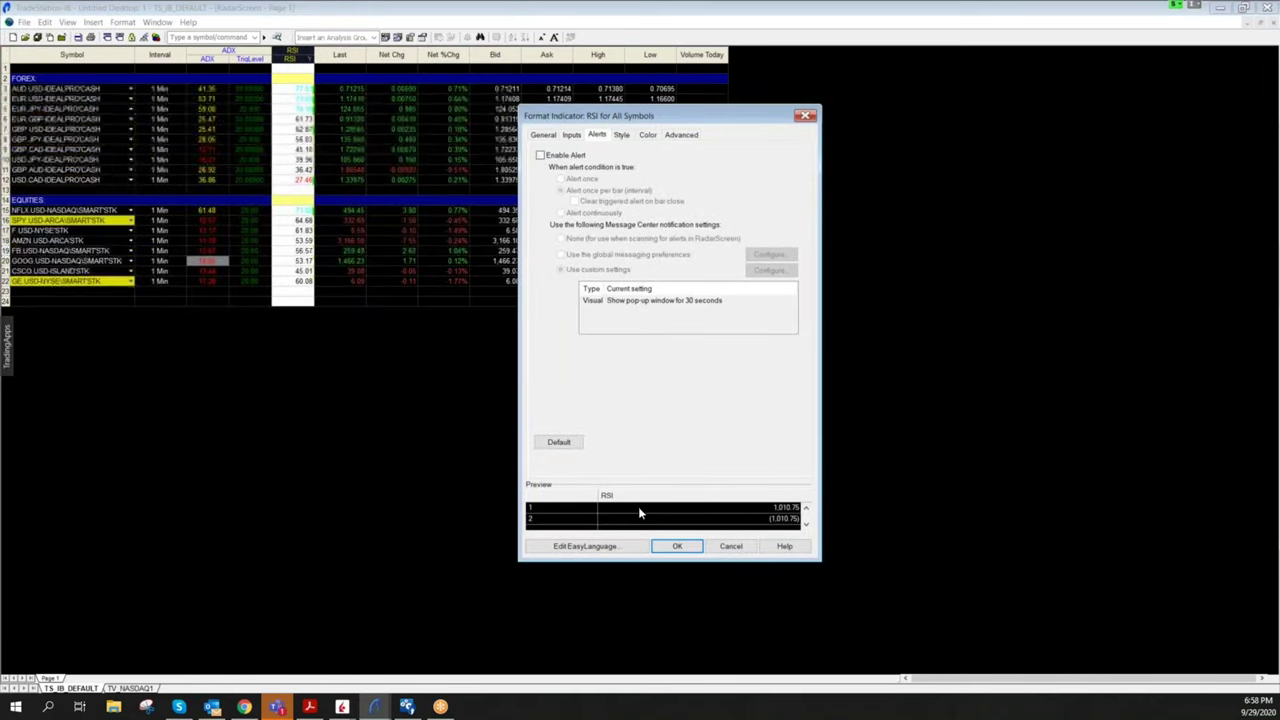
left_click(677, 546)
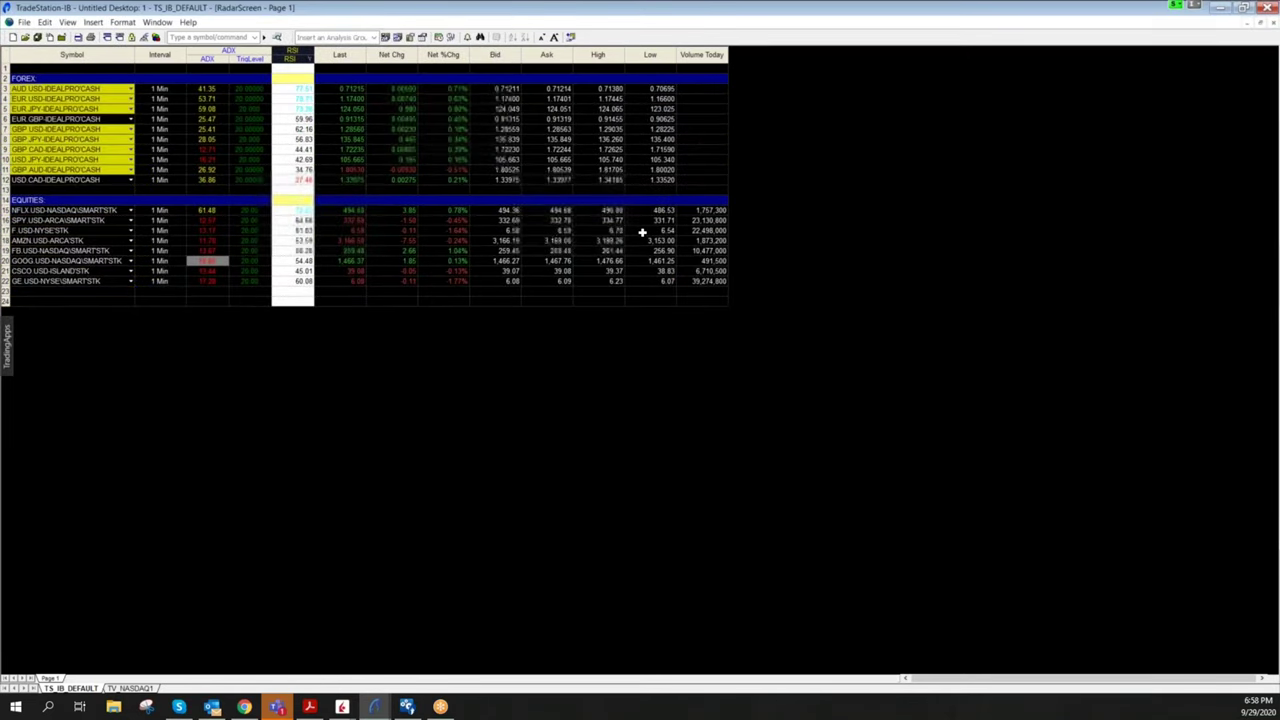
left_click(318, 428)
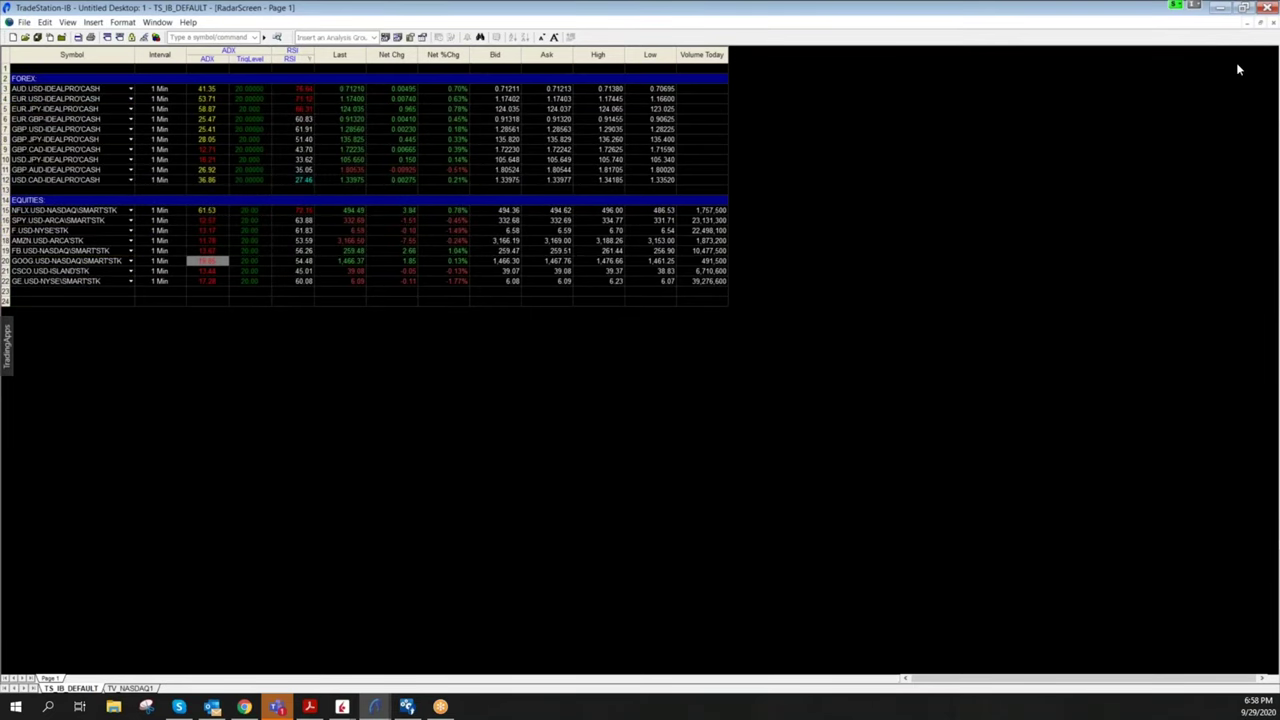
Restore the RadarScreen window to the workspace layout and load EUR.USD-IDEALPRO'CASH in the linked chart
left_click(1259, 22)
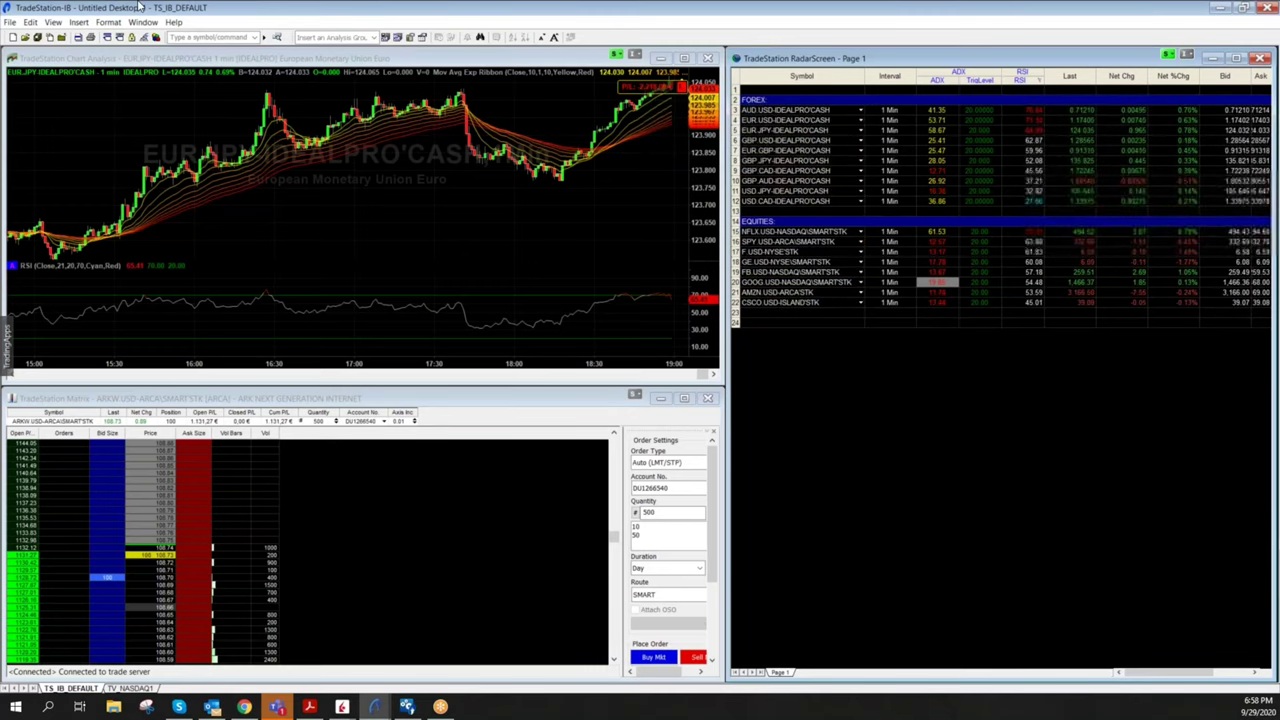
double_click(775, 128)
Disable the RSI alert in the EUR.USD chart and maximize the chart window
left_click(555, 144)
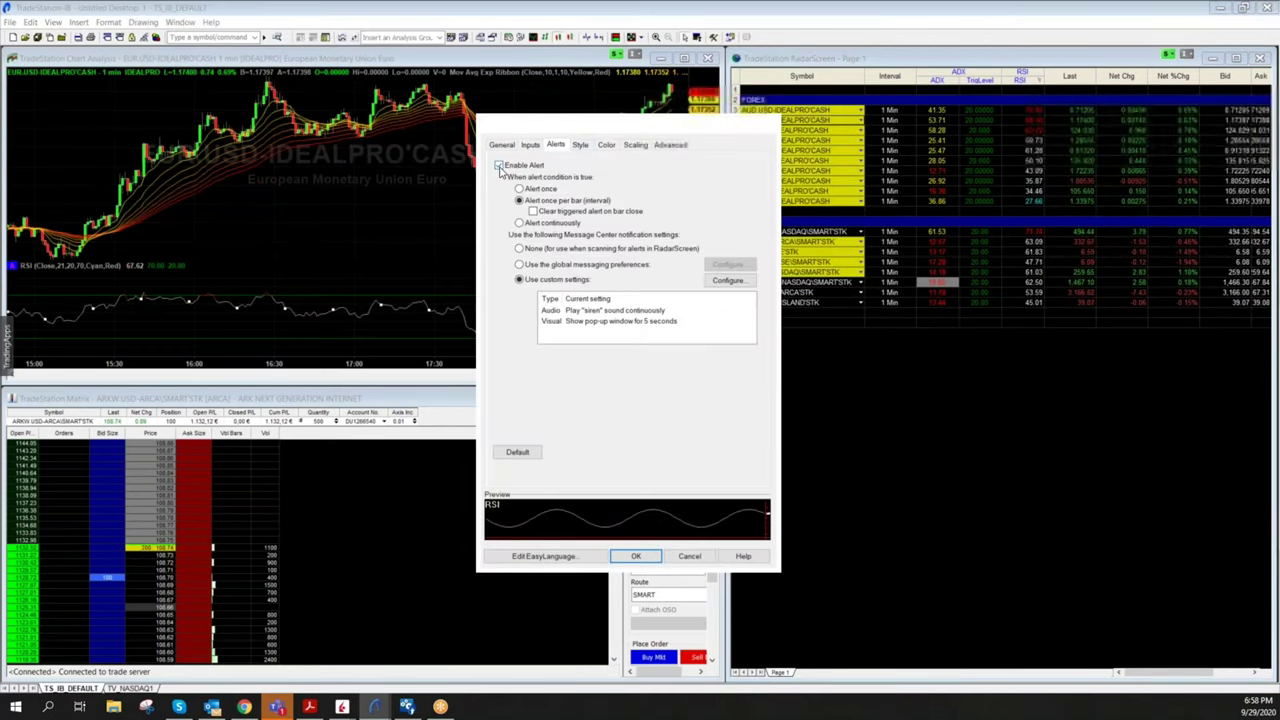
left_click(650, 555)
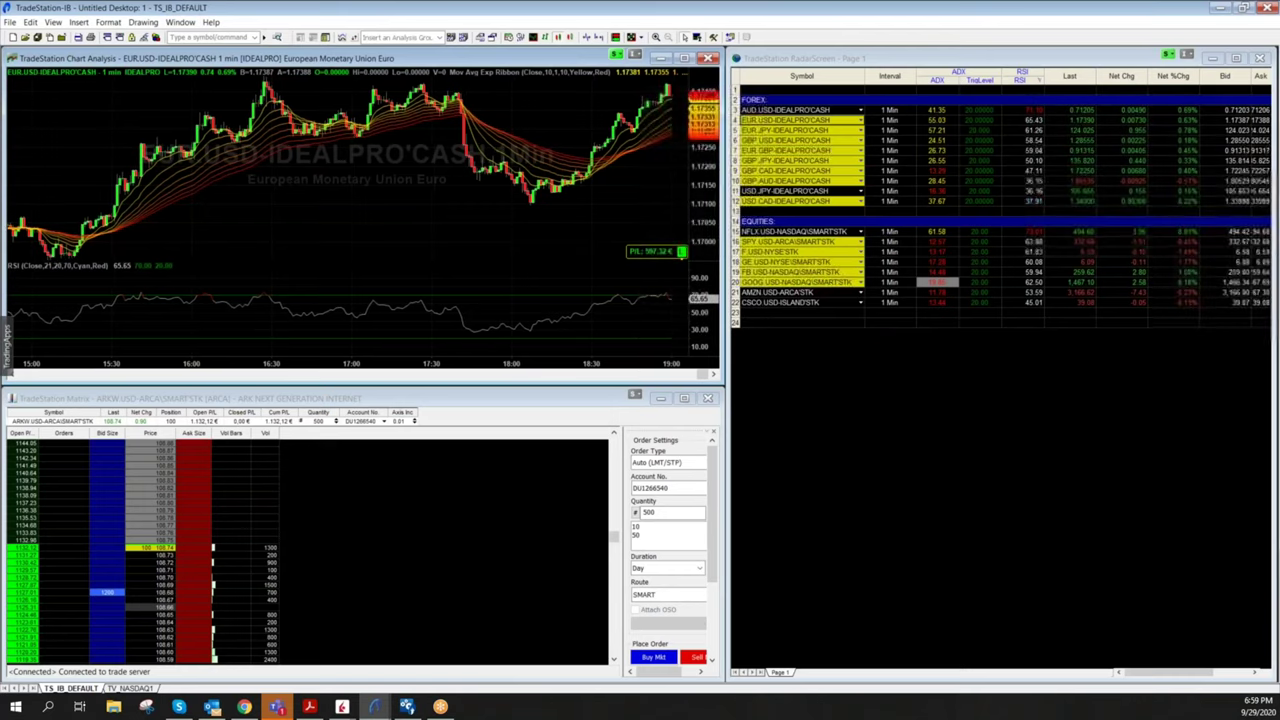
double_click(367, 58)
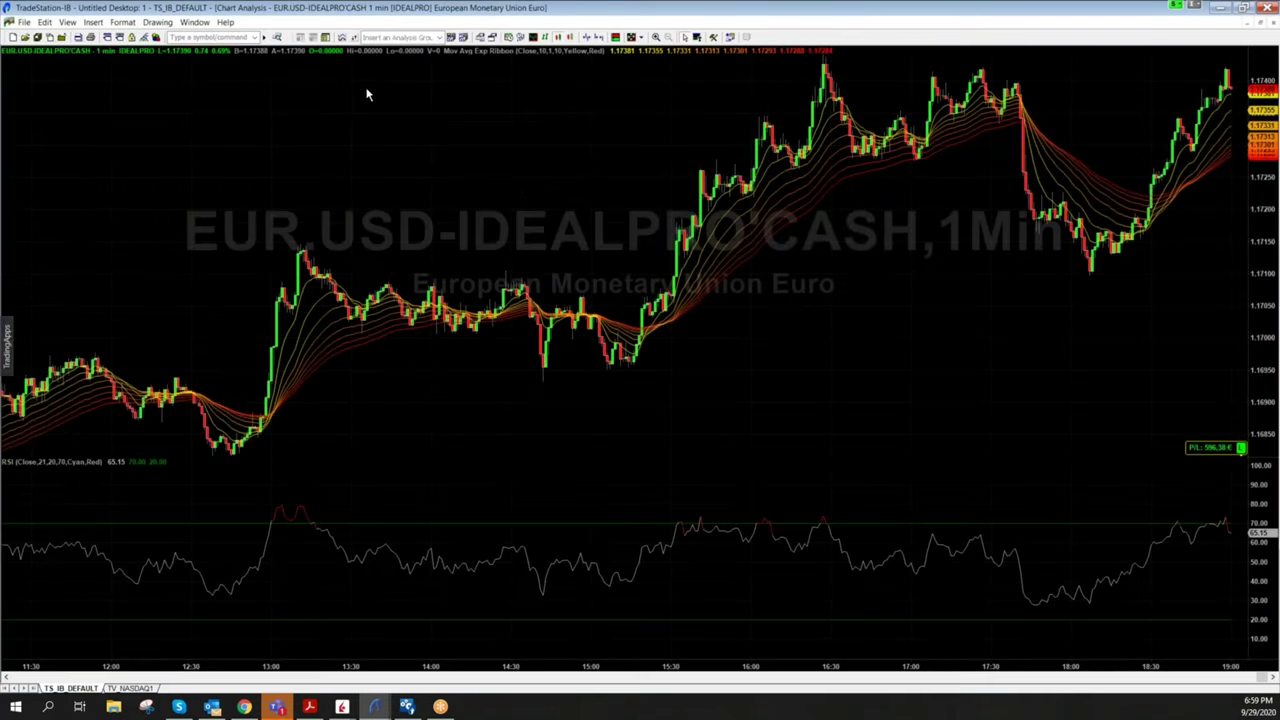
Insert the RSI LE and RSI SE strategies together into the EUR.USD chart, keeping their default inputs
right_click(290, 131)
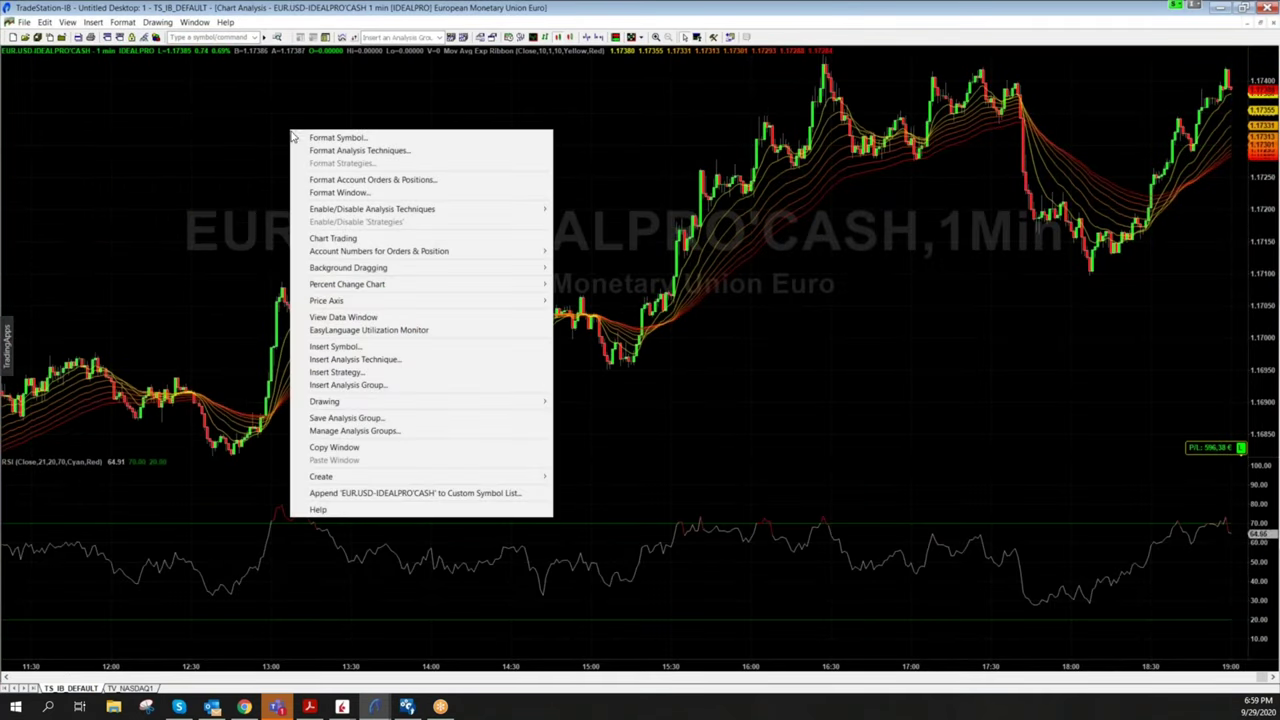
left_click(350, 373)
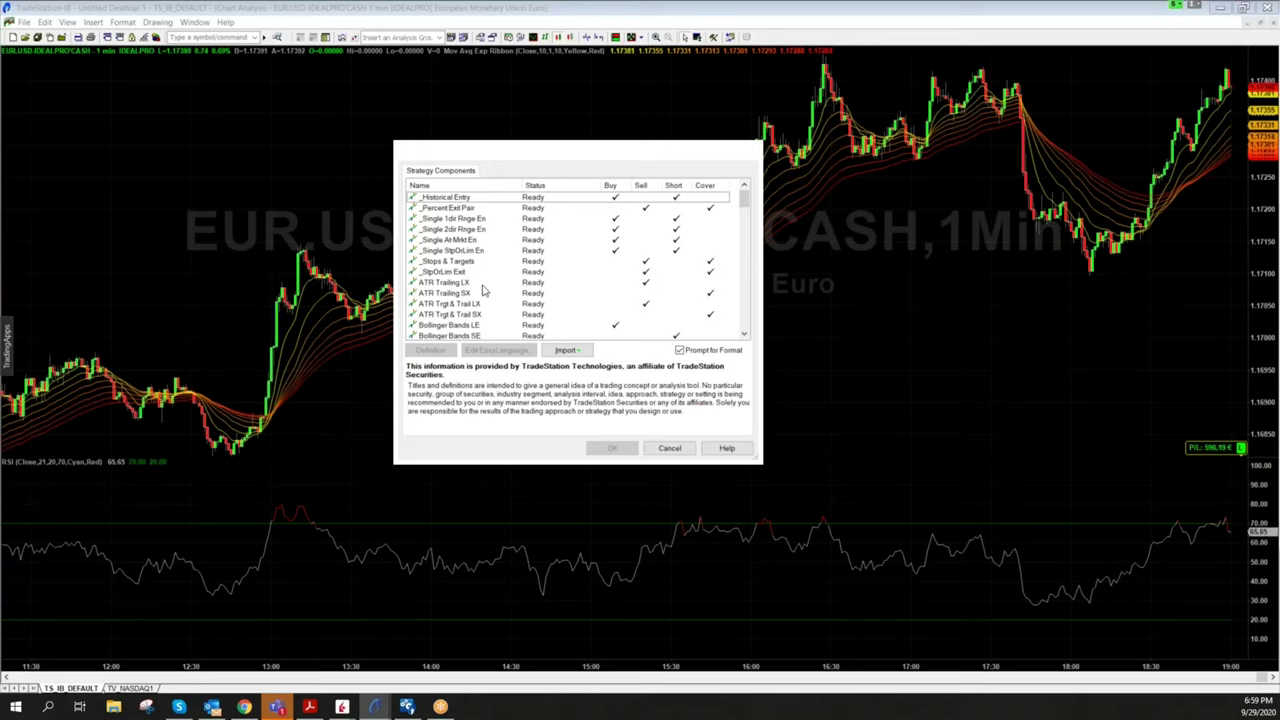
scroll(475, 308, "down", 15)
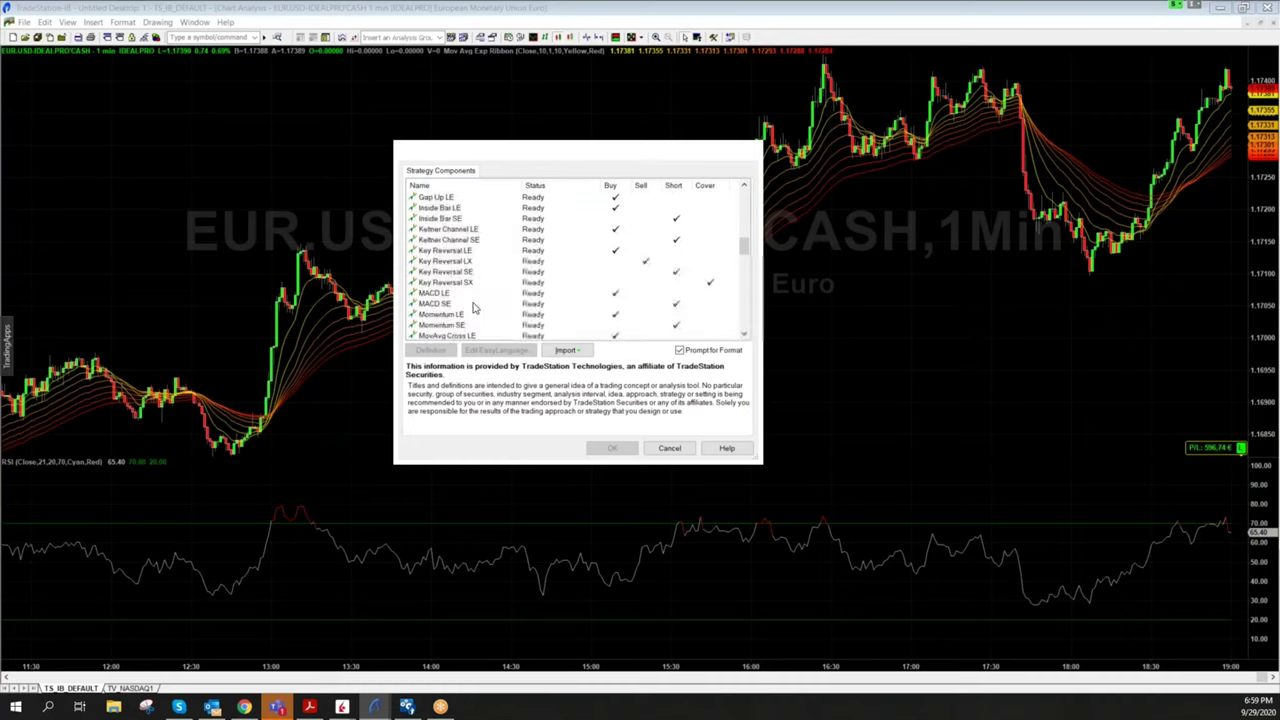
scroll(471, 311, "up", 12)
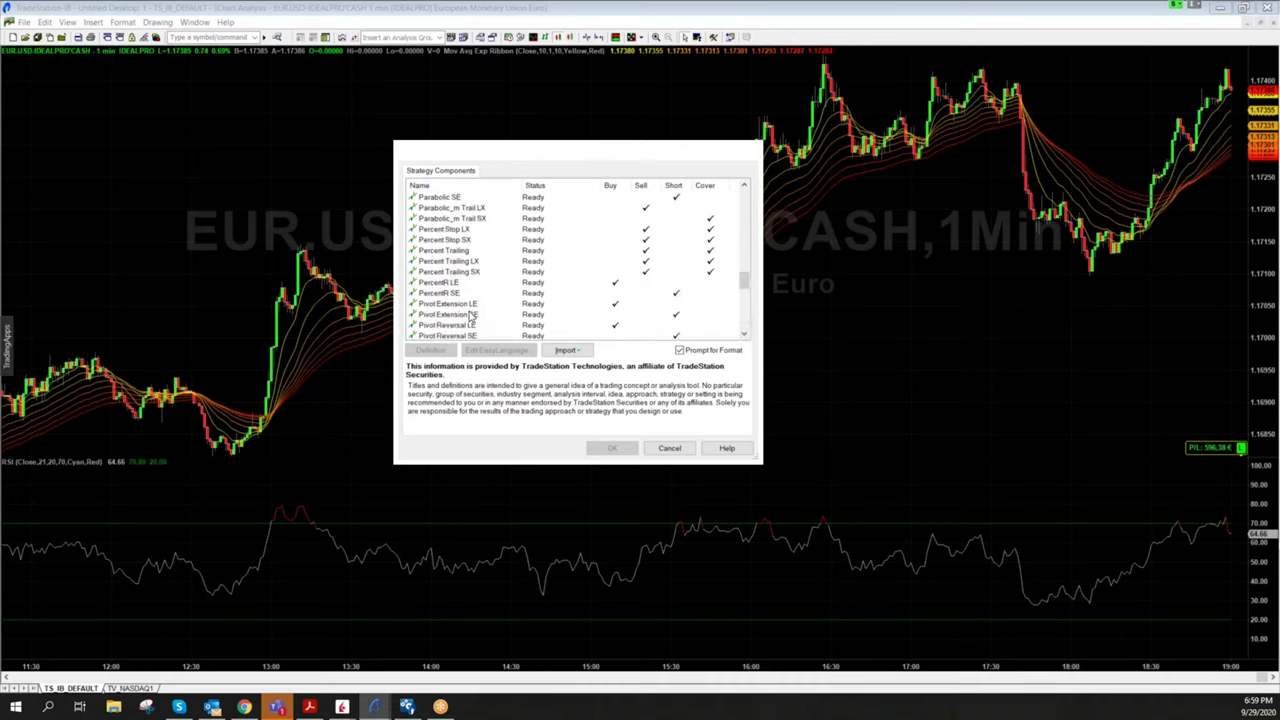
scroll(471, 316, "up", 5)
scroll(470, 316, "down", 8)
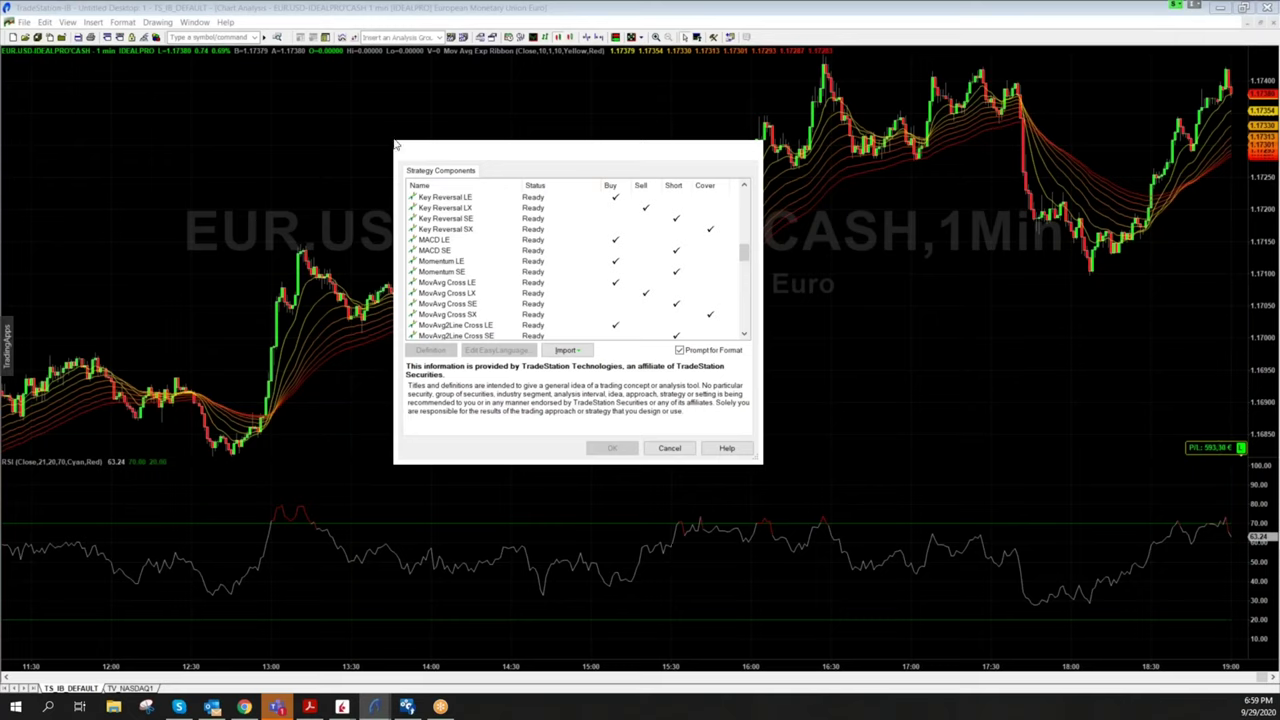
scroll(474, 253, "down", 10)
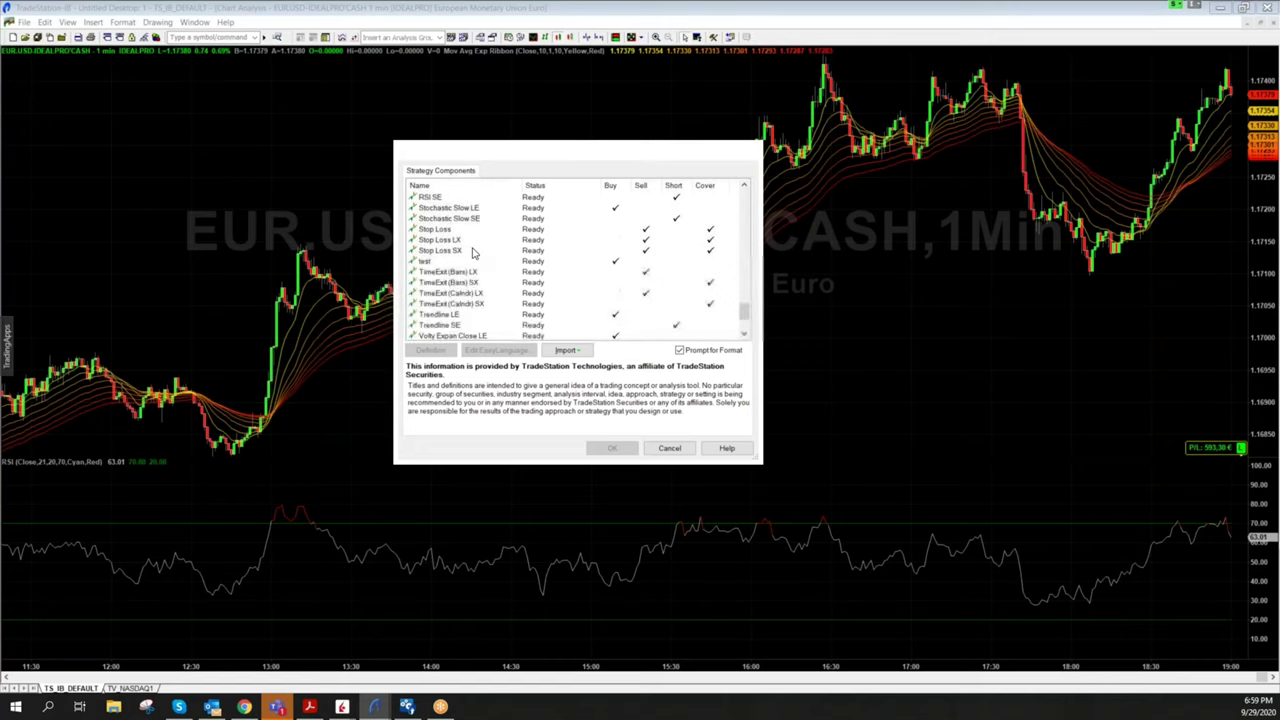
scroll(479, 283, "up", 5)
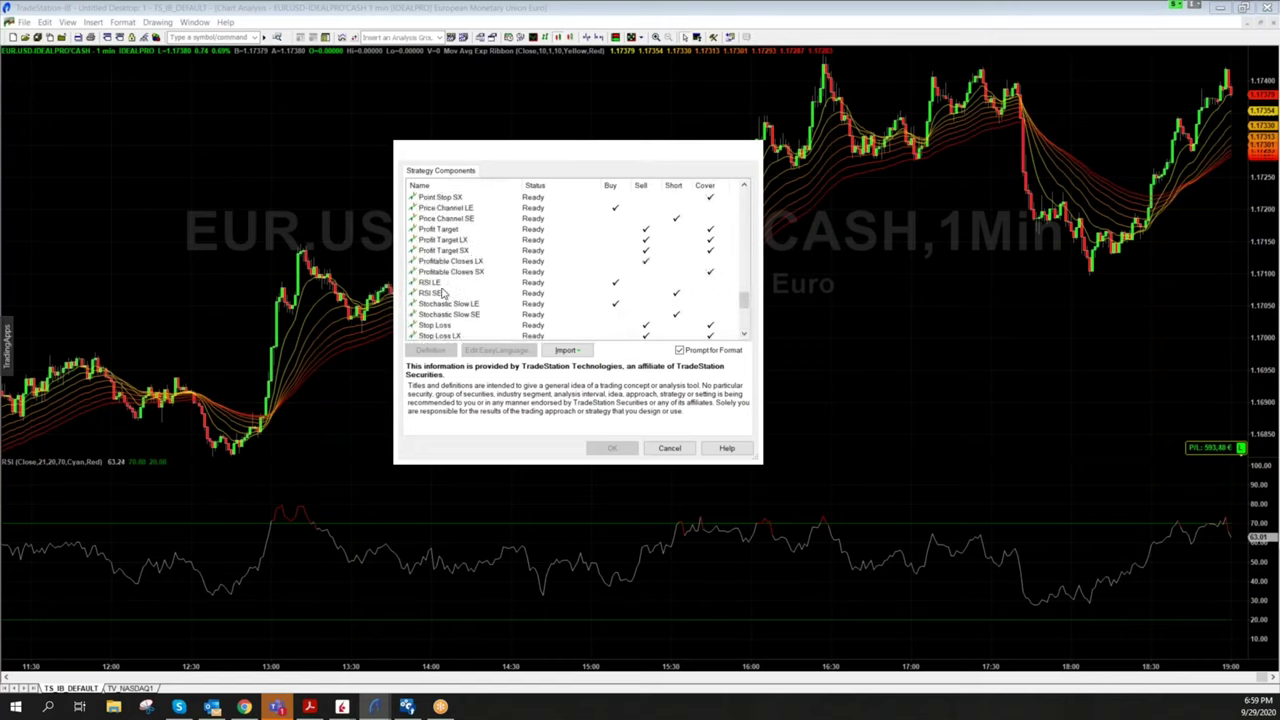
left_click(439, 284)
left_click(439, 292, "ctrl")
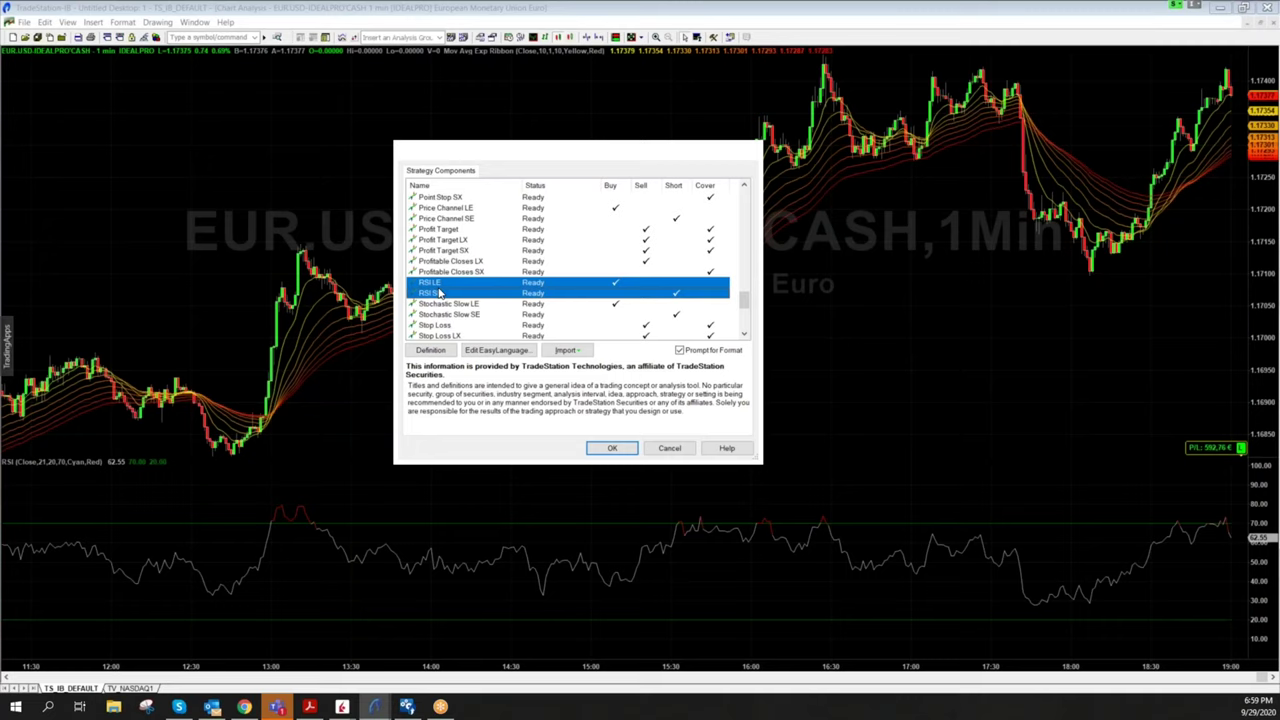
key("Return")
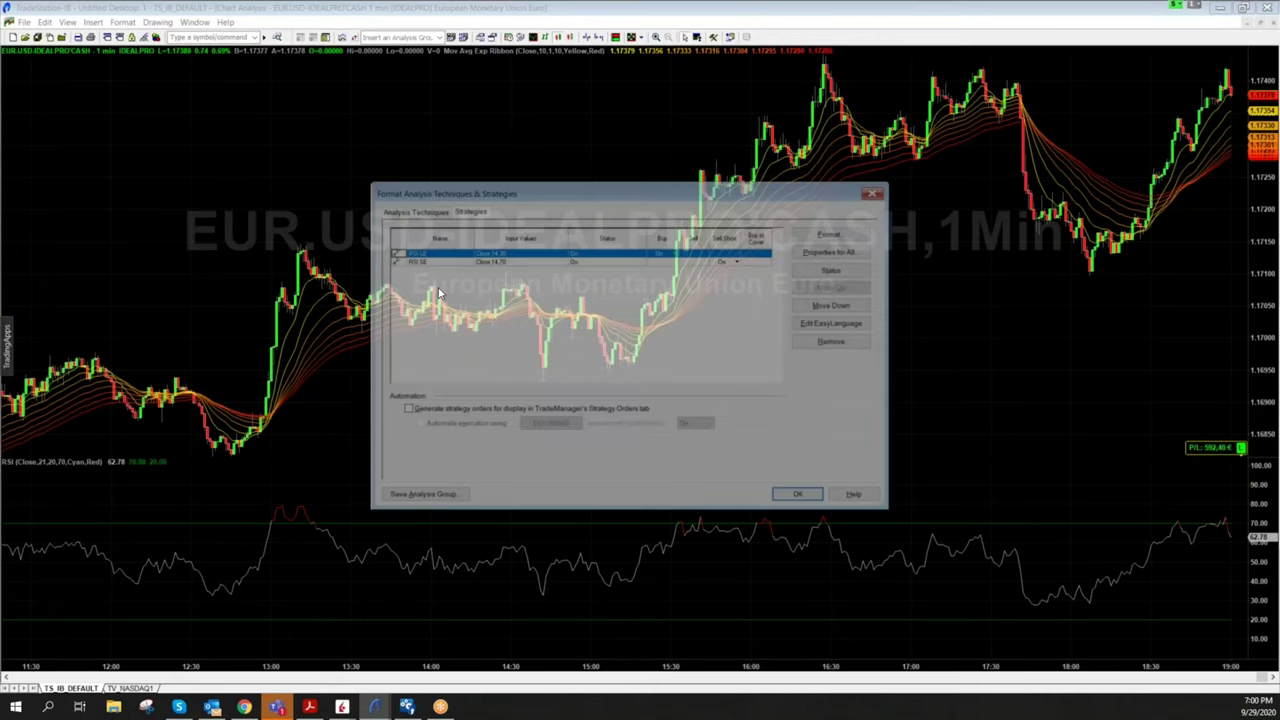
left_click(800, 497)
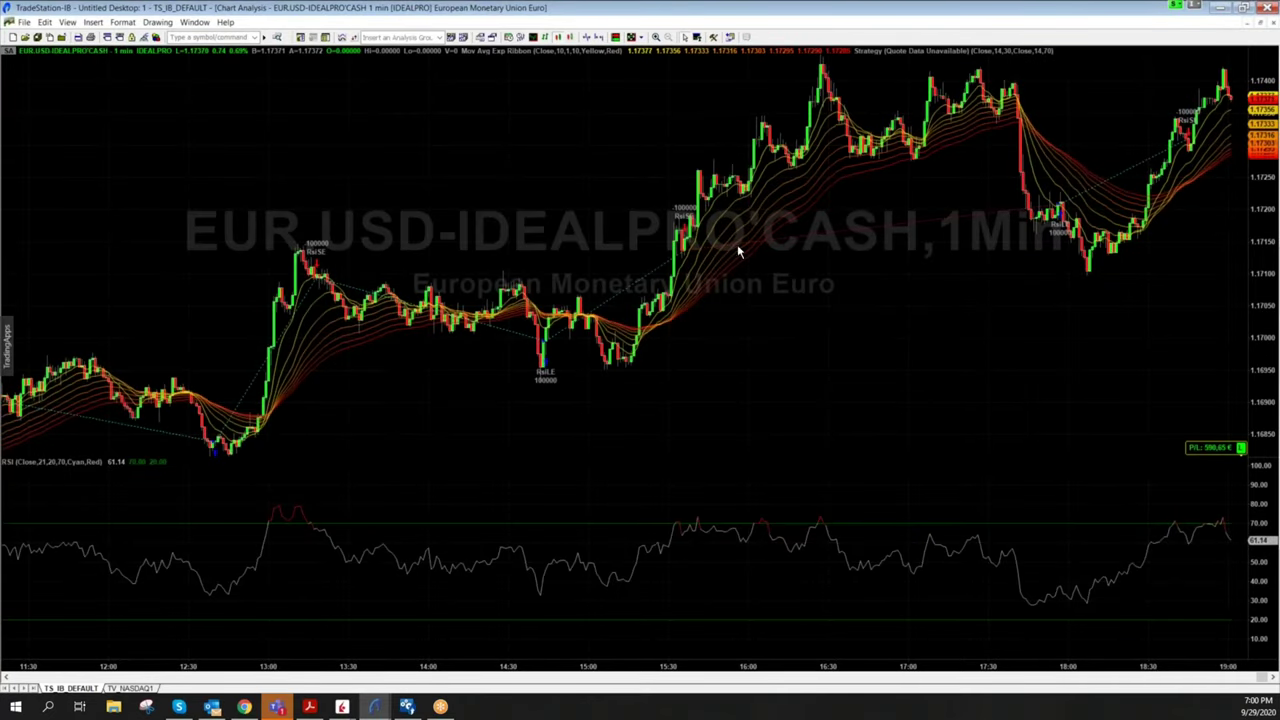
left_click(683, 426)
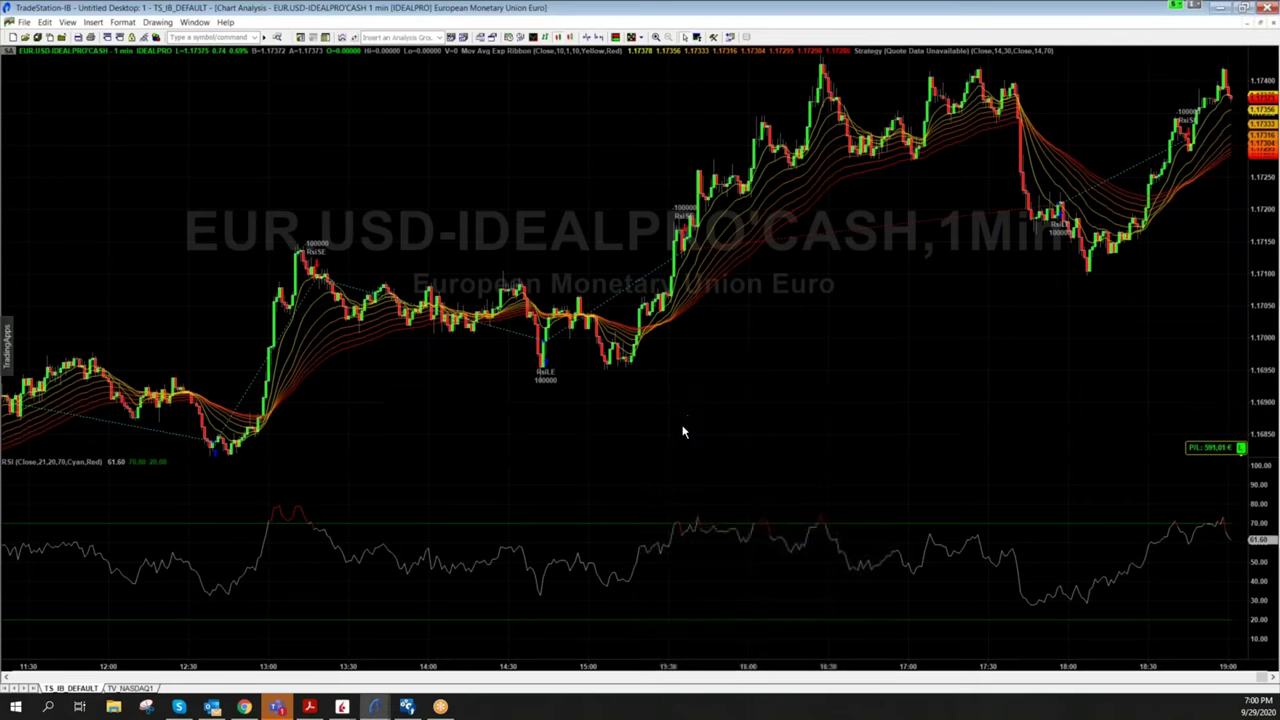
right_click(602, 300)
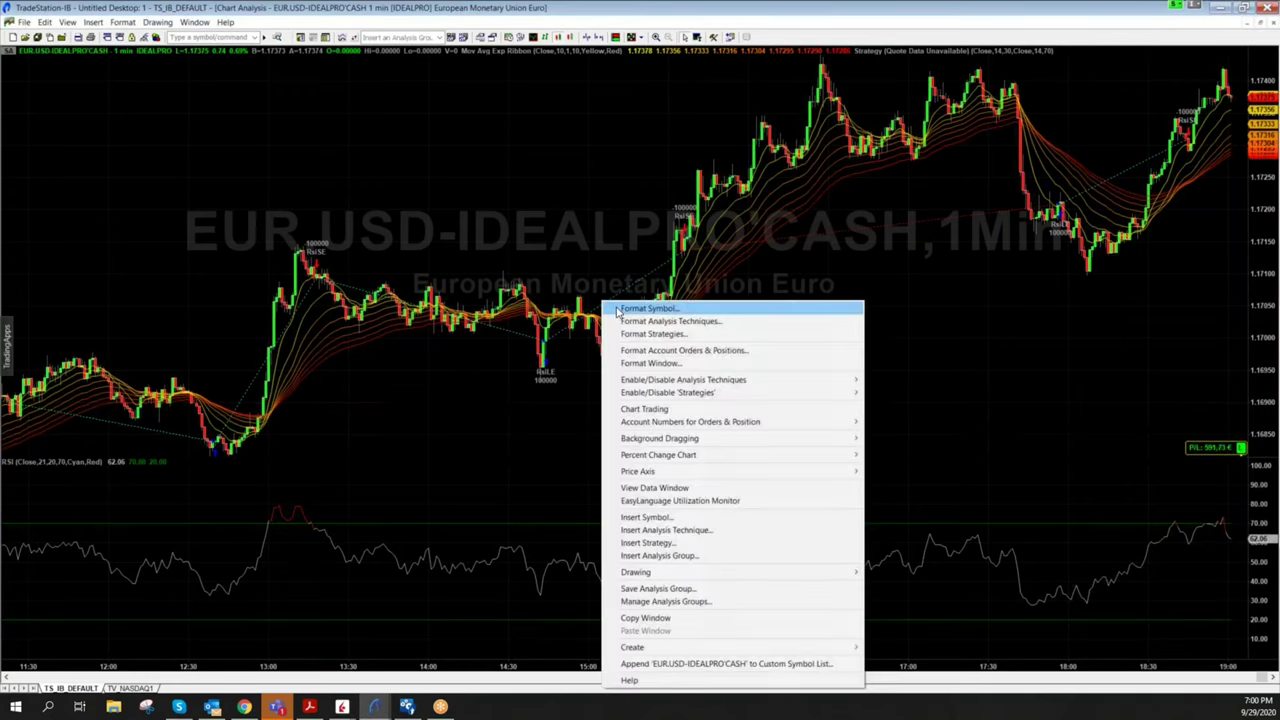
left_click(658, 332)
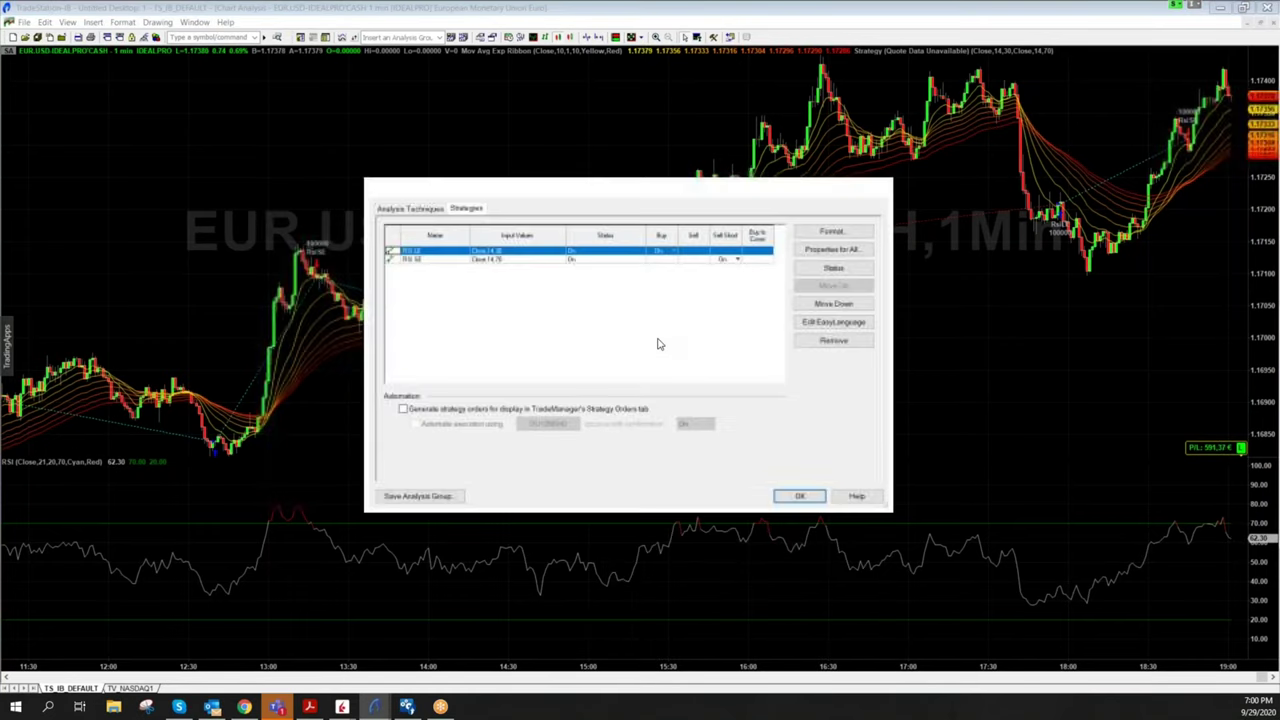
left_click(805, 497)
Set the RSI LE strategy's Length to 20 and OverSold level to 20
right_click(509, 148)
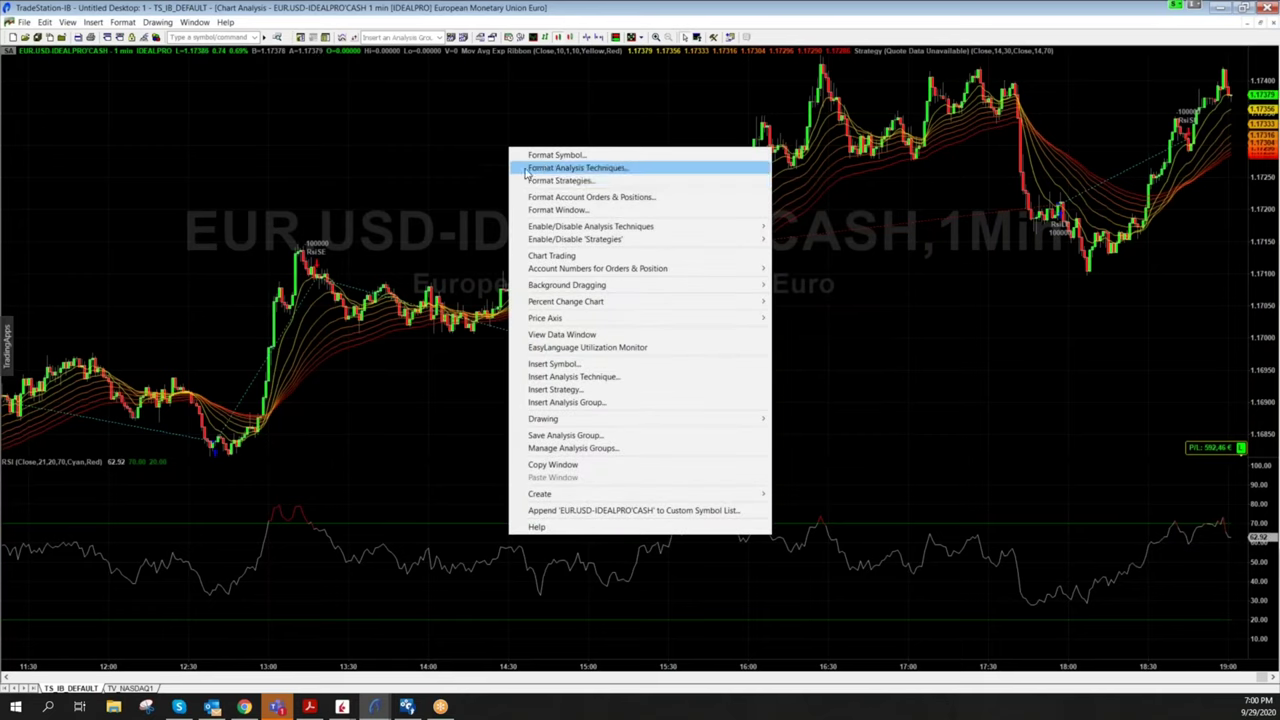
left_click(579, 182)
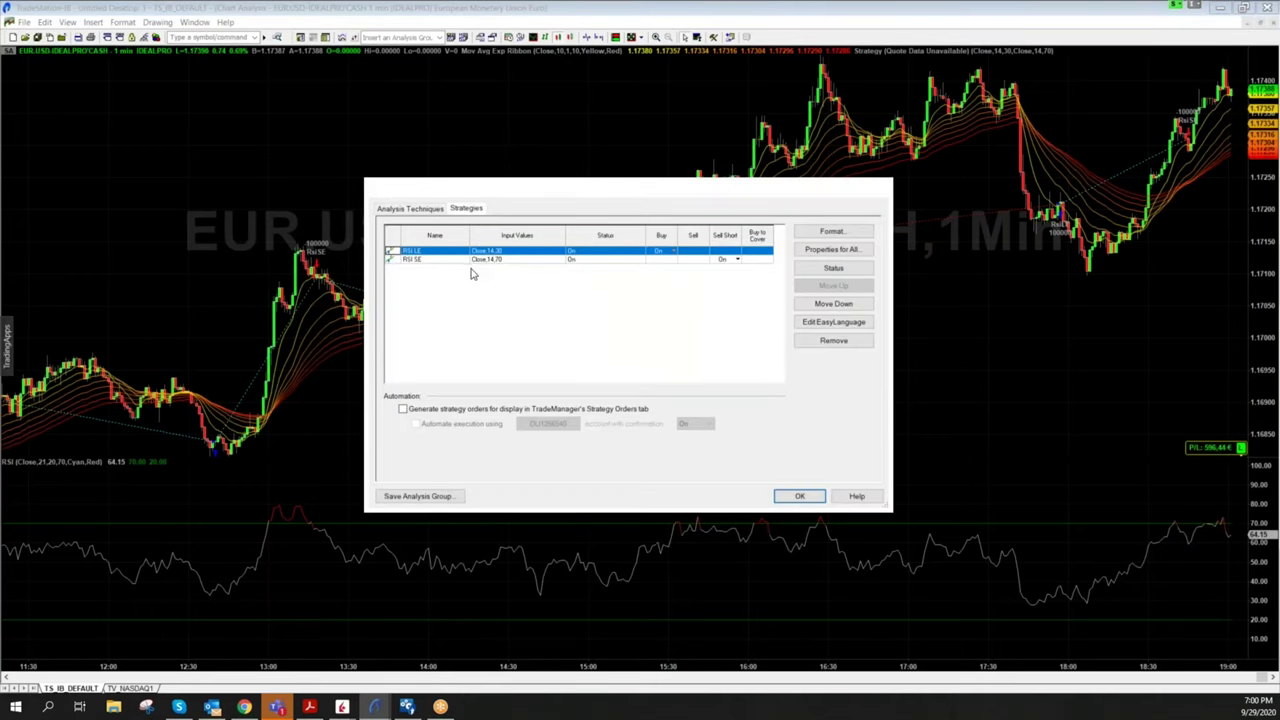
left_click(826, 233)
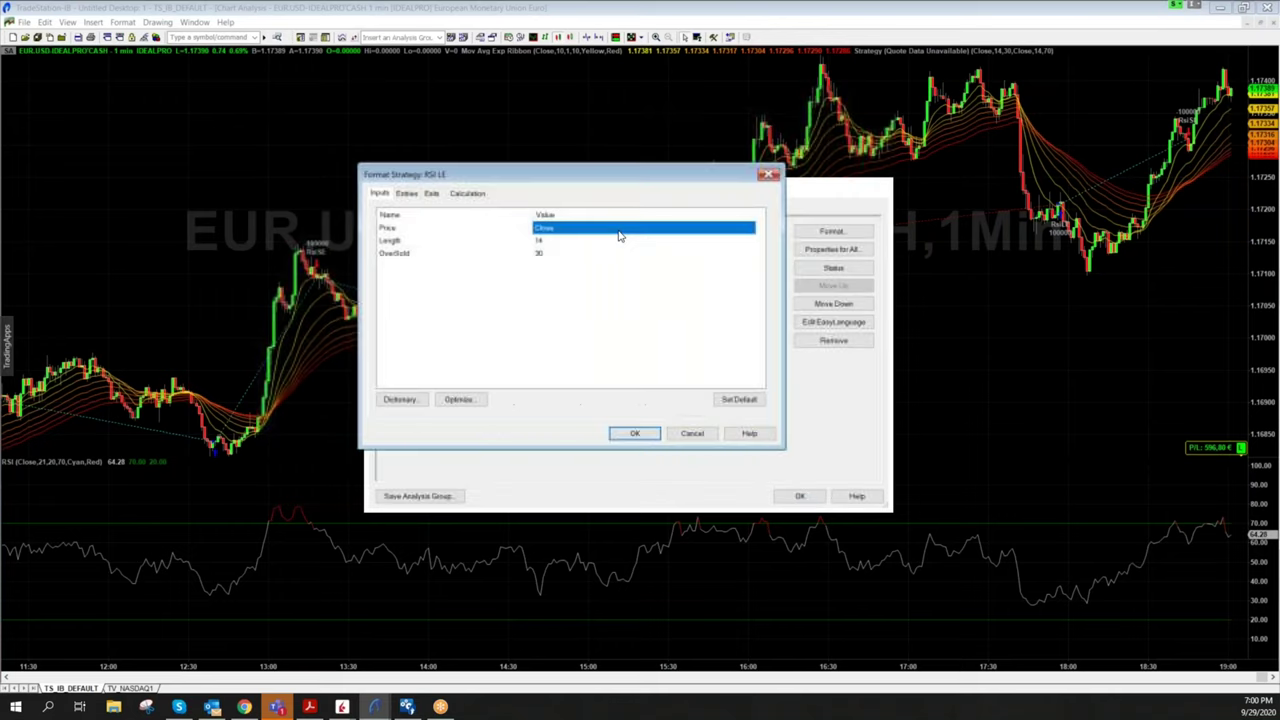
left_click(546, 259)
left_click(546, 243)
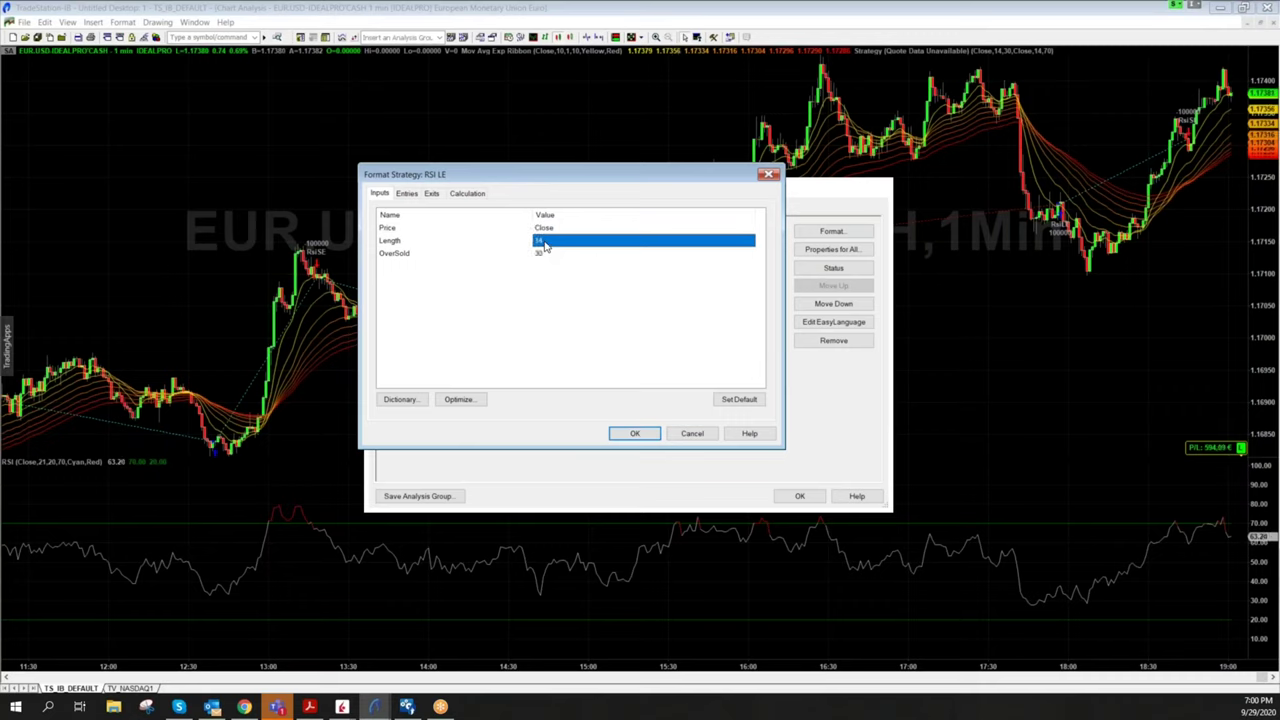
type("20")
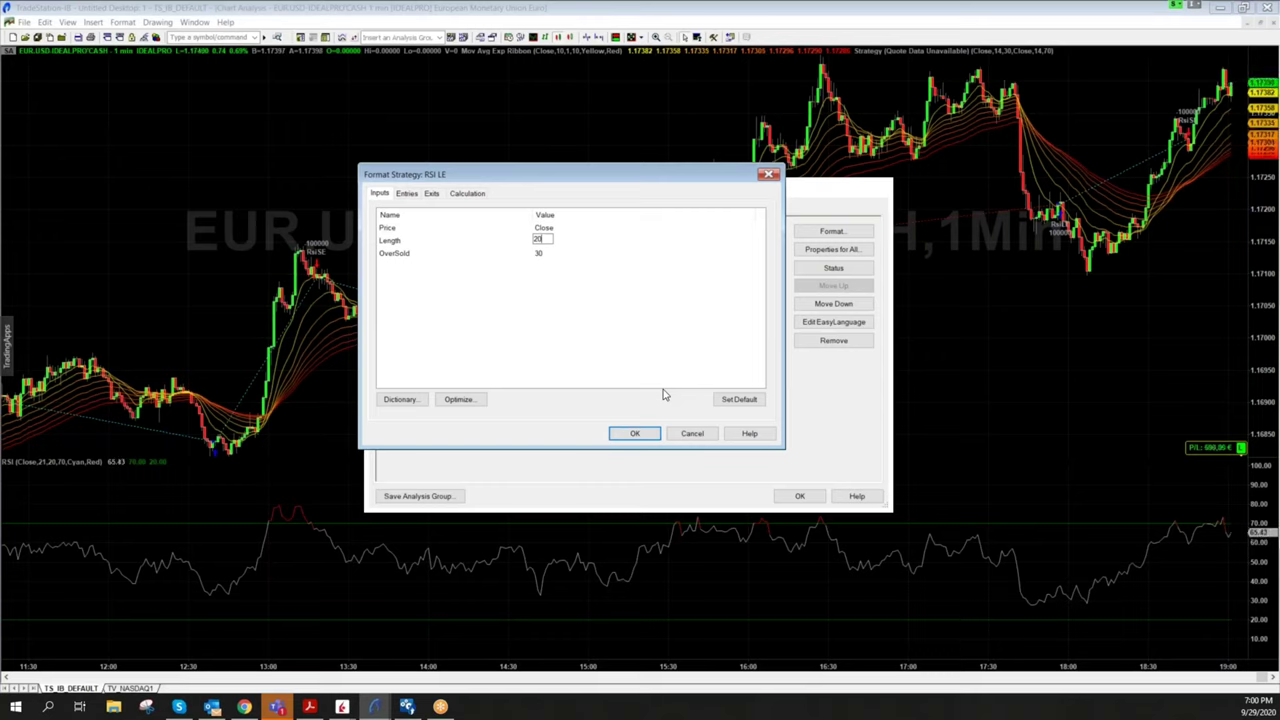
left_click(539, 255)
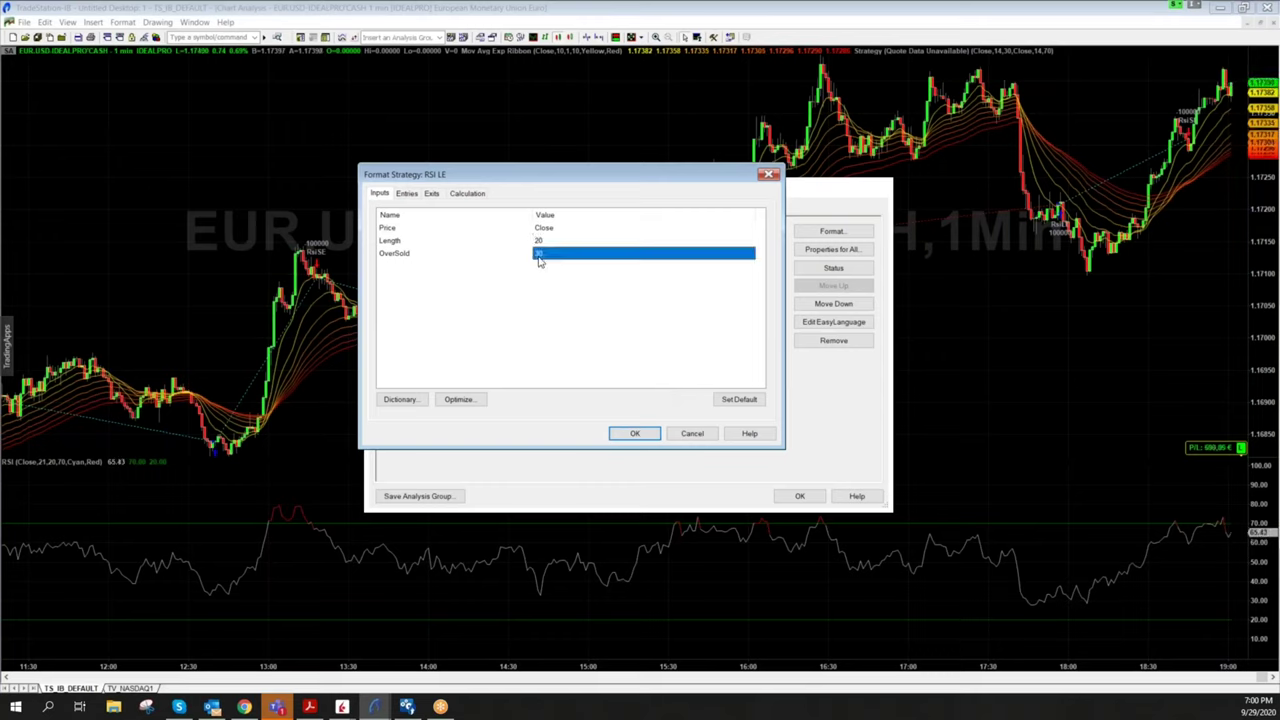
type("20")
left_click(637, 433)
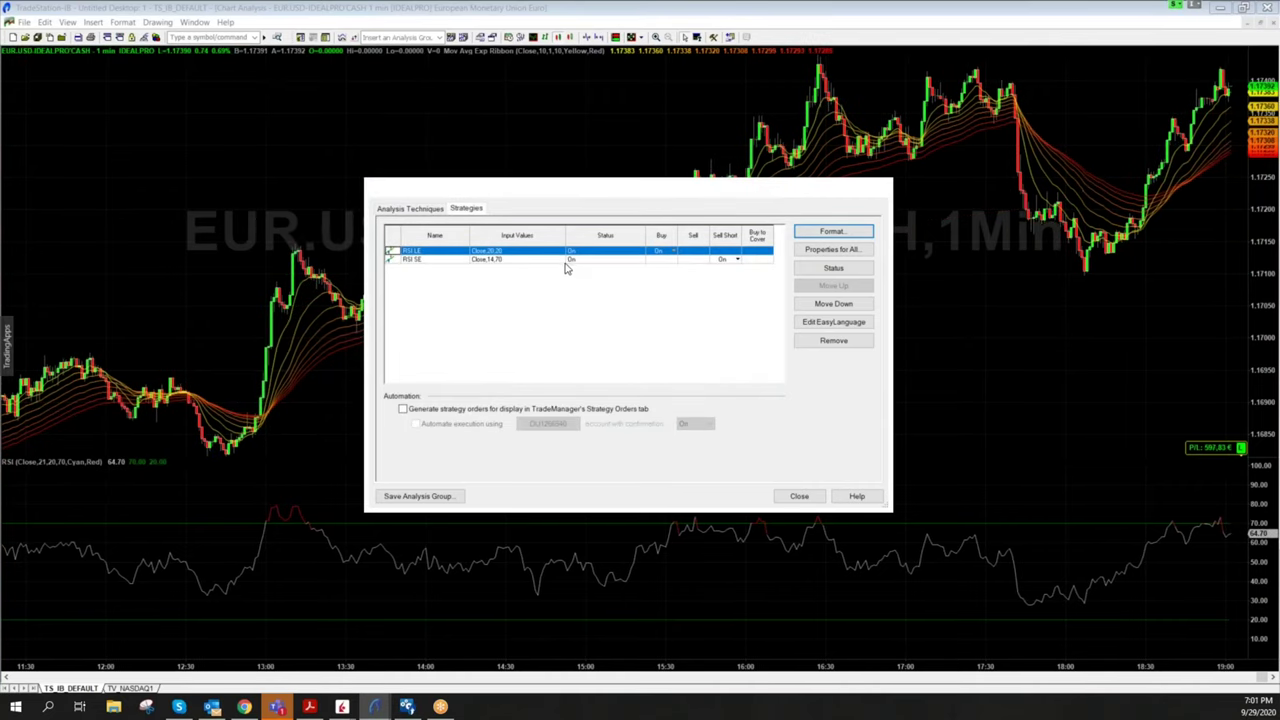
Set the RSI SE strategy's Length to 20 and OverBought level to 80, and return to the chart
left_click(472, 260)
left_click(833, 231)
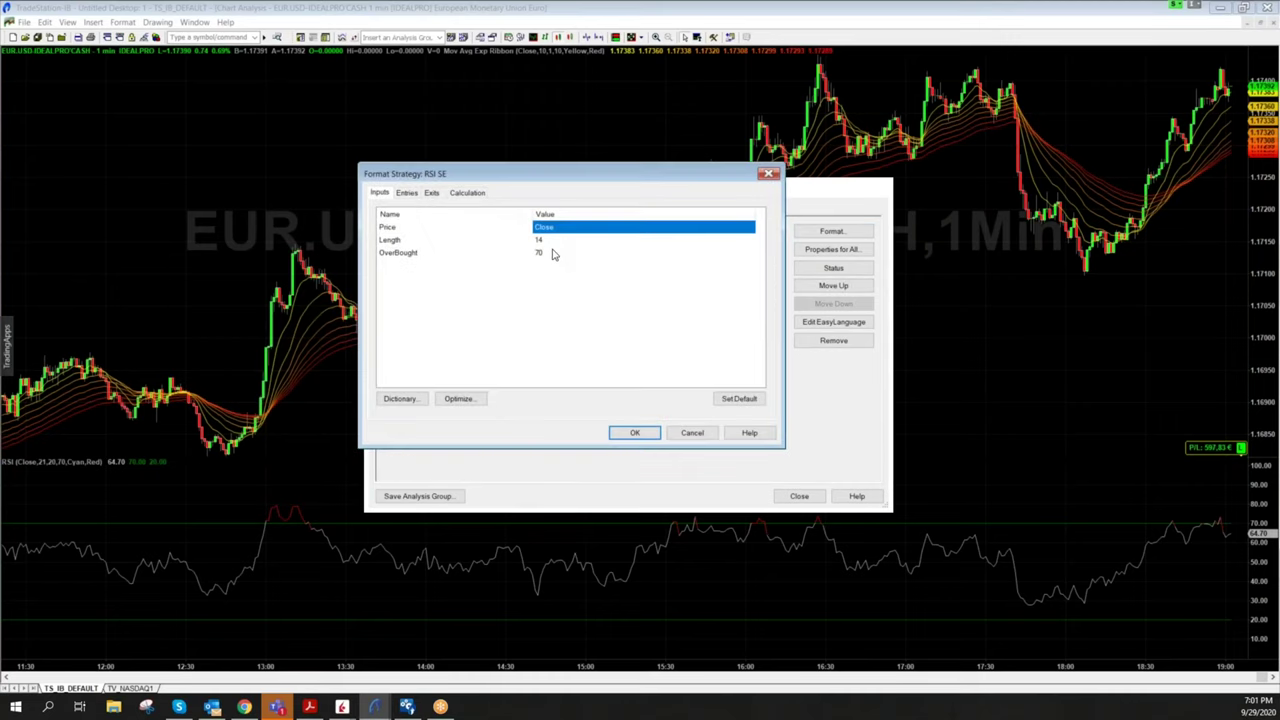
left_click(553, 254)
left_click(548, 242)
type("20")
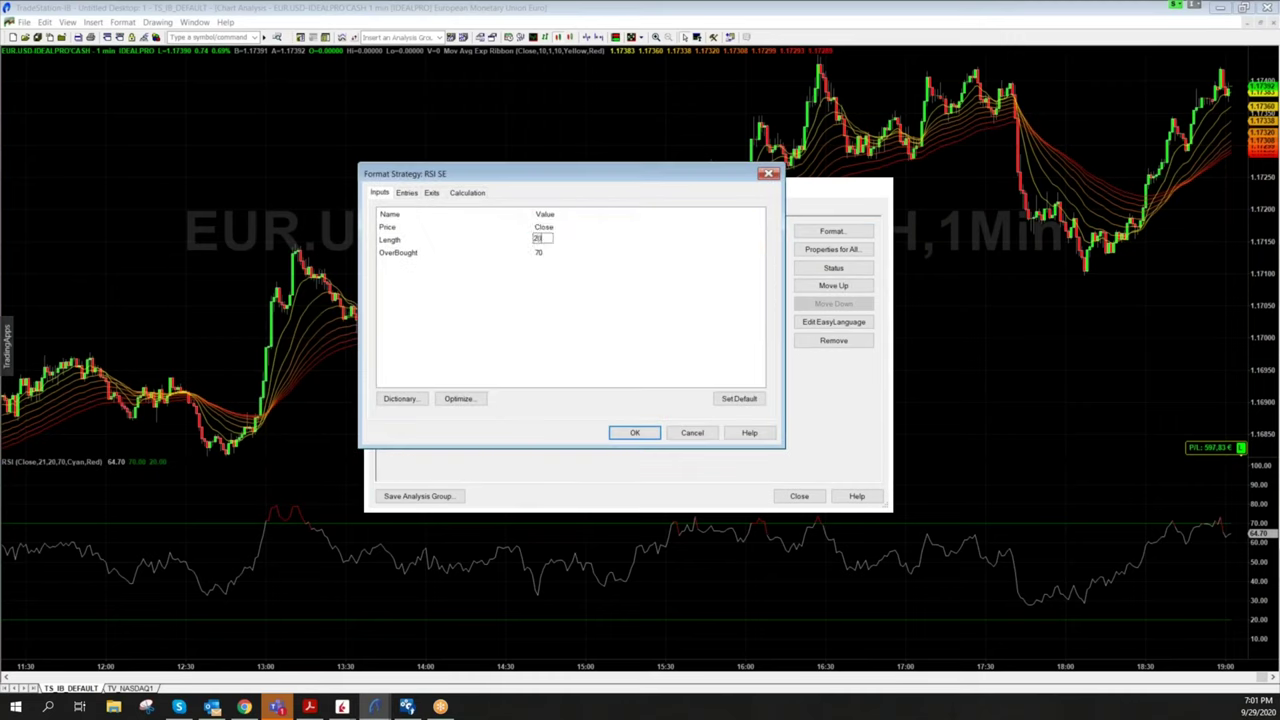
left_click(549, 257)
type("80")
left_click(643, 433)
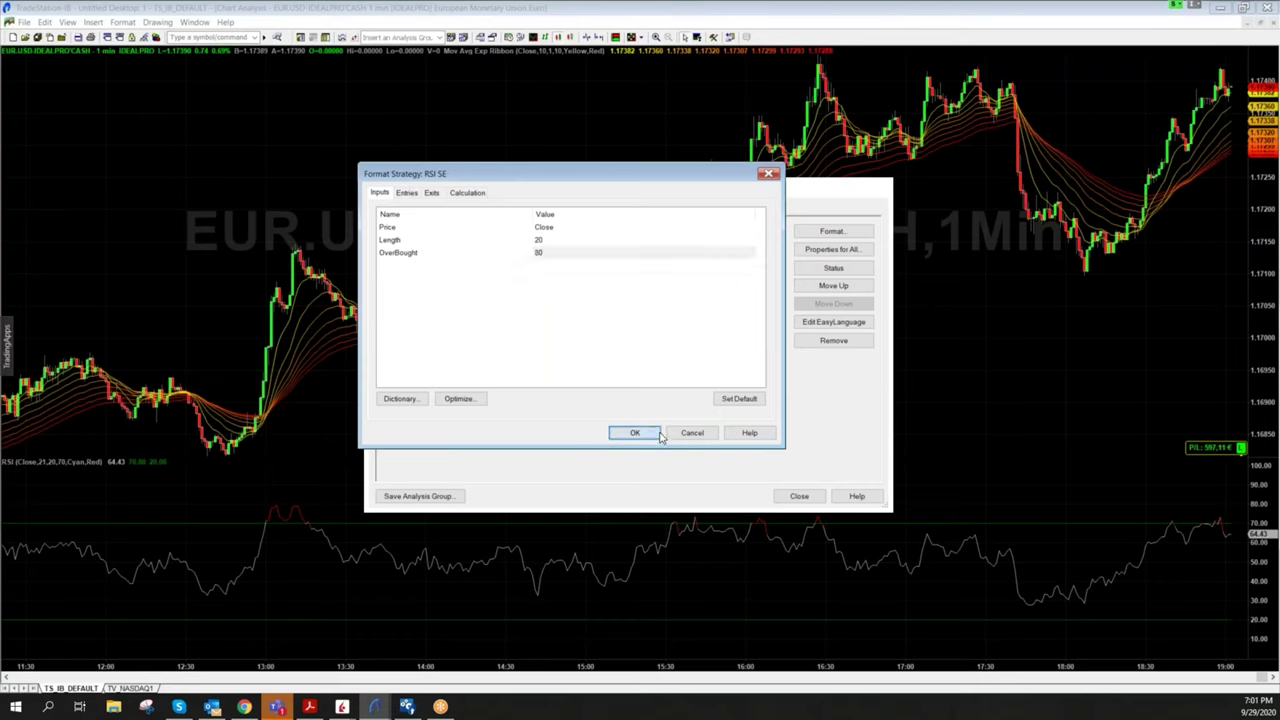
left_click(658, 436)
left_click(799, 496)
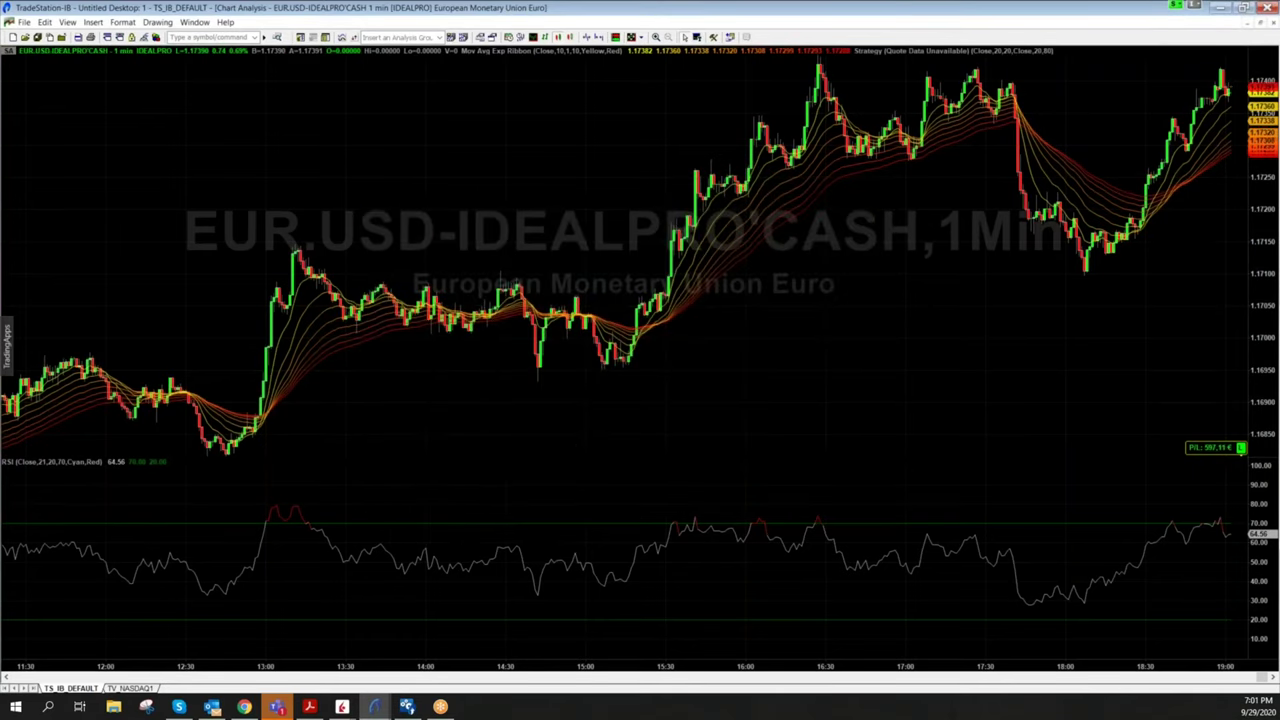
Compress the chart's bar spacing to show more price history and inspect the bar data at the RSI SE entry
left_click(587, 38)
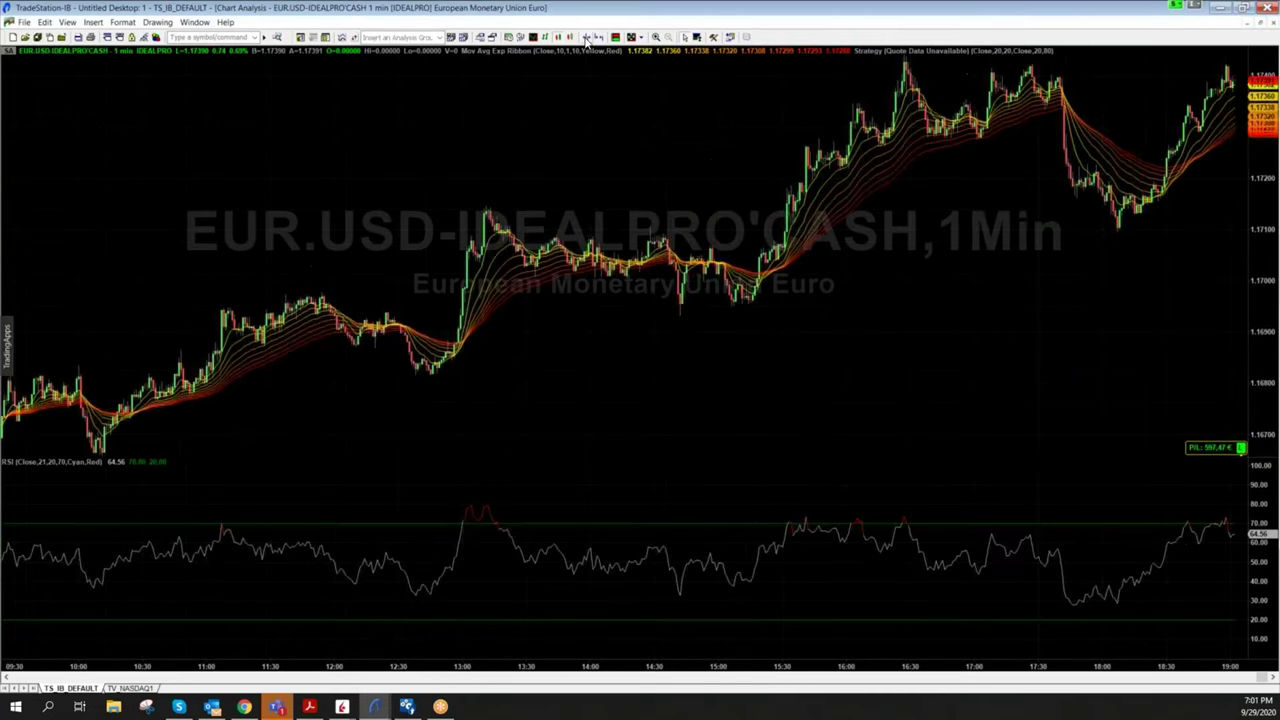
left_click(587, 38)
left_click(587, 38)
left_click(588, 39)
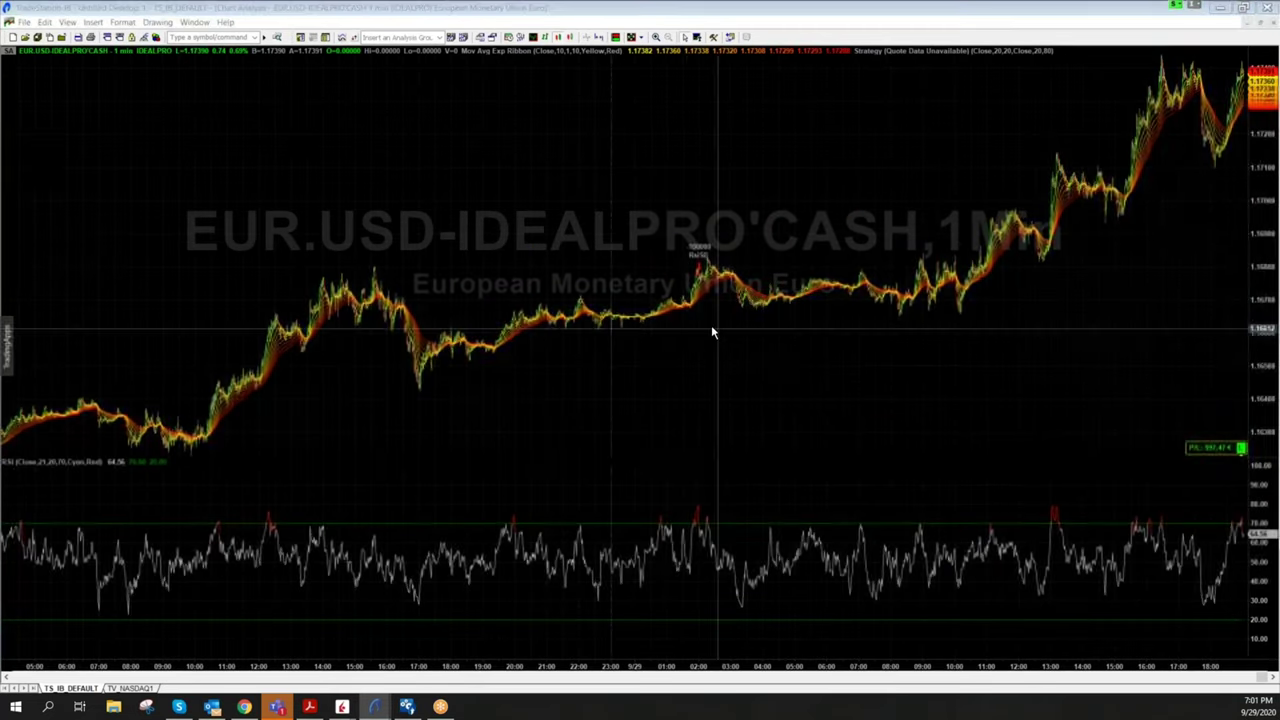
mouse_move(708, 414)
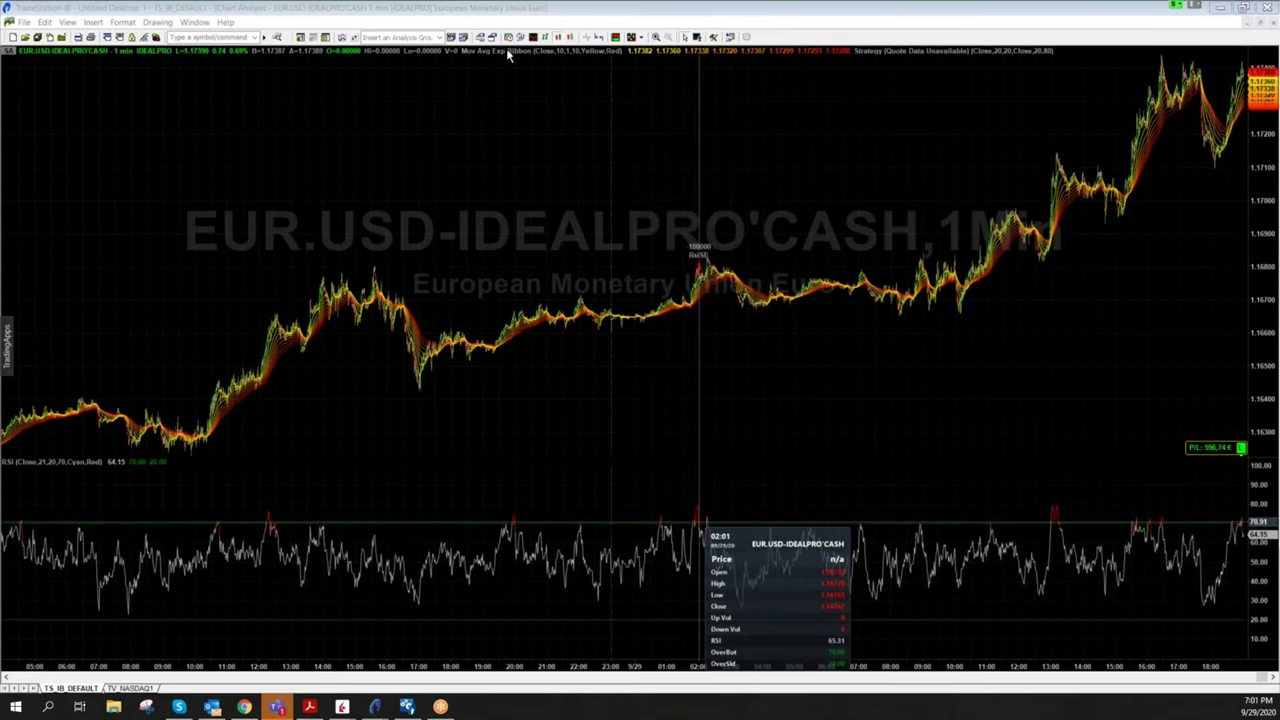
Match the chart's RSI indicator to the strategies with Length 20 and OverBought 80, and check the bar at the RSI SE entry
right_click(580, 543)
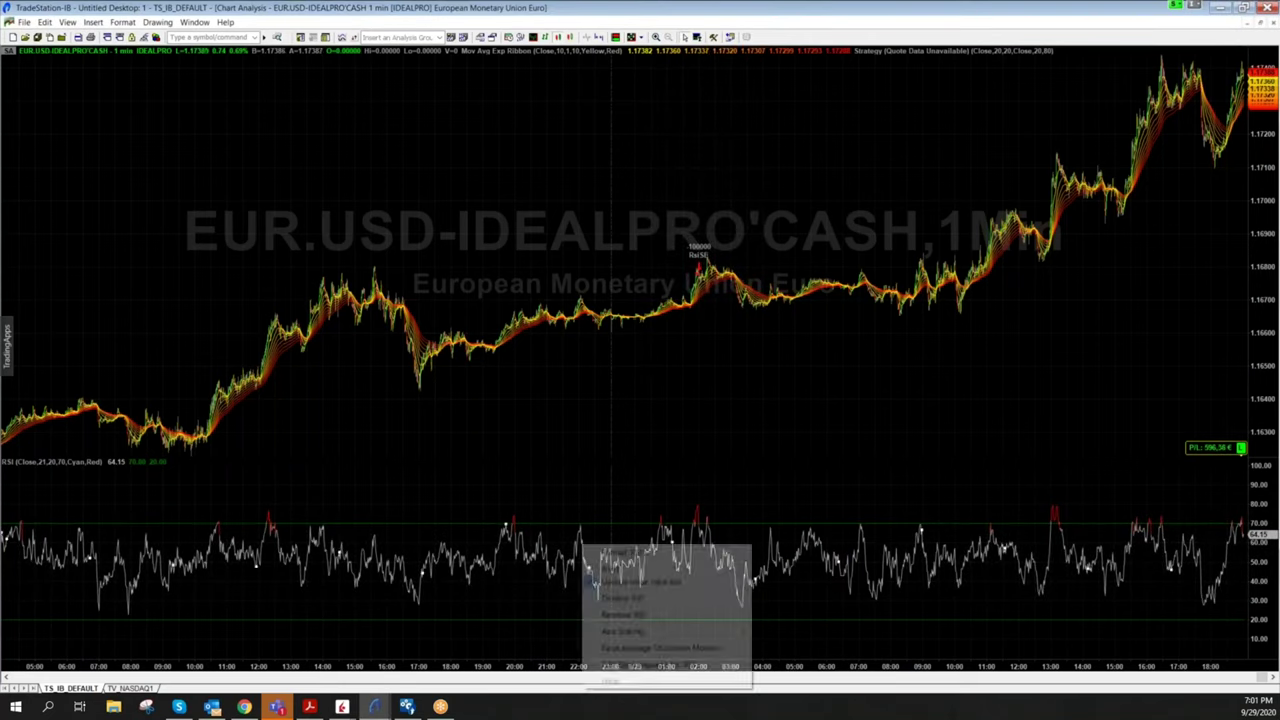
left_click(620, 551)
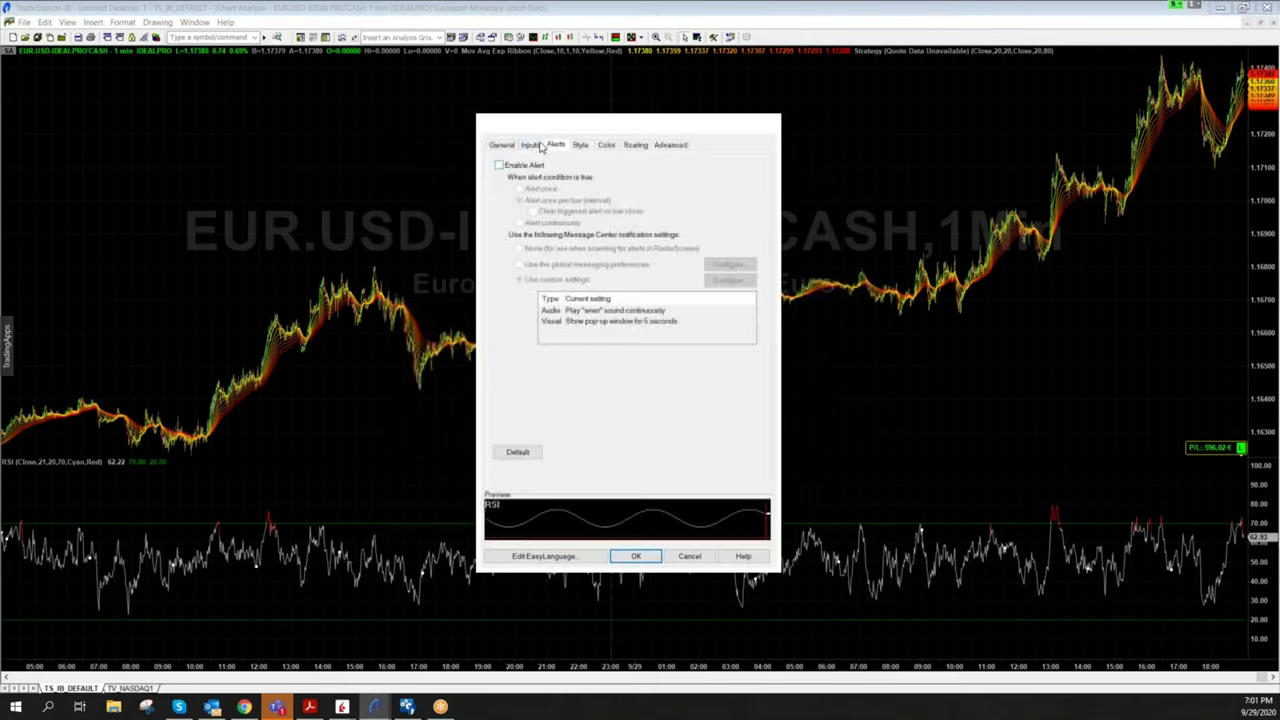
left_click(530, 144)
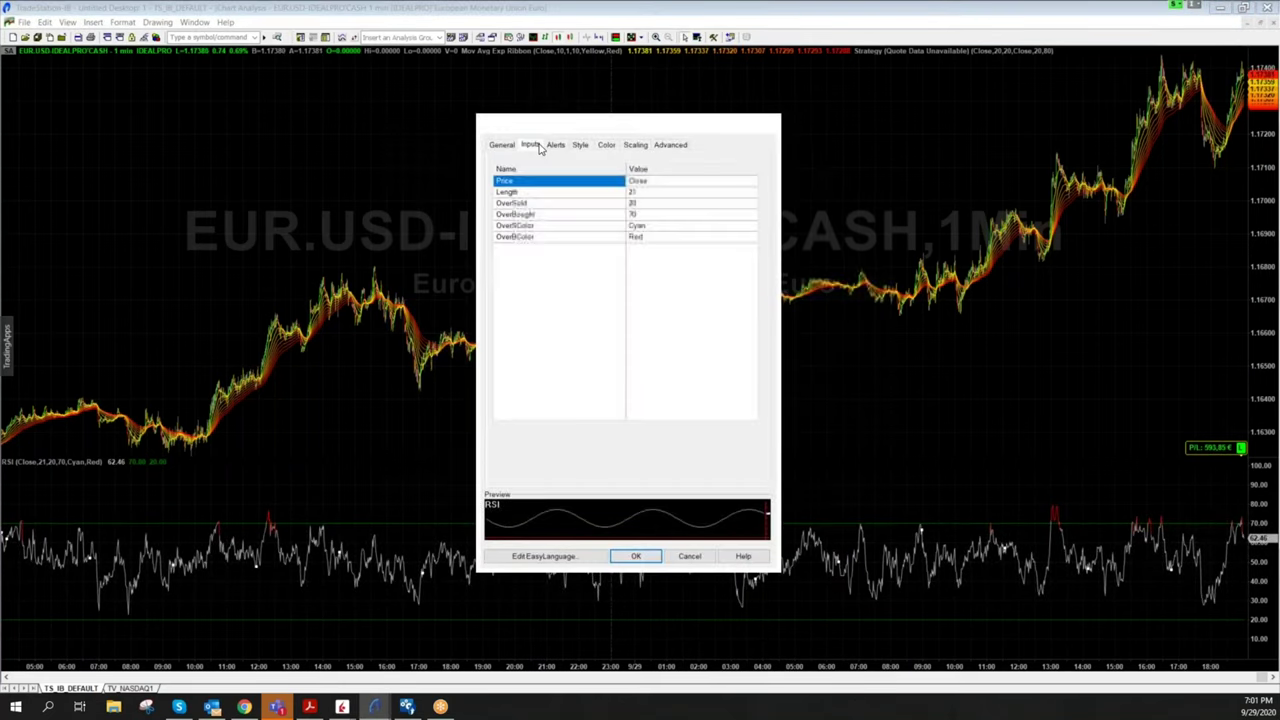
left_click(644, 194)
left_click(644, 191)
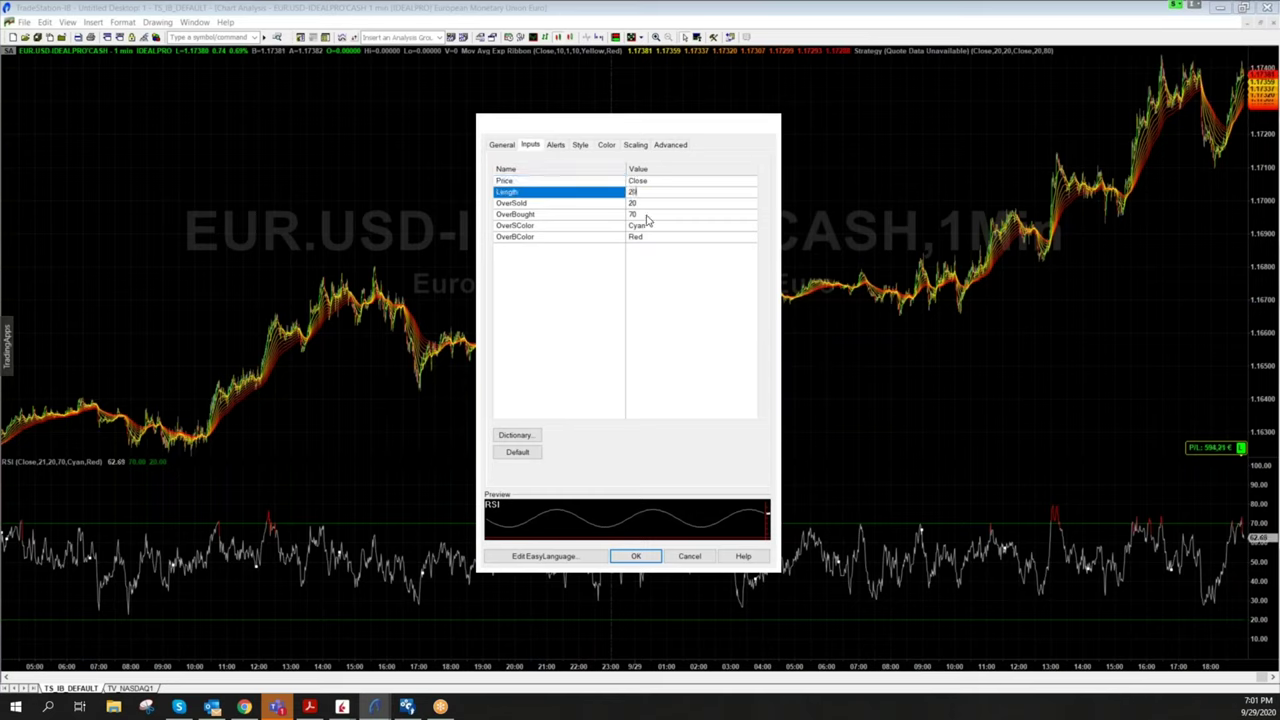
left_click(647, 214)
double_click(634, 214)
type("8")
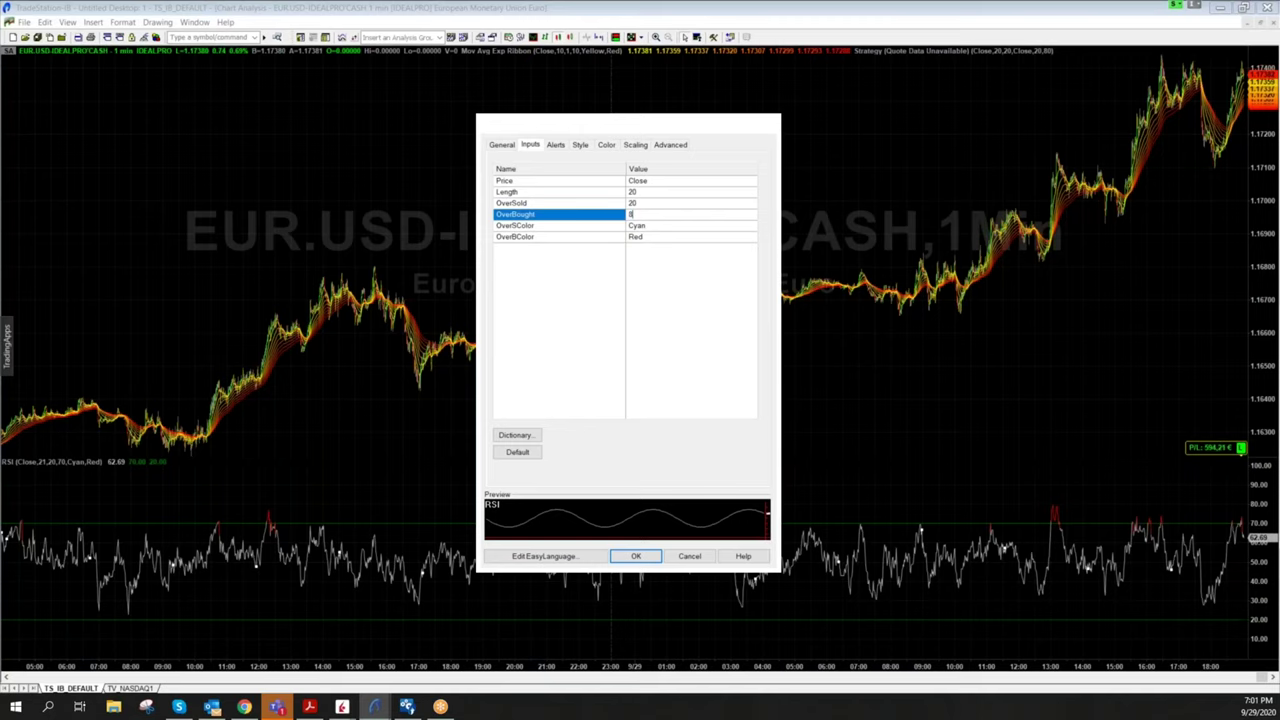
type("0")
left_click(632, 556)
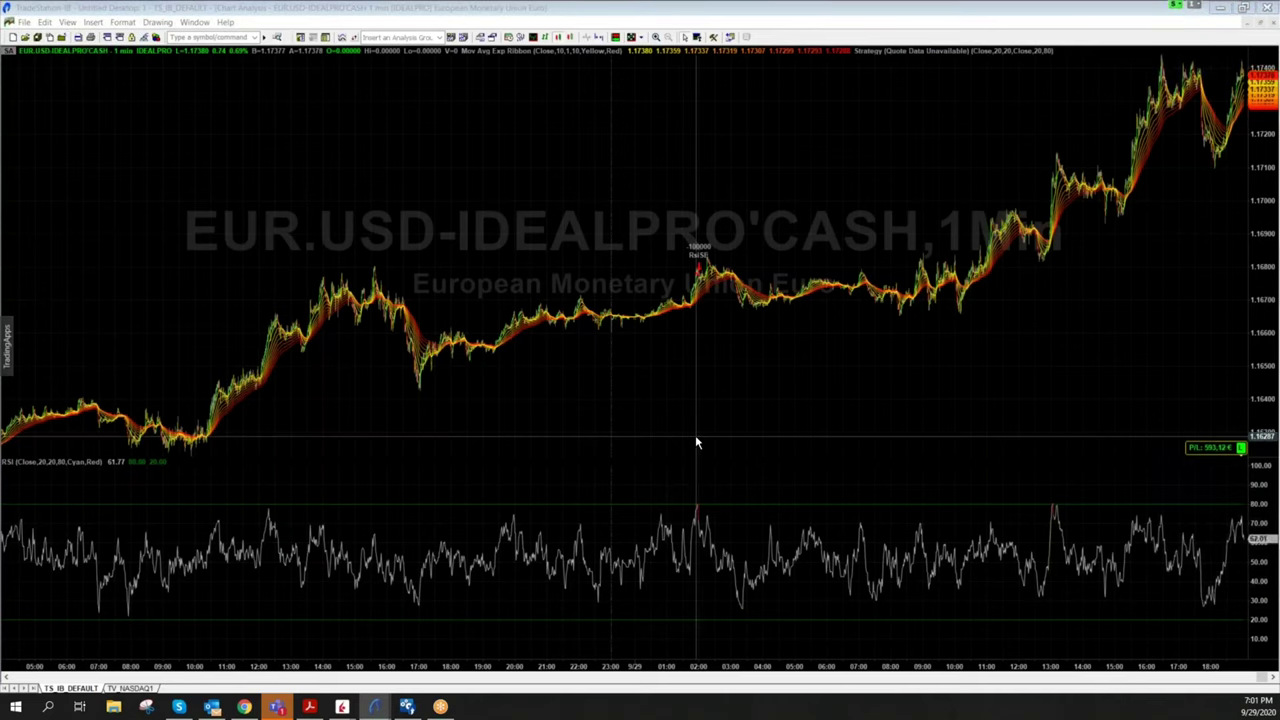
mouse_move(697, 442)
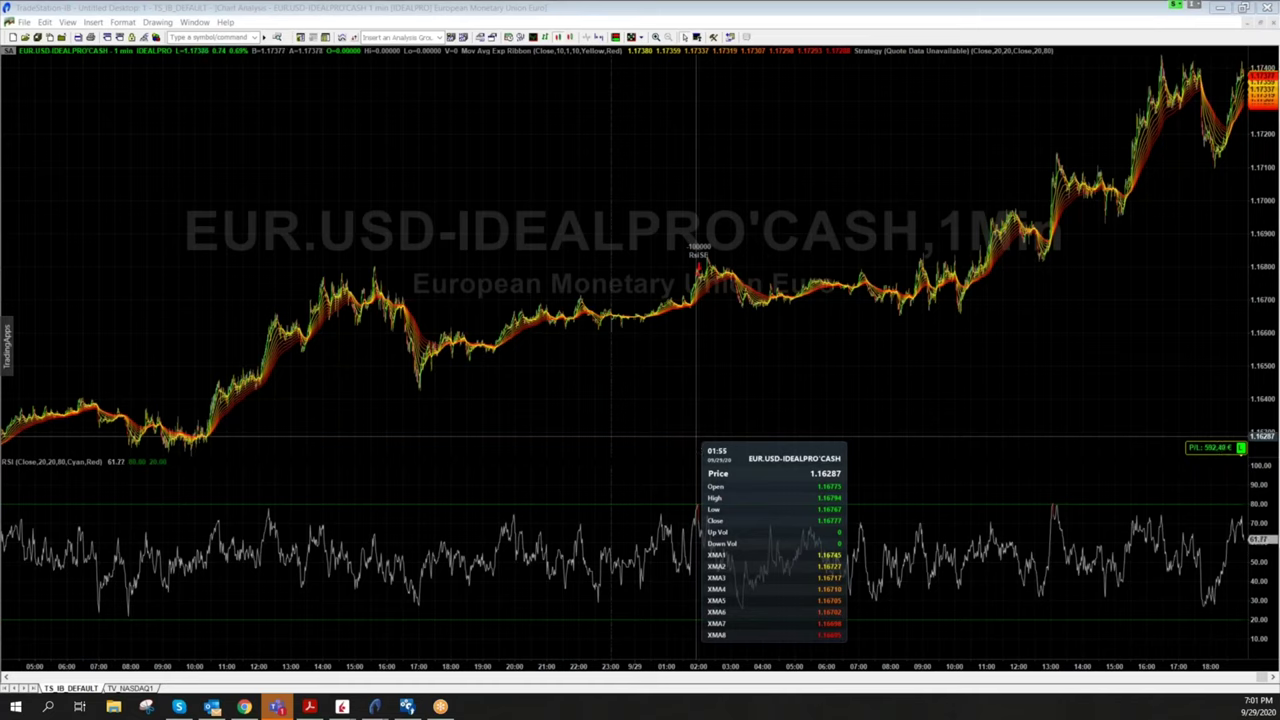
left_click(434, 156)
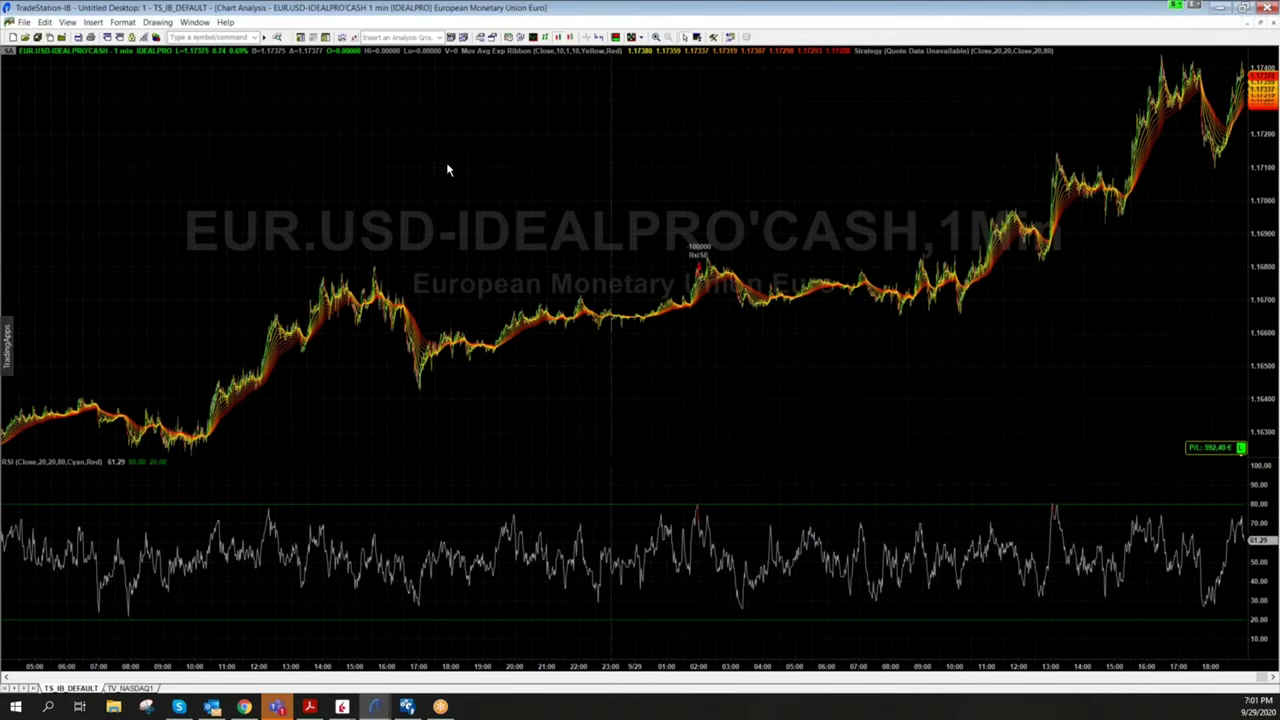
Insert the Stop Loss LX and Stop Loss SX strategies into the EUR.USD chart
right_click(438, 156)
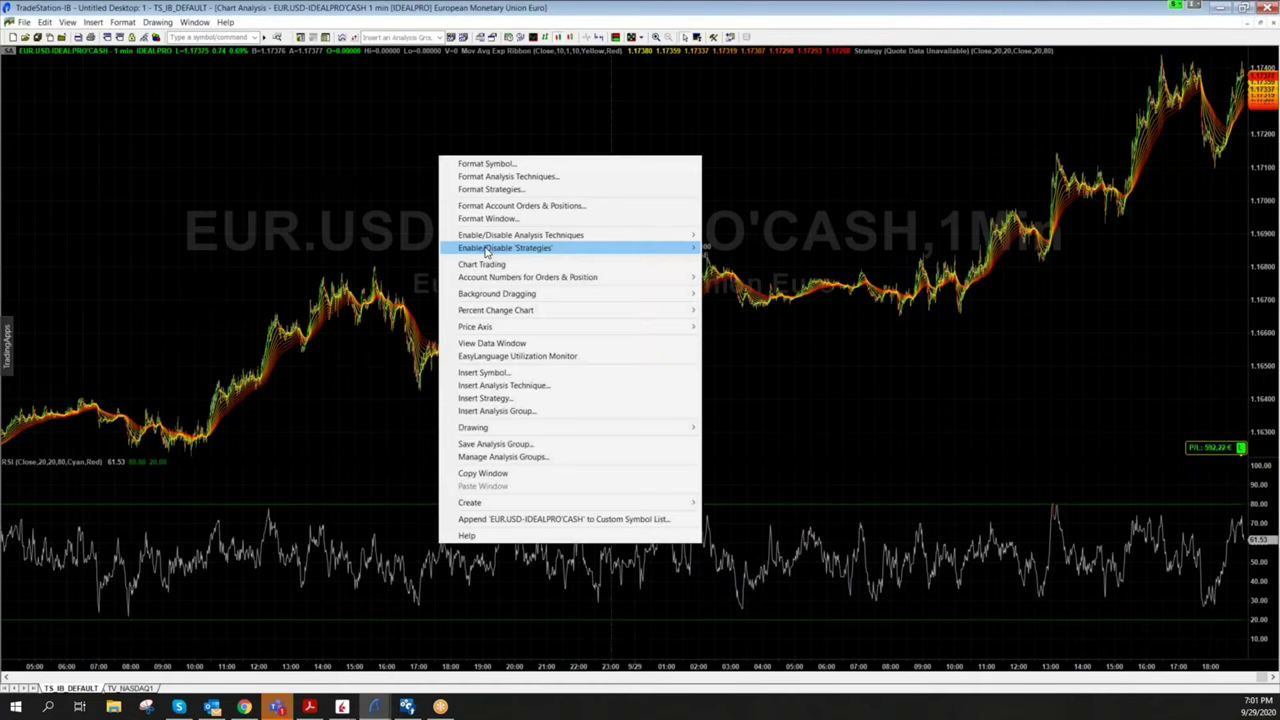
left_click(511, 399)
scroll(454, 314, "down", 3)
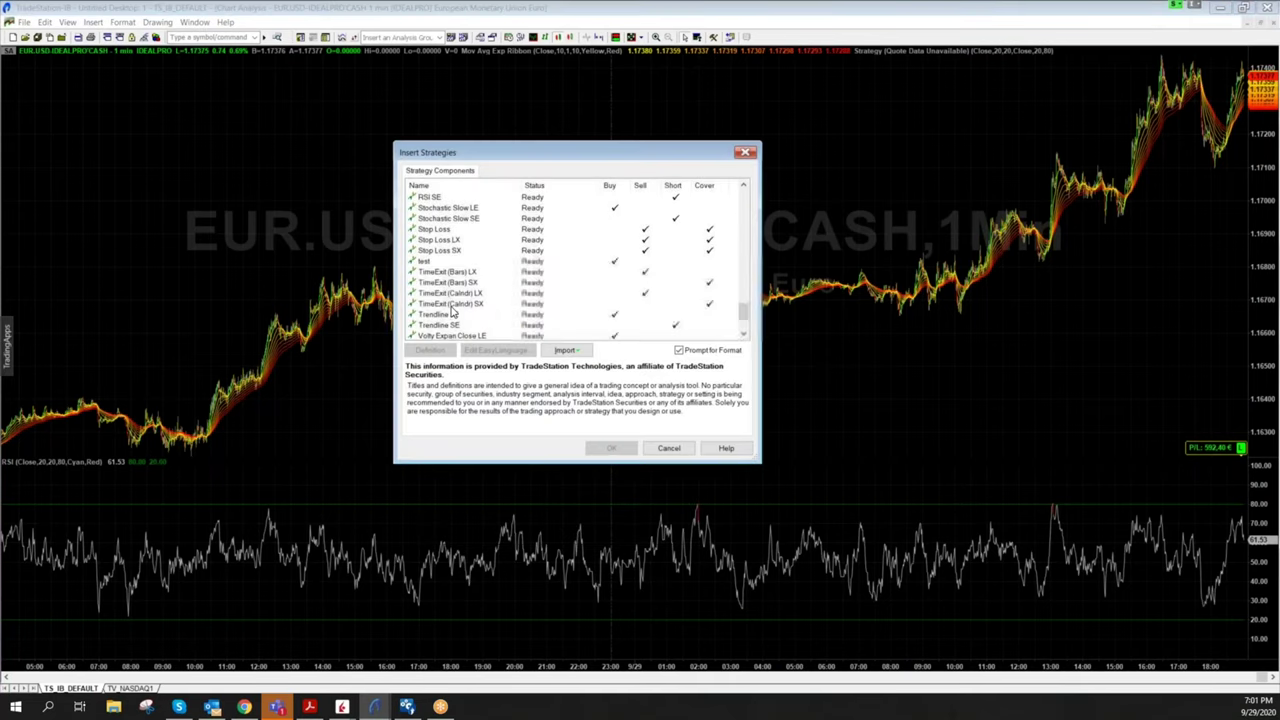
left_click(451, 250)
left_click(451, 241)
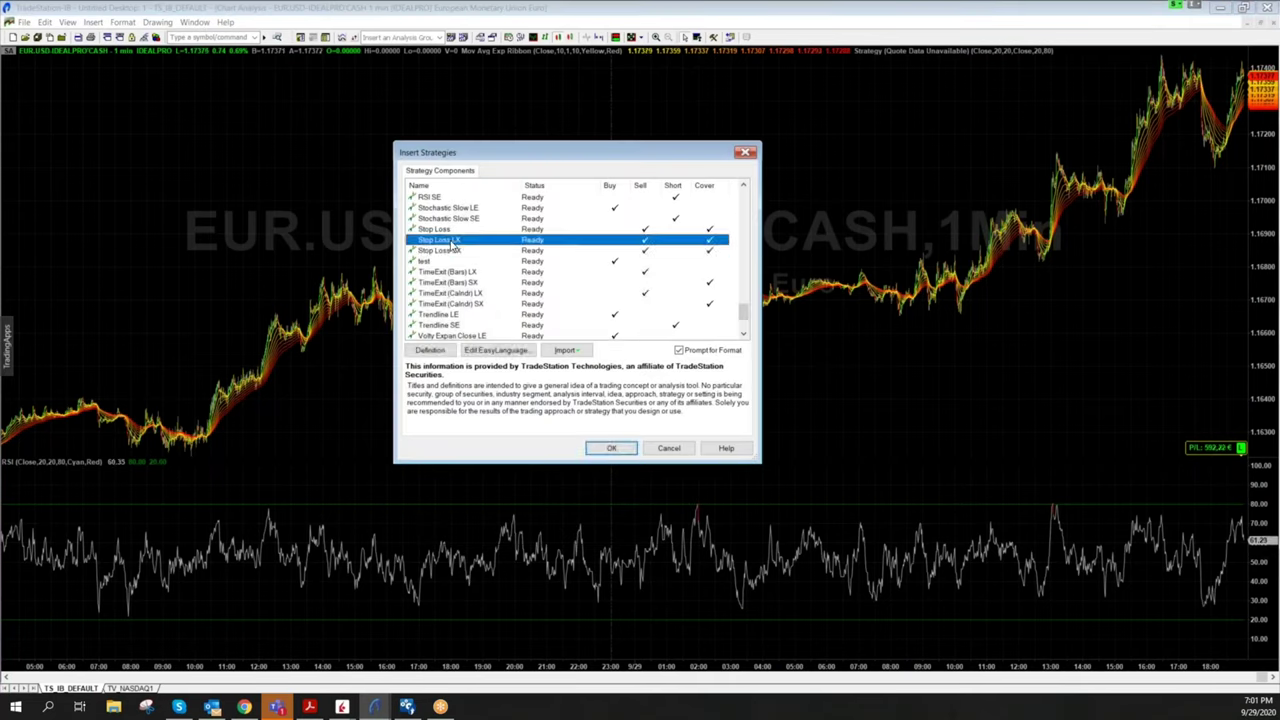
double_click(450, 244)
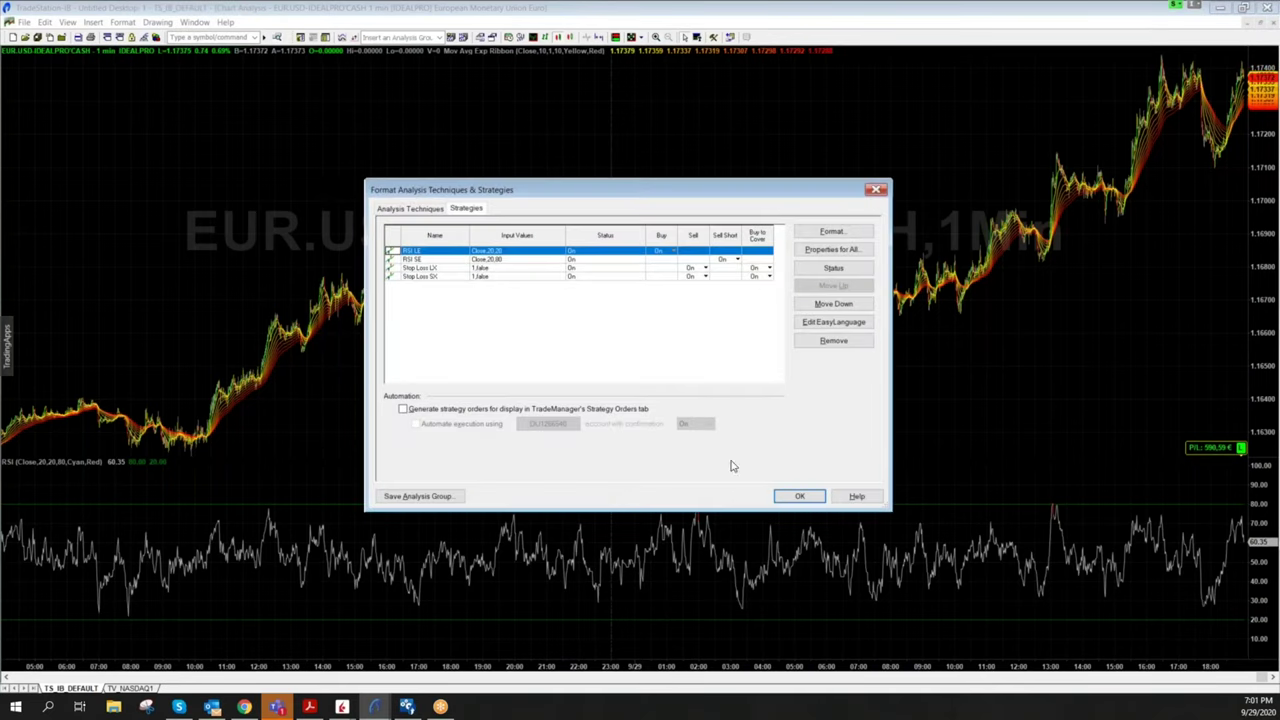
left_click(799, 497)
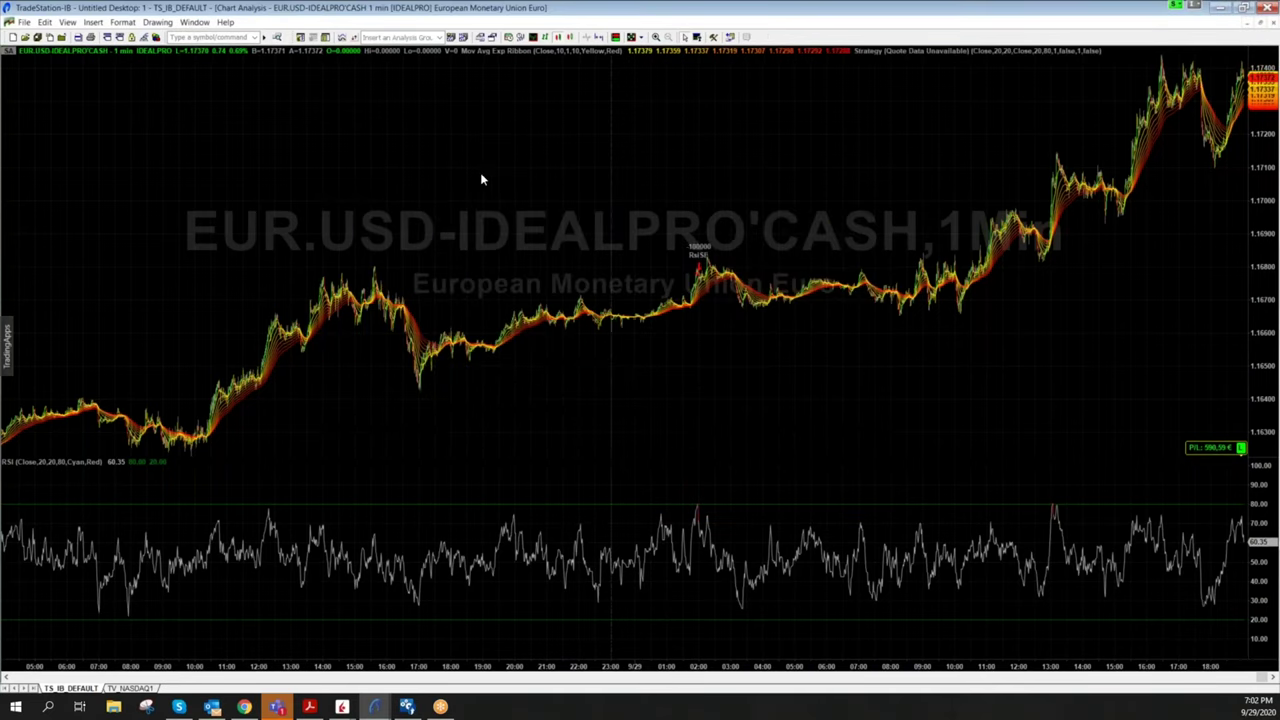
Insert the Profit Target LX and Profit Target SX strategies into the same chart
right_click(481, 238)
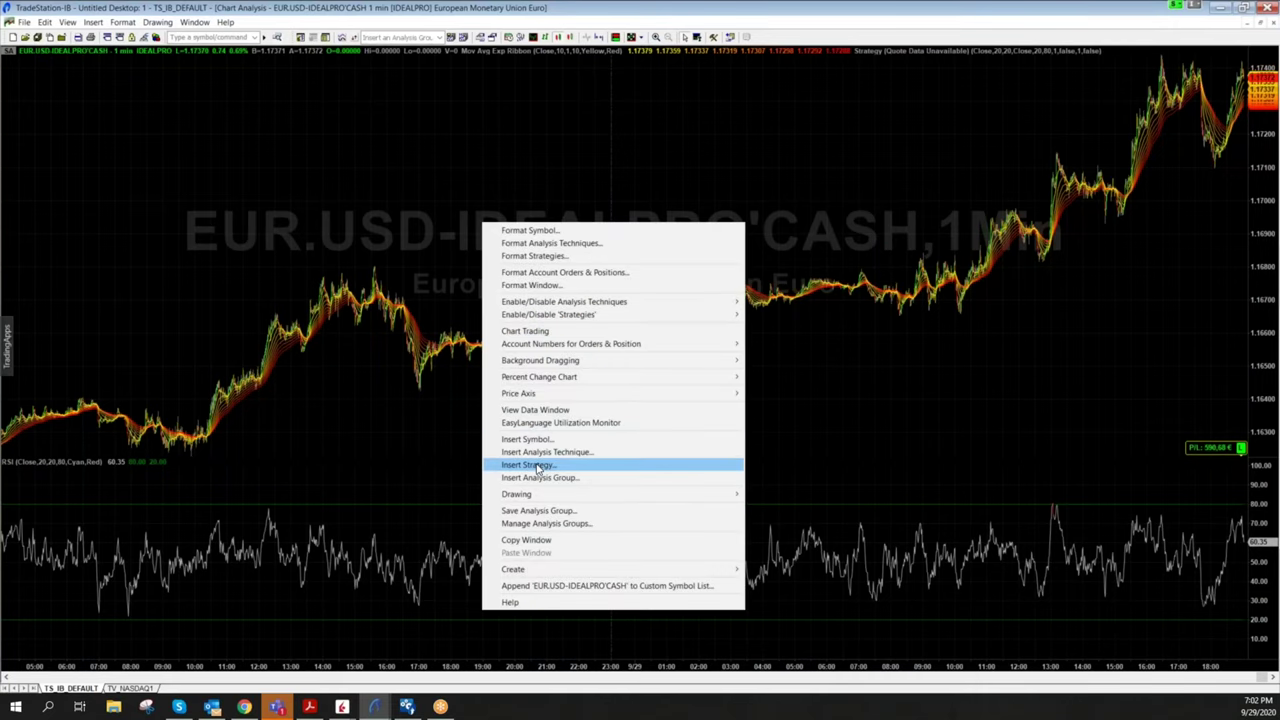
left_click(540, 465)
left_click(455, 310)
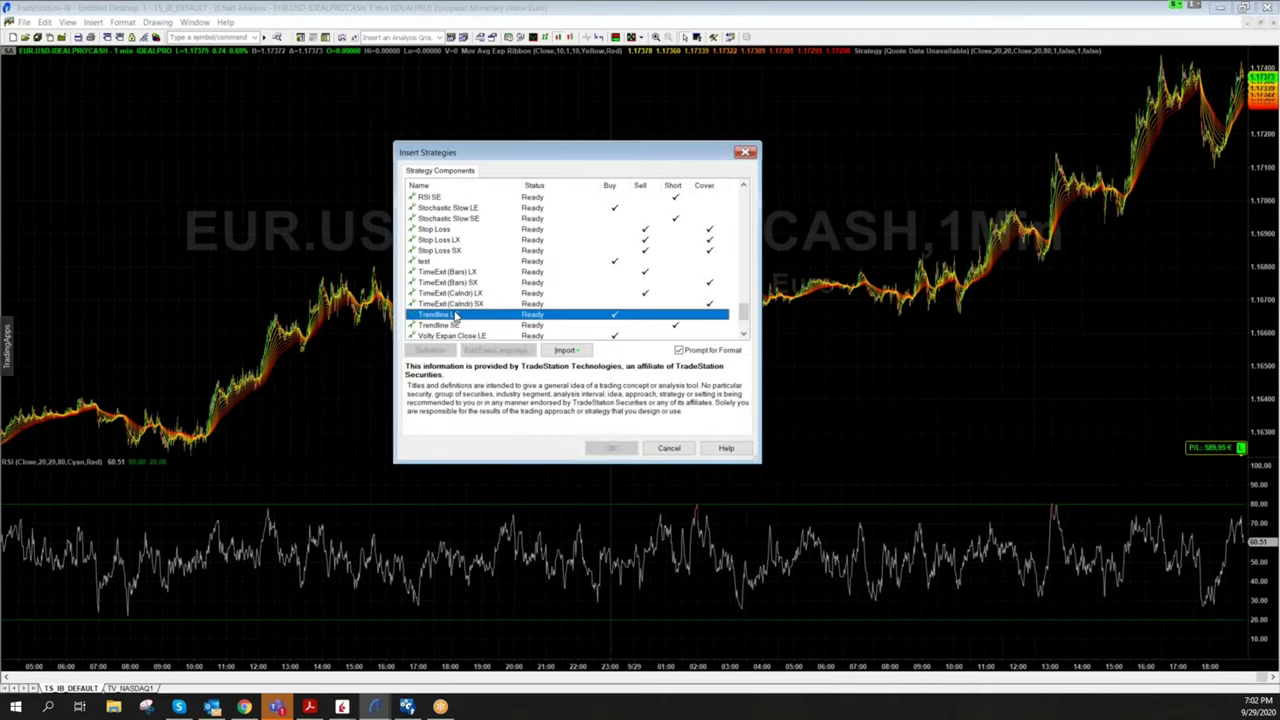
scroll(455, 316, "down", 3)
key("Down")
key("Down")
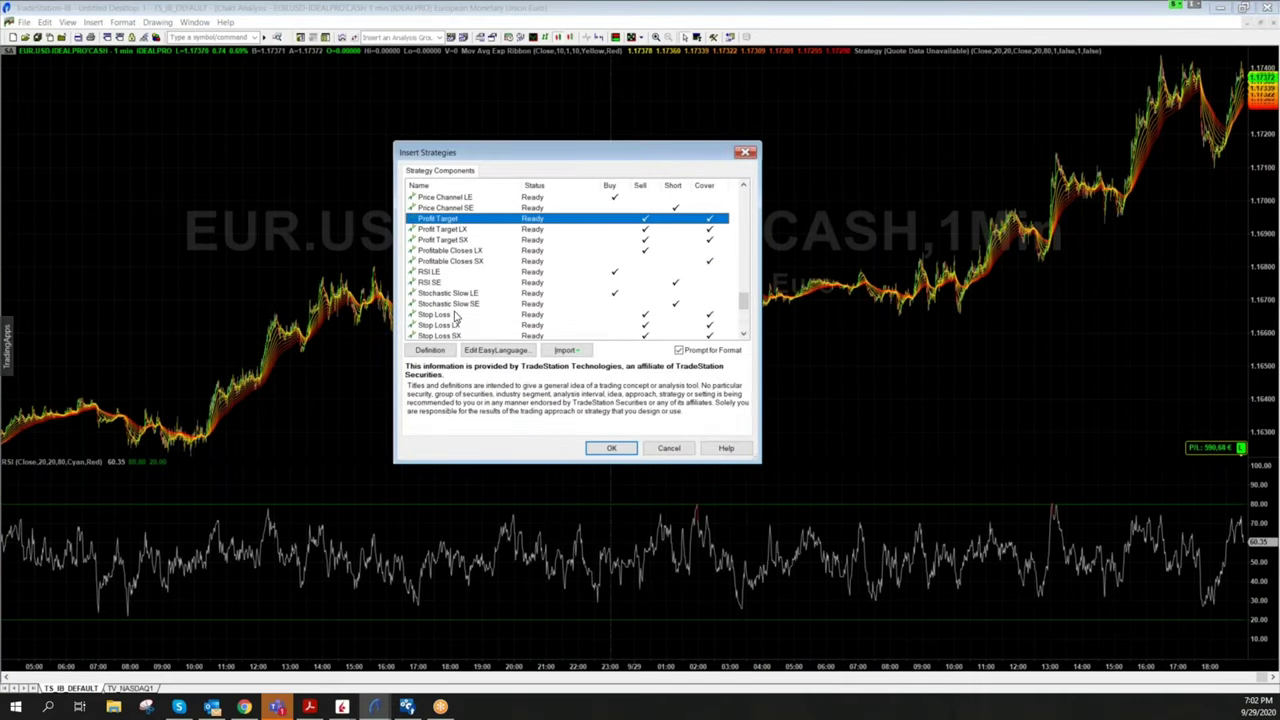
key("Down")
key("Down")
key("Escape")
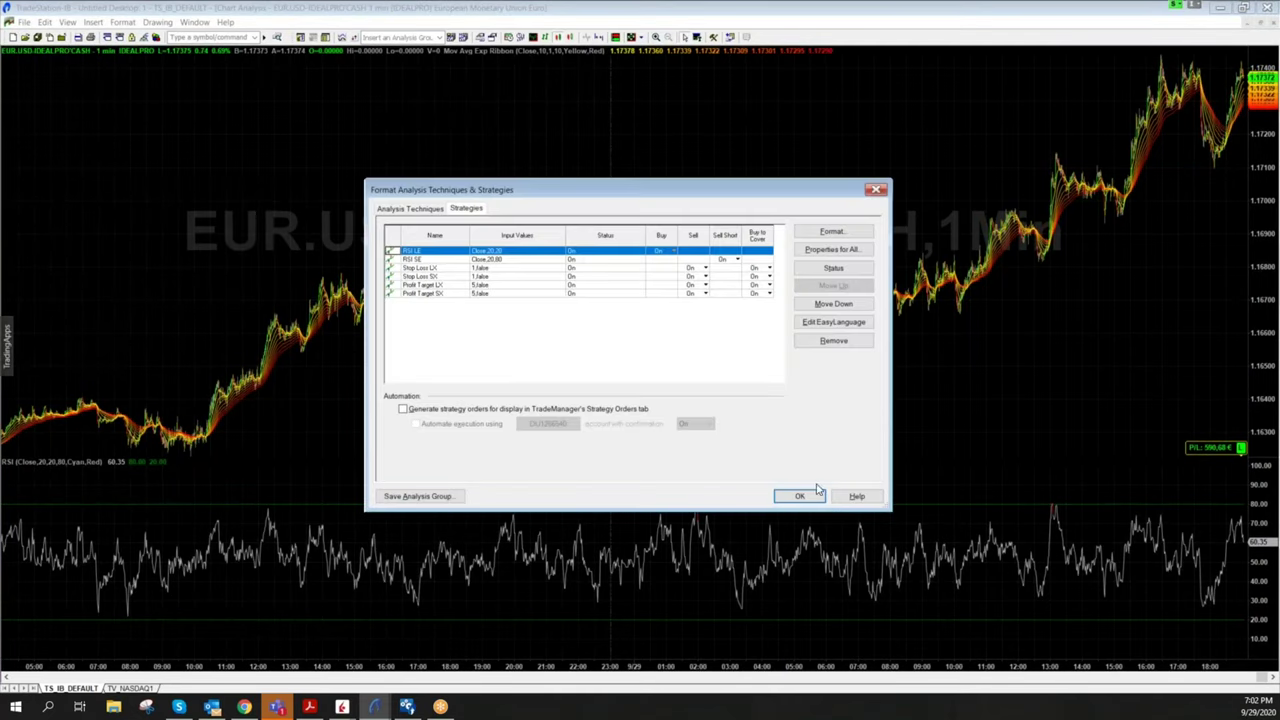
left_click(815, 497)
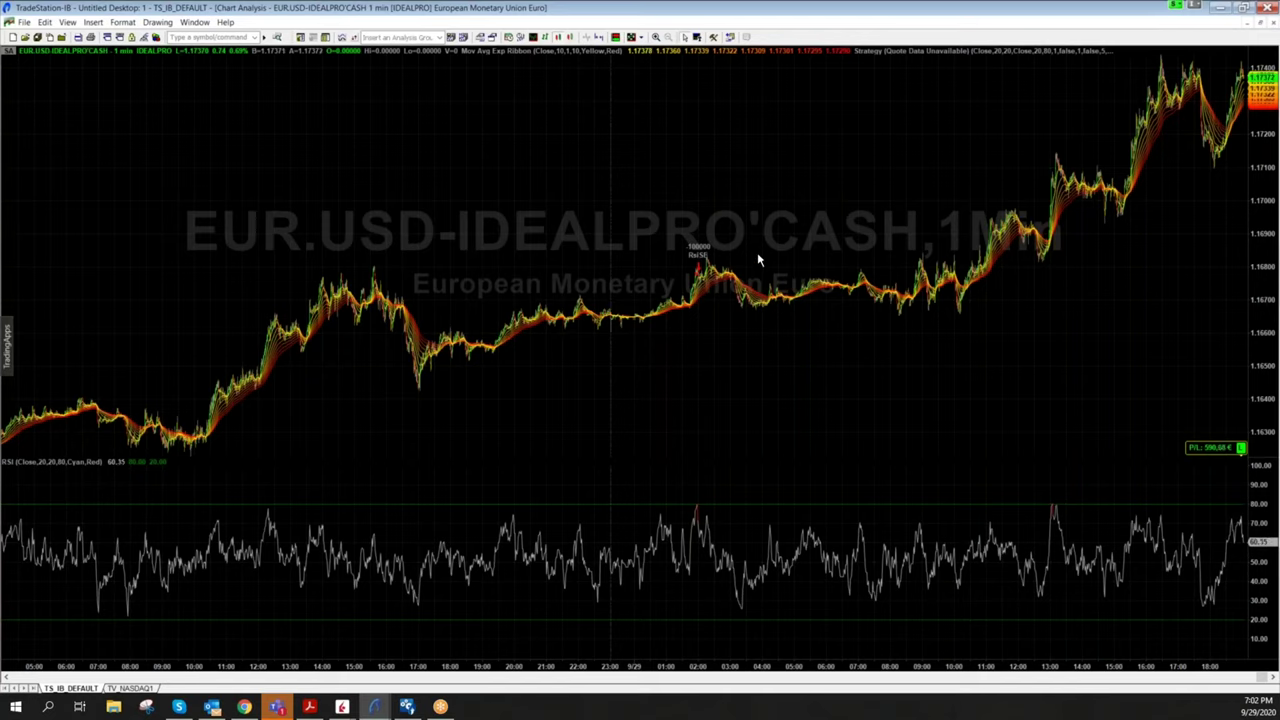
Set the Stop Loss SX strategy's Amount to 0.0005
right_click(659, 160)
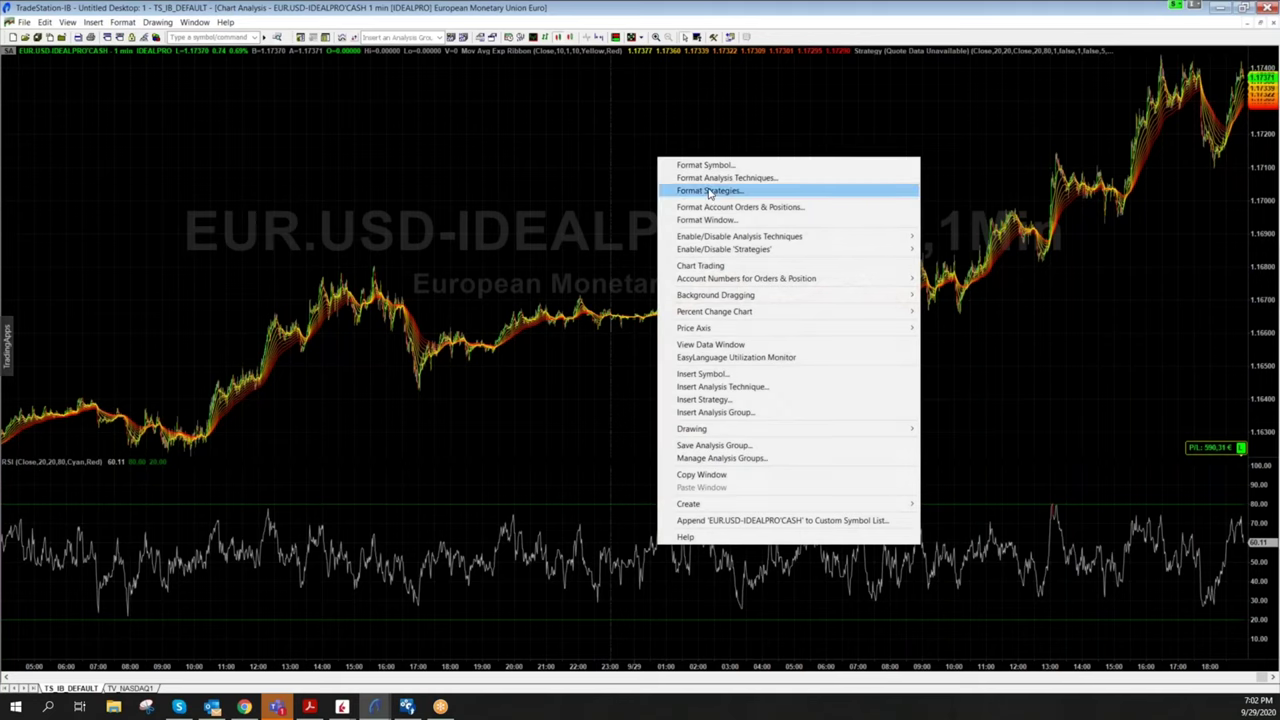
left_click(709, 192)
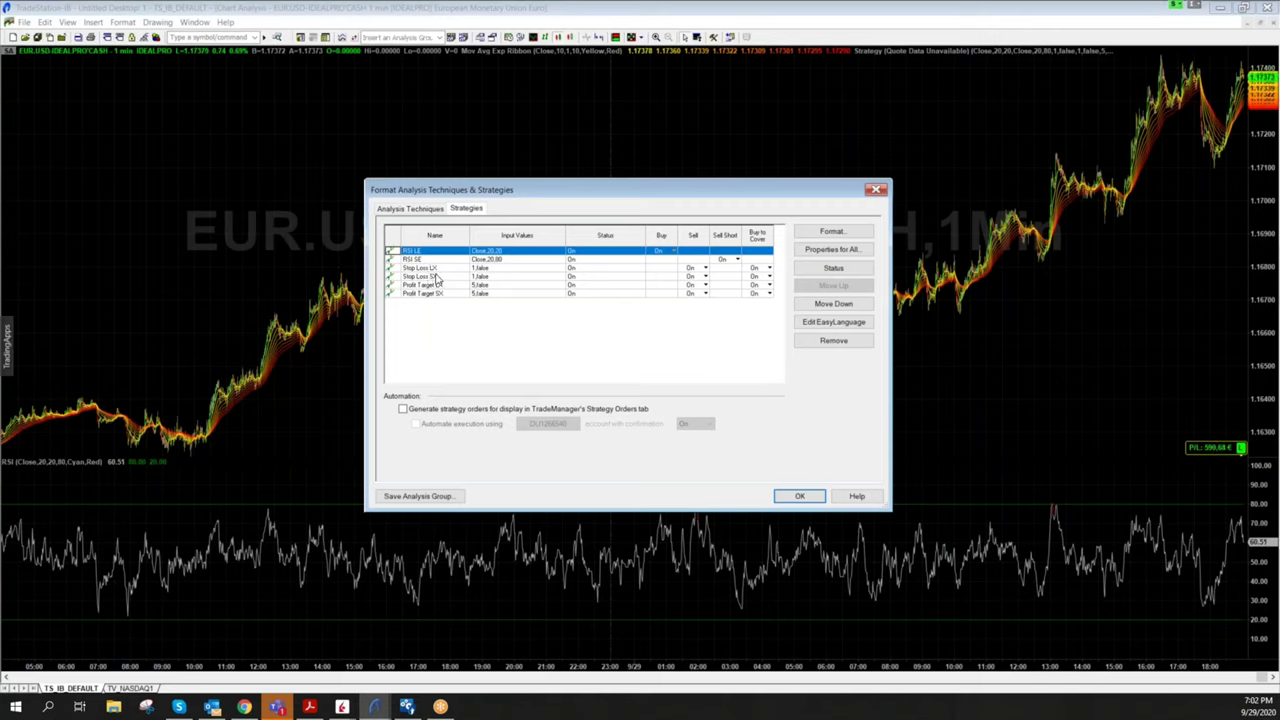
left_click(435, 278)
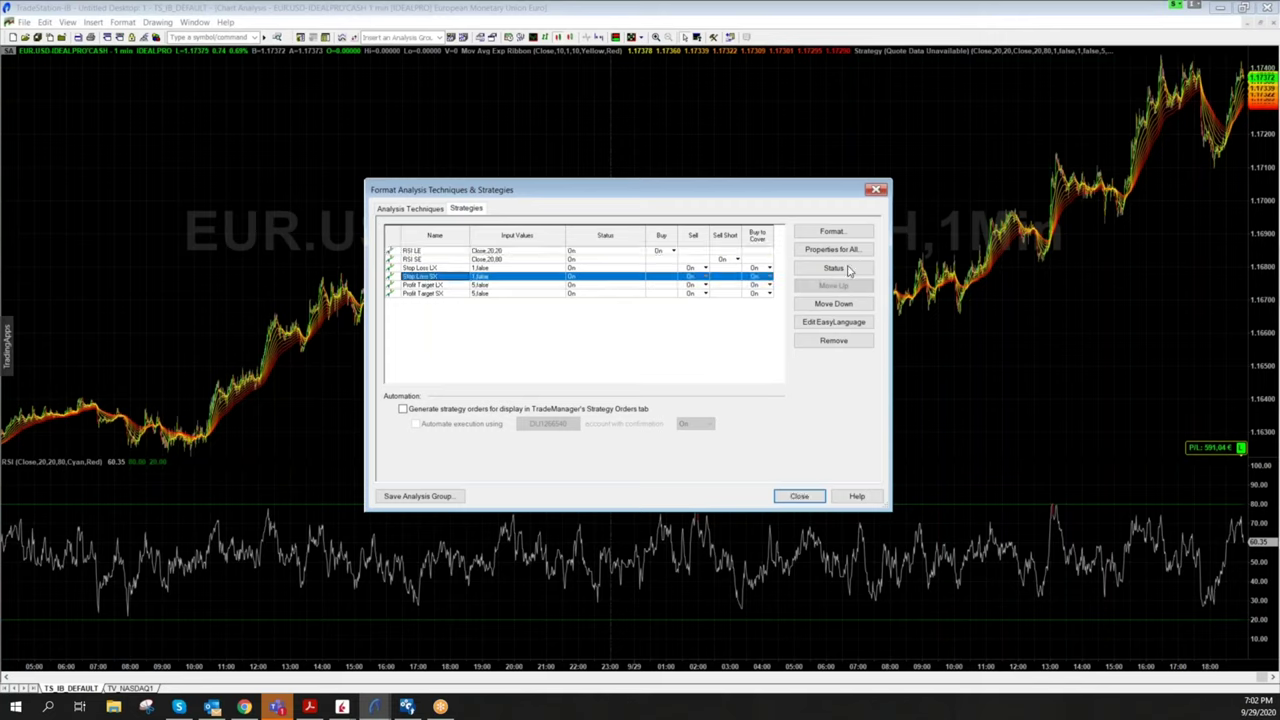
left_click(848, 232)
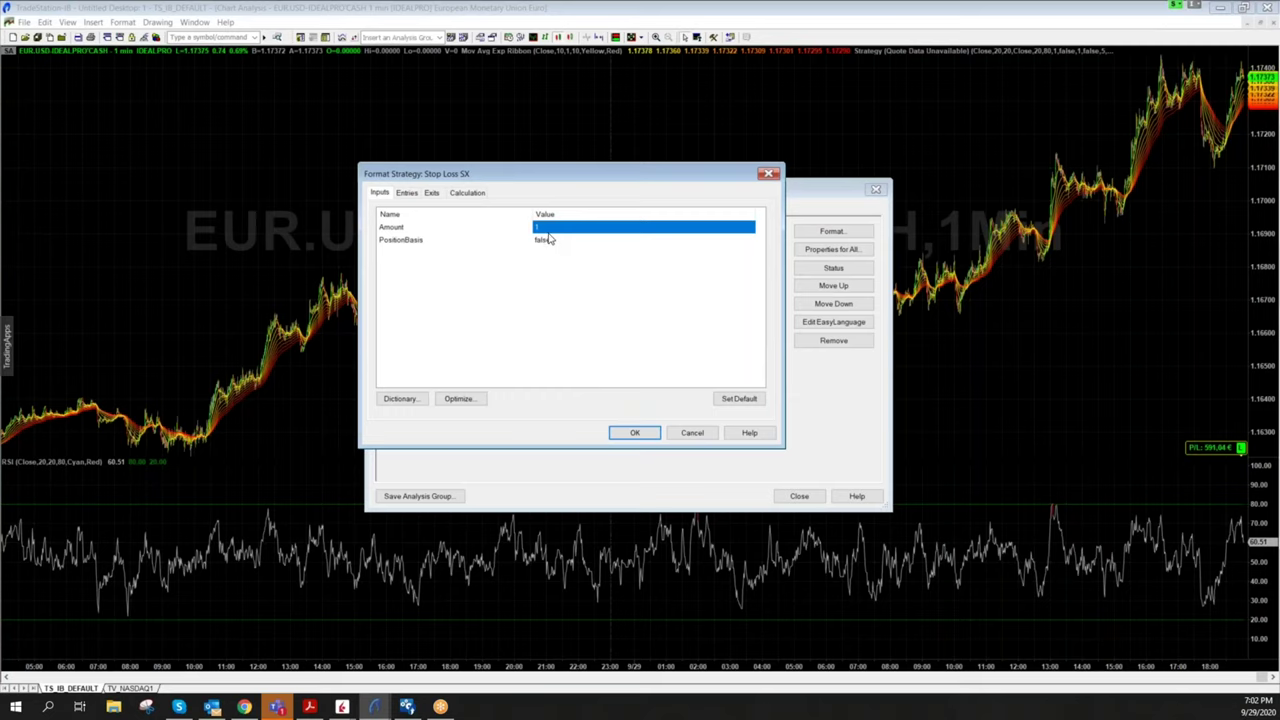
type("0.0005")
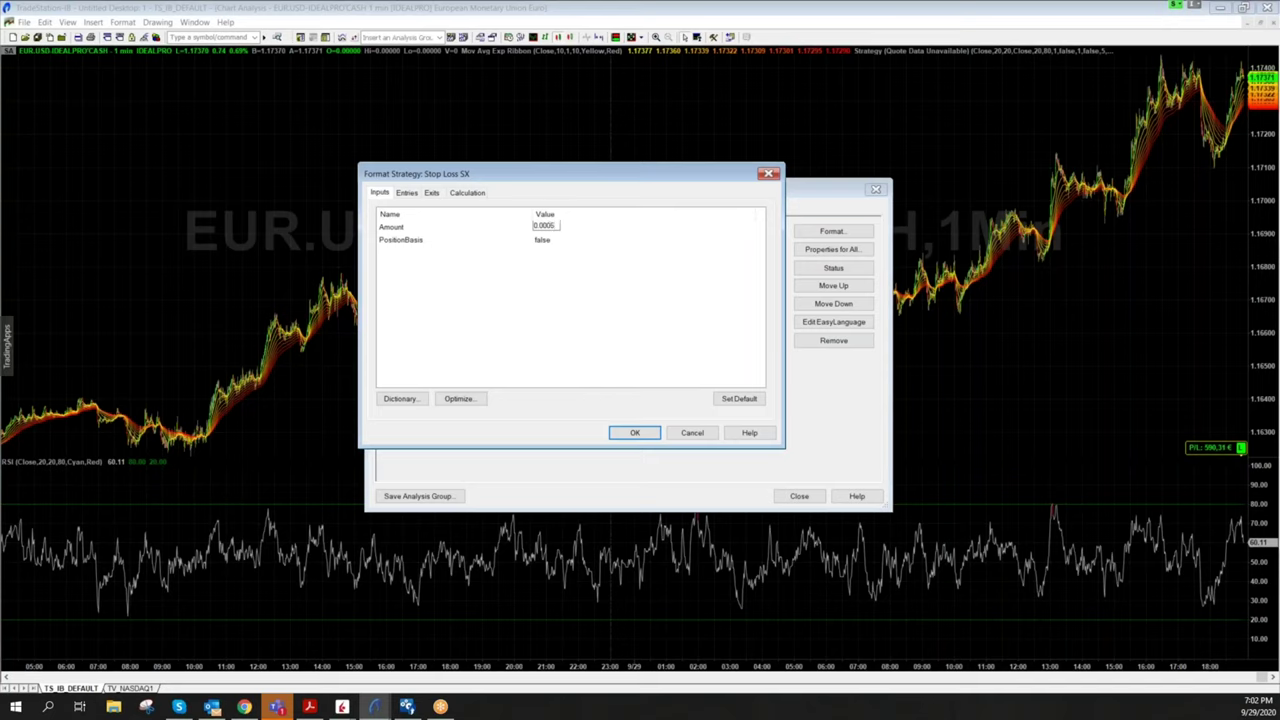
left_click(651, 434)
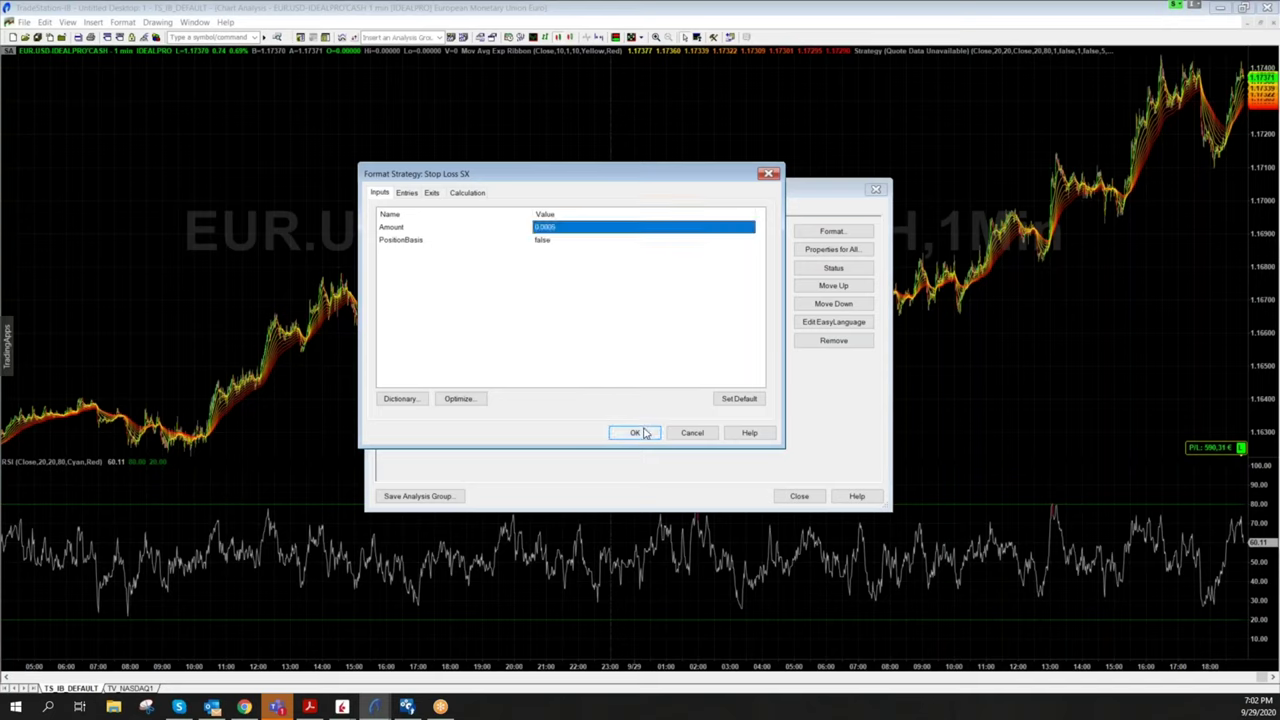
left_click(648, 434)
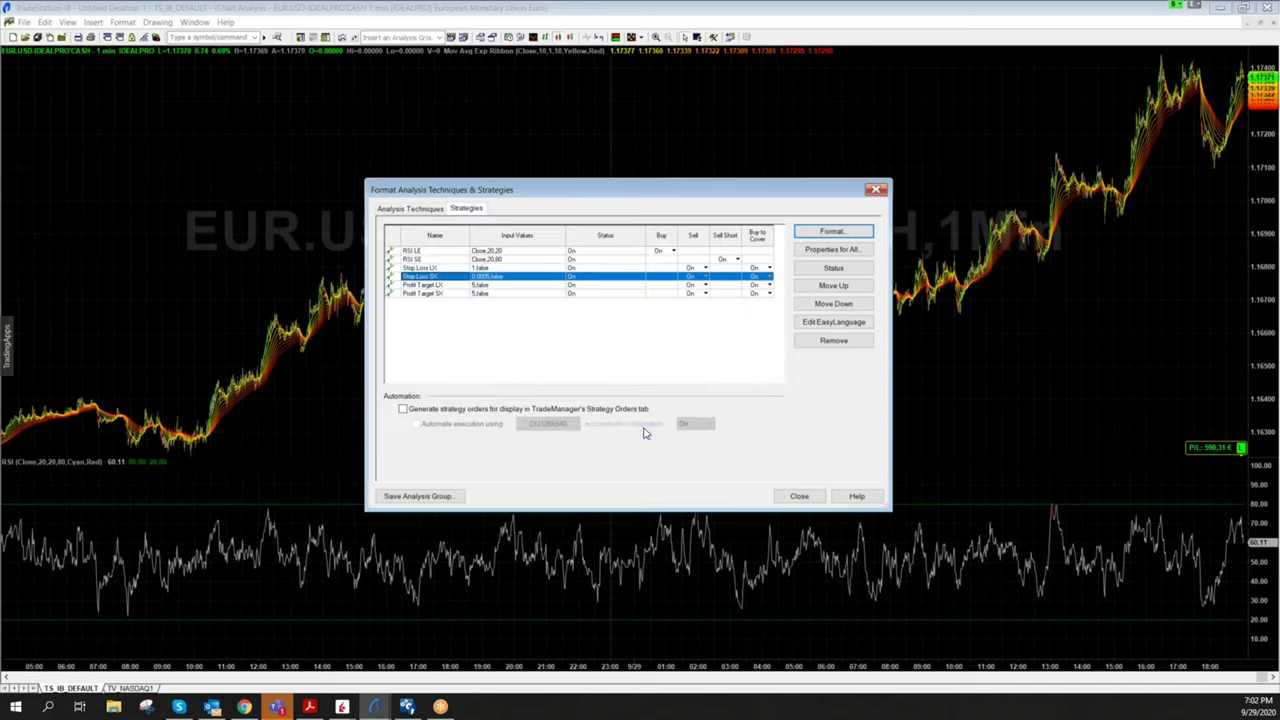
Set the Profit Target SX strategy's Amount to 0.001 and return to the chart
left_click(487, 294)
left_click(818, 233)
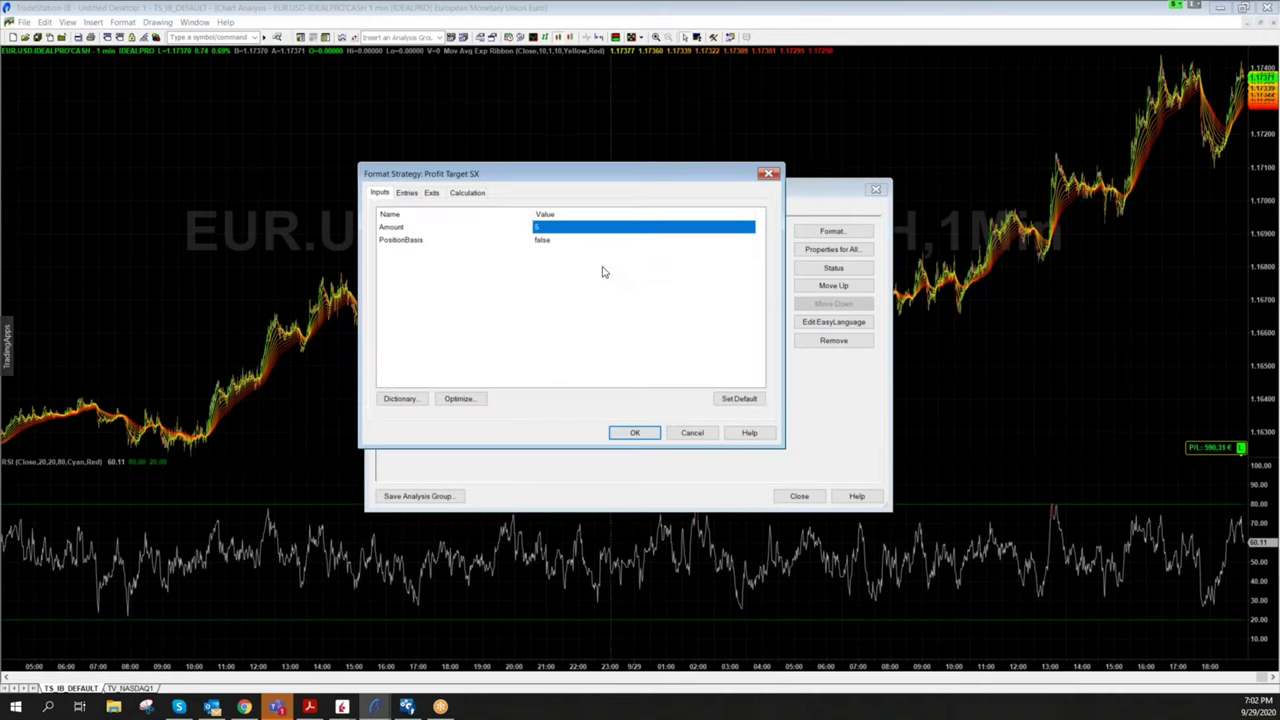
type("0.0500")
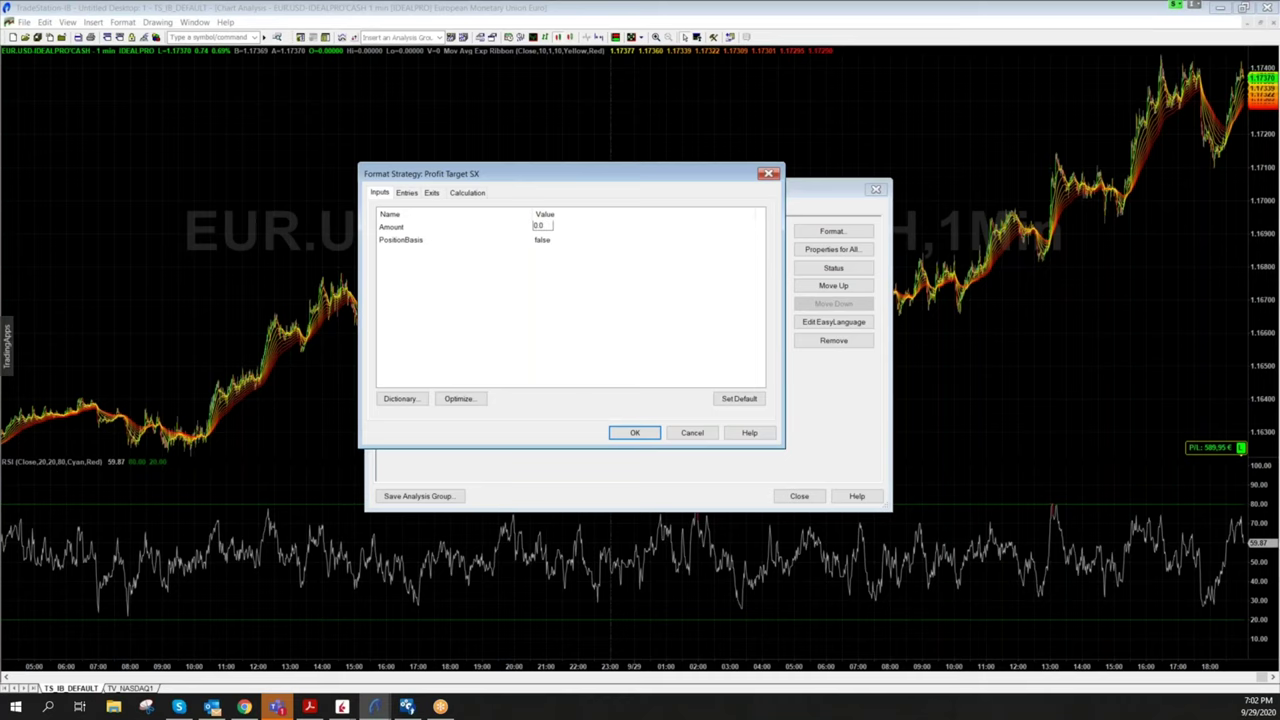
key("Return")
key("Return")
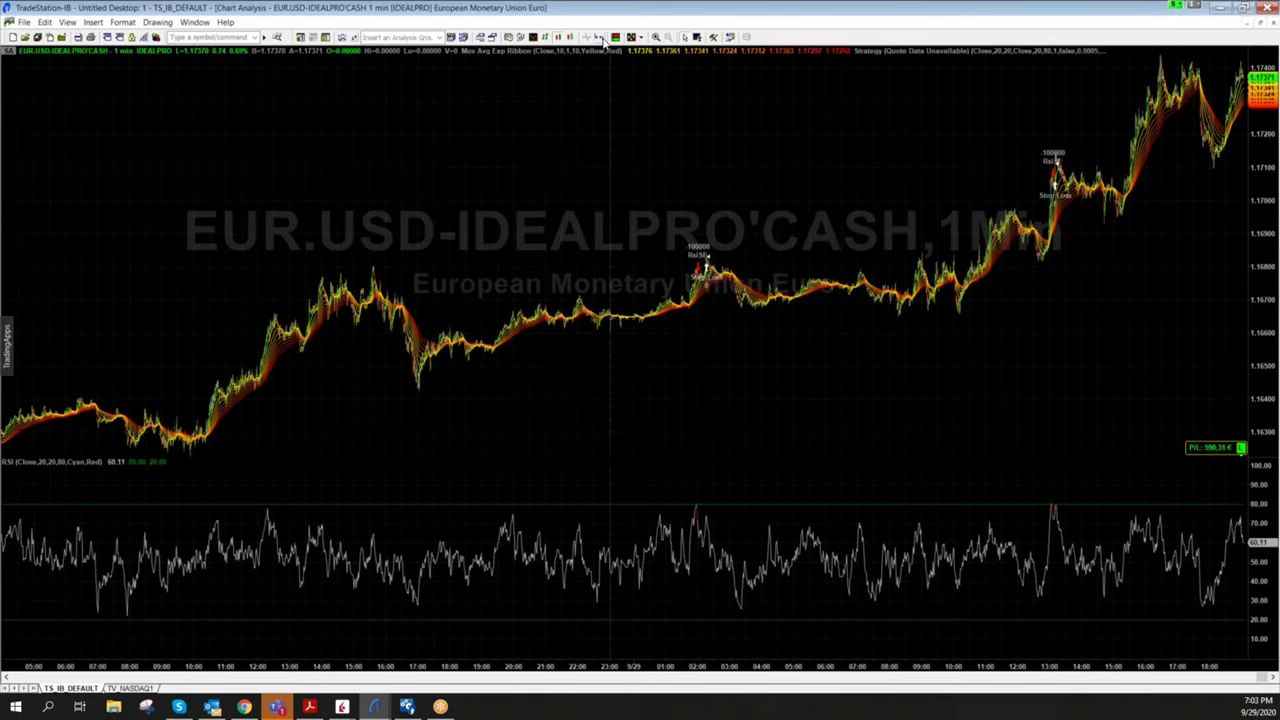
Widen the chart's bar spacing and review the performance summary in the Strategy Performance Report
left_click(600, 38)
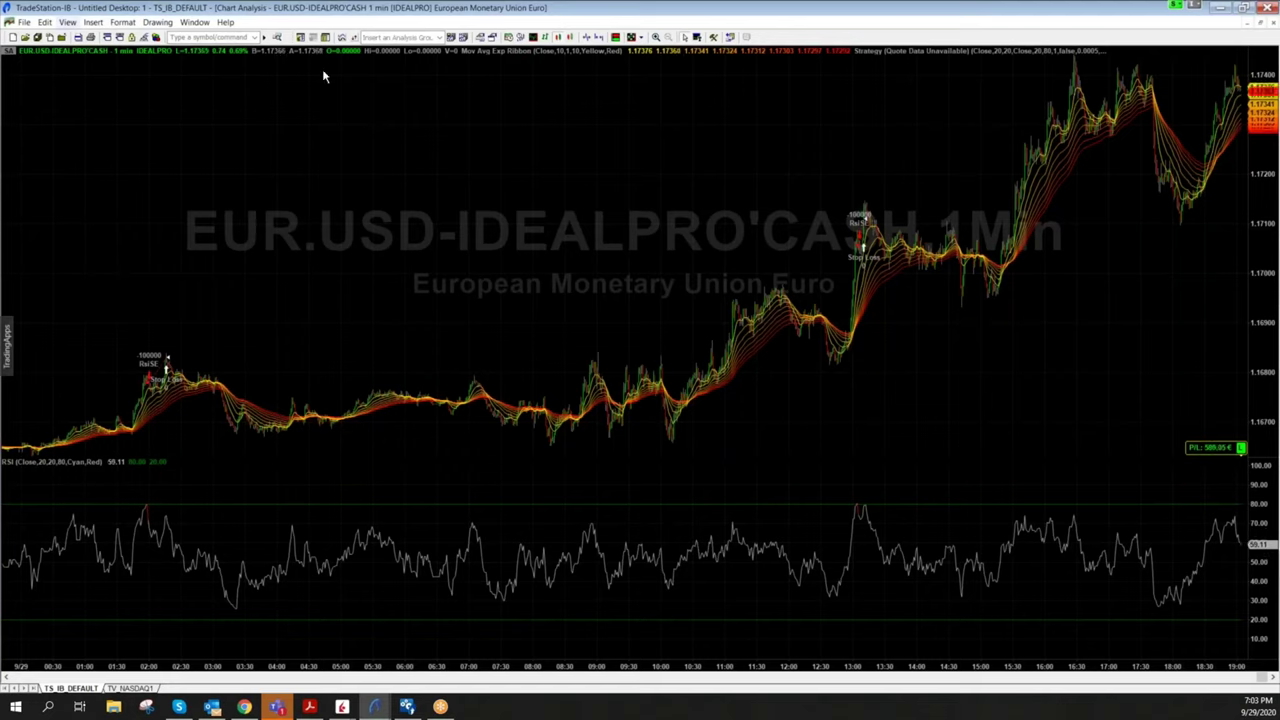
left_click(302, 37)
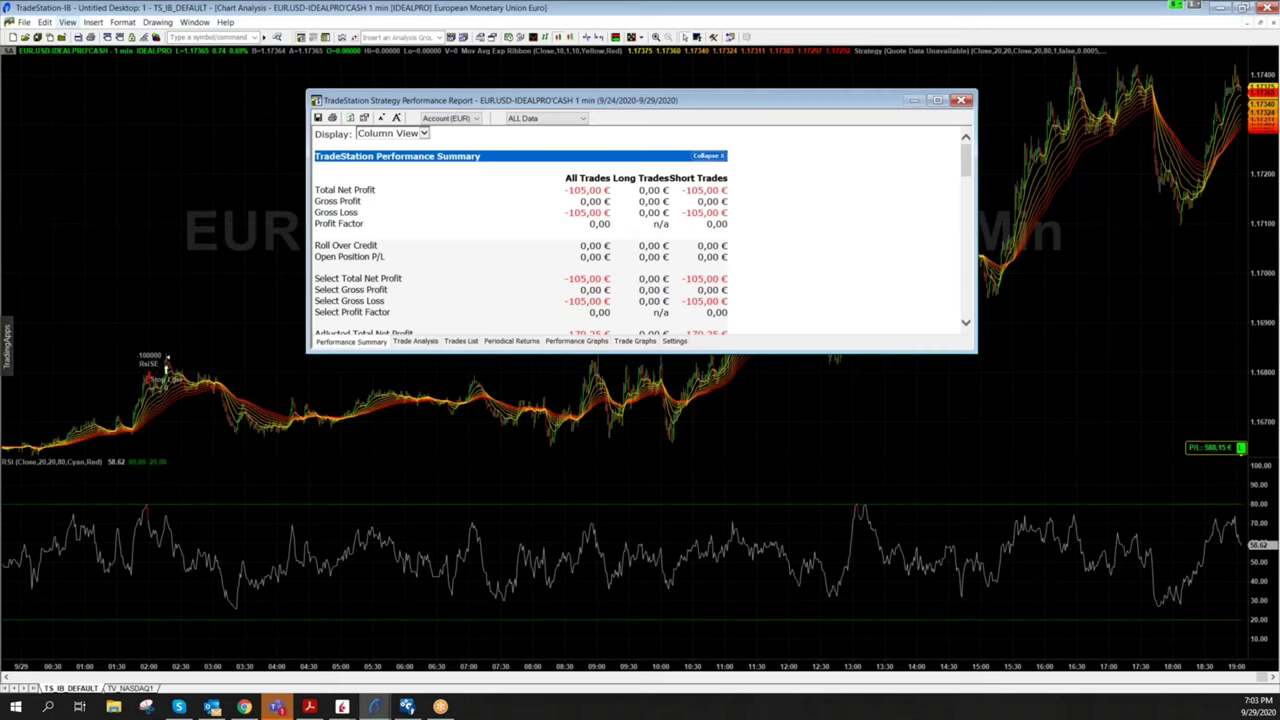
left_click(960, 100)
Enable strategy order generation and automated execution for the chart's strategies, keeping the selected forex account and confirmation On
right_click(523, 186)
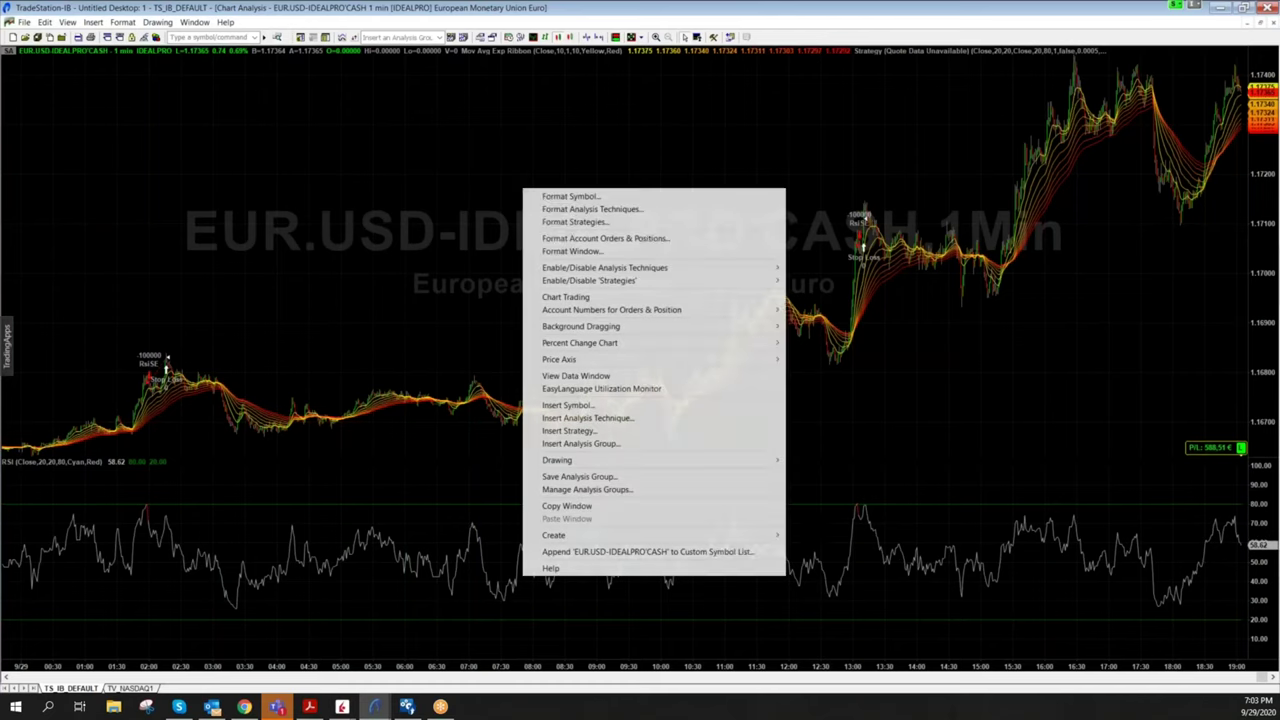
left_click(588, 222)
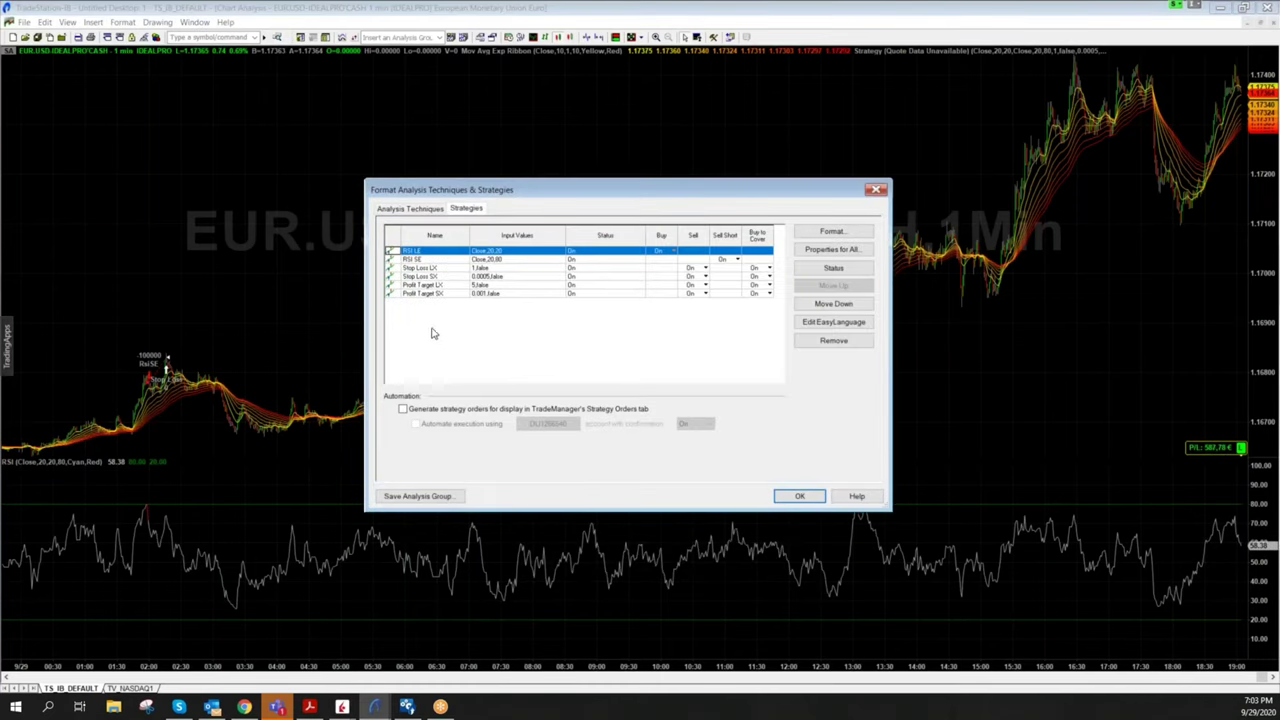
left_click(403, 410)
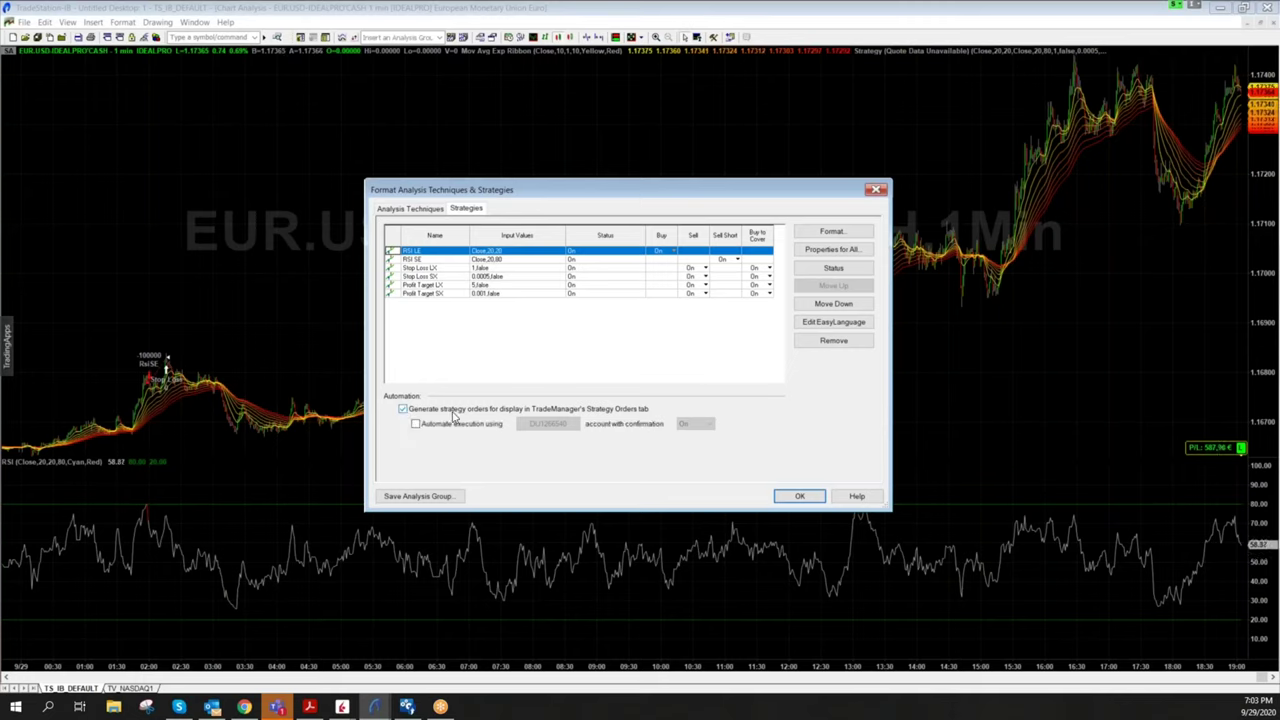
left_click(415, 424)
left_click(580, 423)
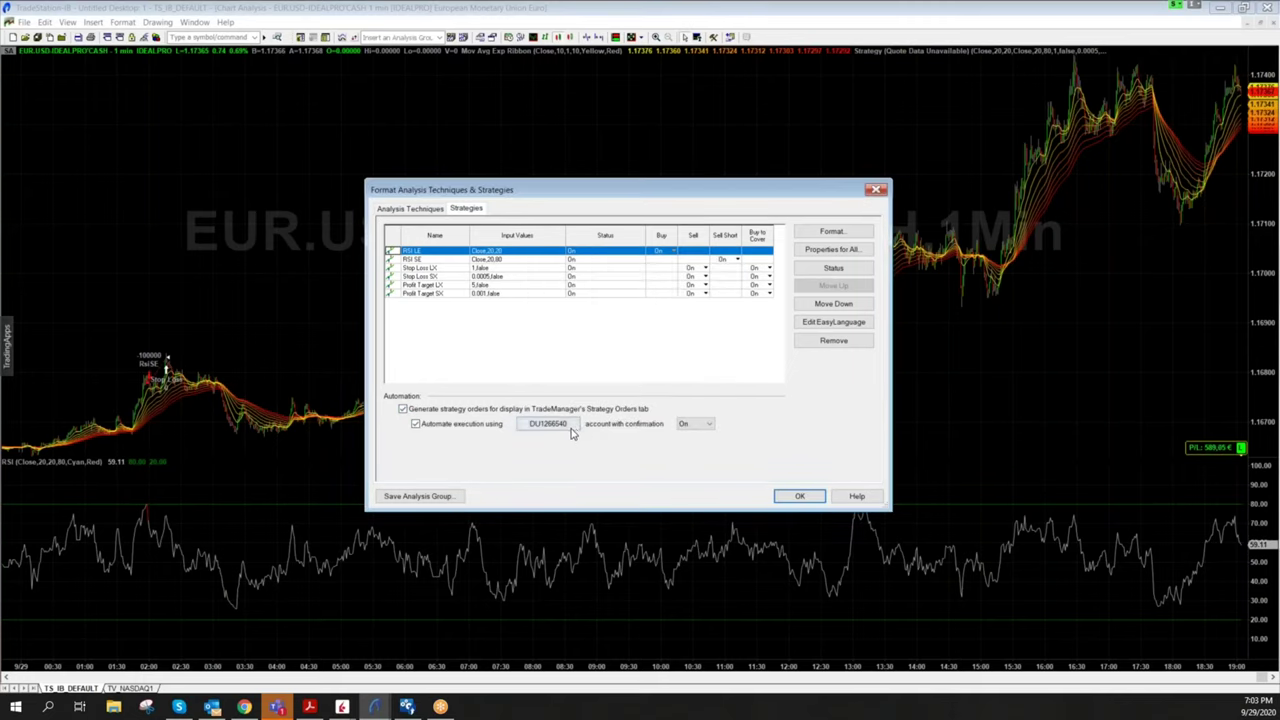
left_click(570, 425)
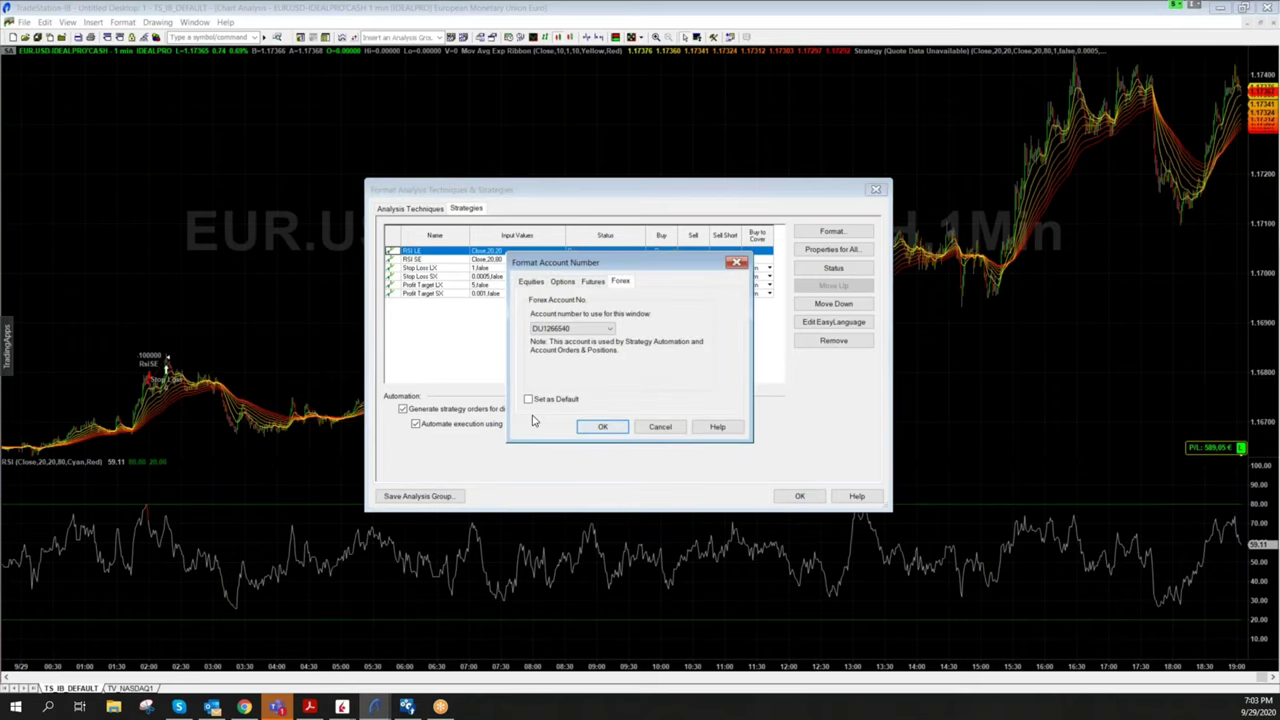
left_click(602, 426)
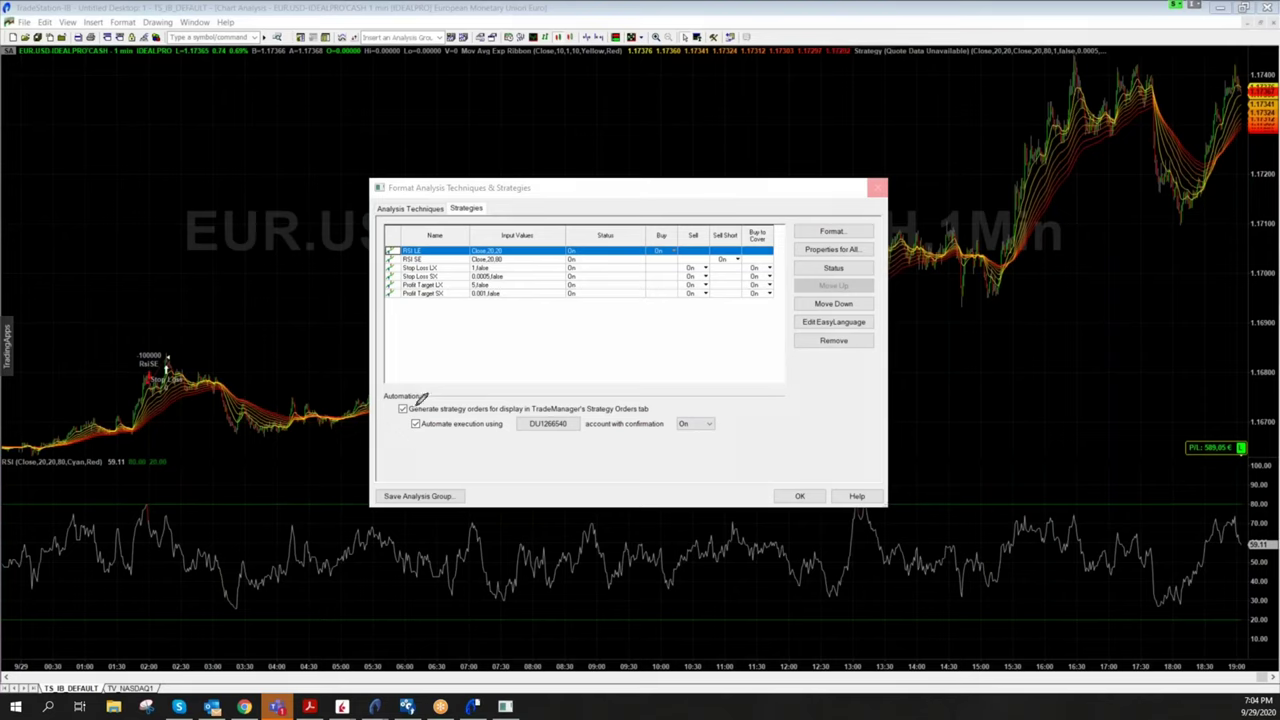
mouse_move(406, 393)
left_mouse_down()
mouse_move(388, 410)
mouse_move(521, 410)
left_mouse_up()
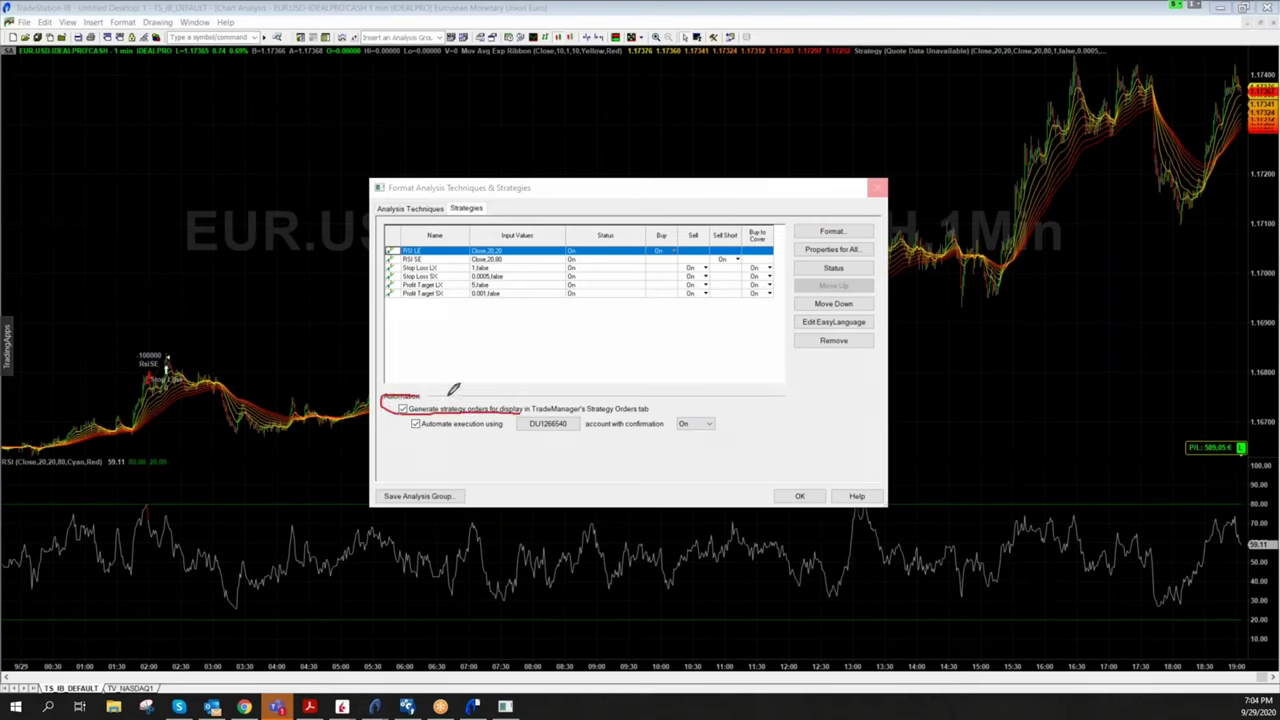
left_click_drag(448, 395, 522, 408)
mouse_move(407, 415)
left_mouse_down()
mouse_move(516, 428)
mouse_move(514, 410)
mouse_move(412, 416)
left_mouse_up()
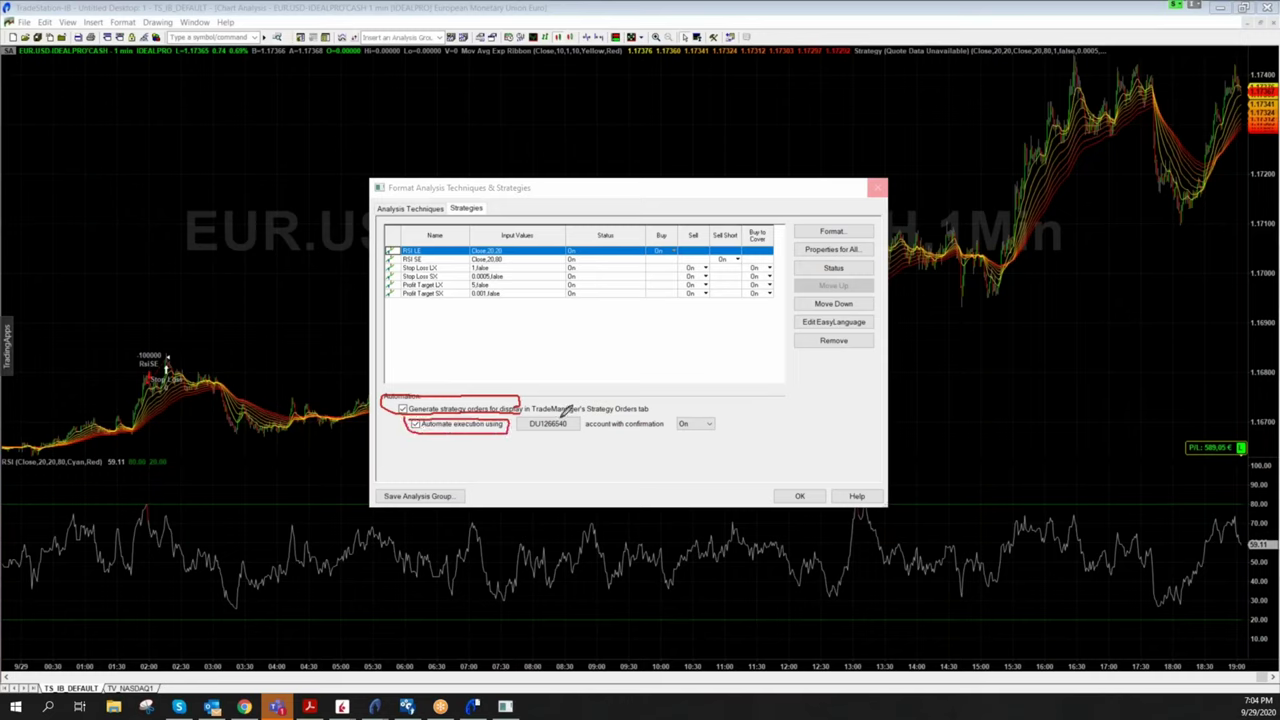
mouse_move(519, 420)
left_mouse_down()
mouse_move(578, 433)
mouse_move(588, 415)
mouse_move(520, 420)
left_mouse_up()
mouse_move(678, 410)
left_mouse_down()
mouse_move(676, 430)
mouse_move(728, 420)
mouse_move(680, 404)
left_mouse_up()
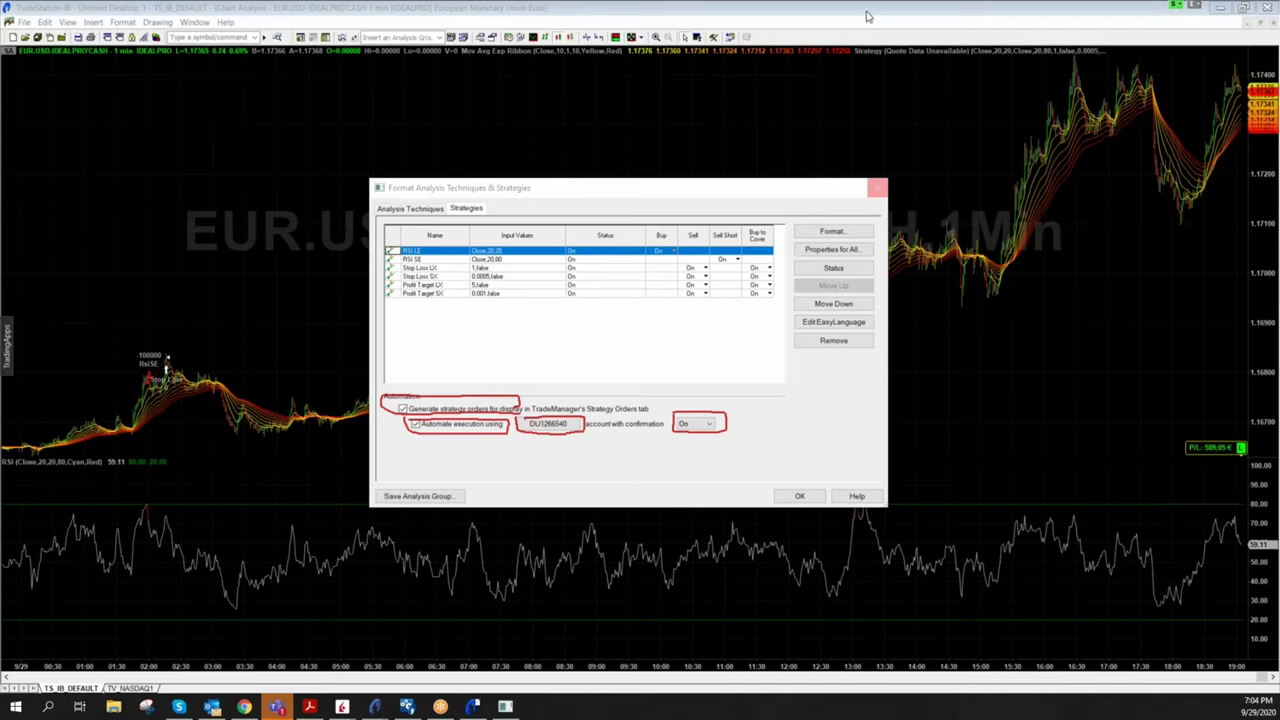
key("e")
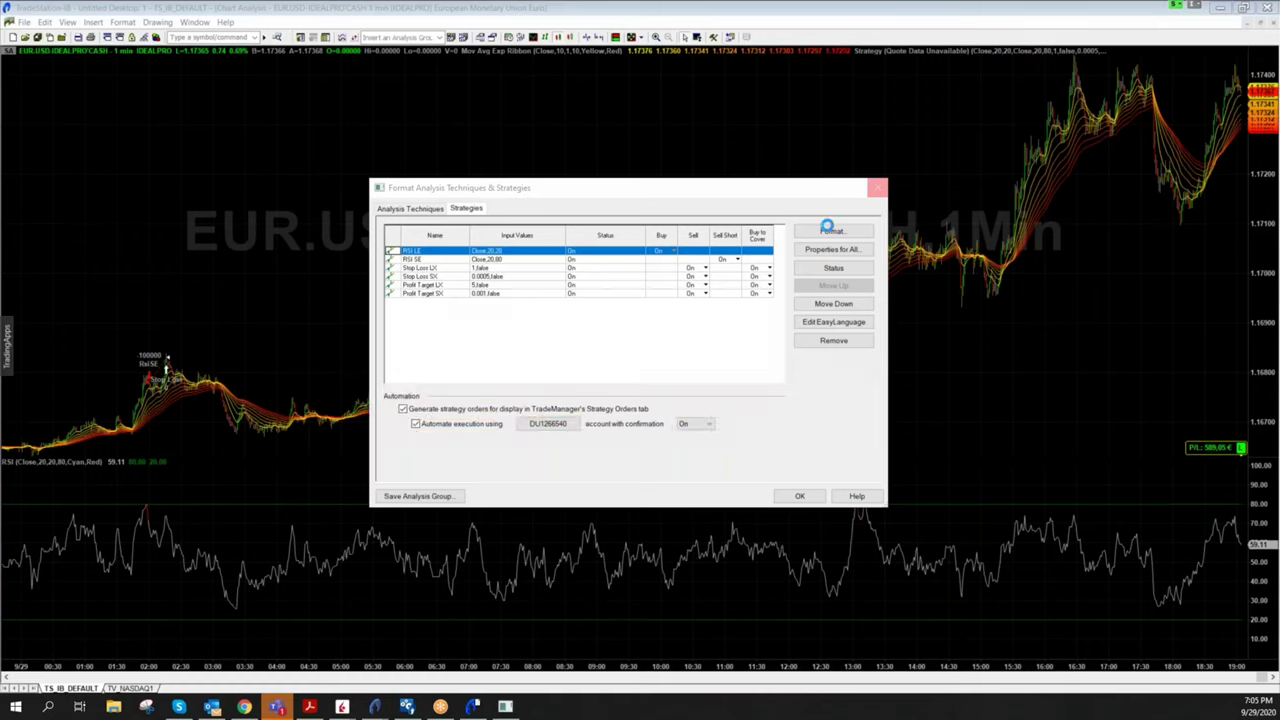
Switch to the TradeStation Development Environment and review the RSI indicator's inputs, variables, plot statements, and color and alert criteria
left_click(800, 322)
left_click(407, 708)
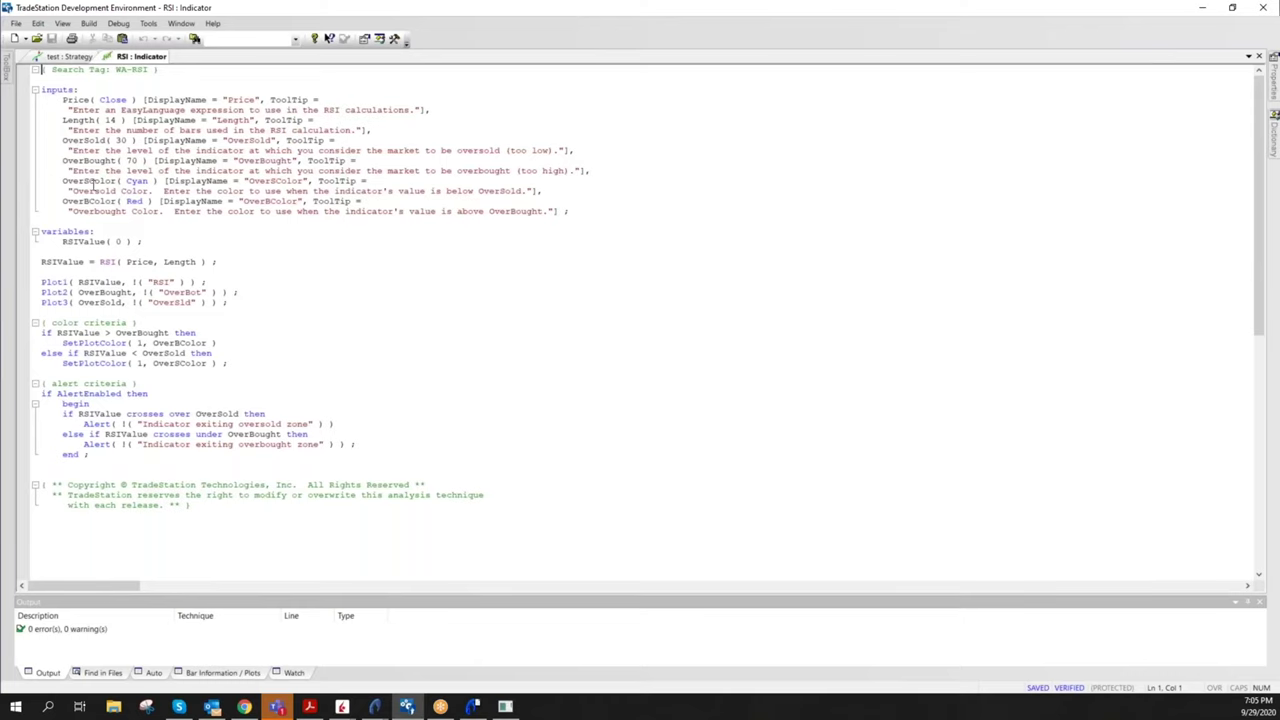
left_click_drag(41, 86, 589, 209)
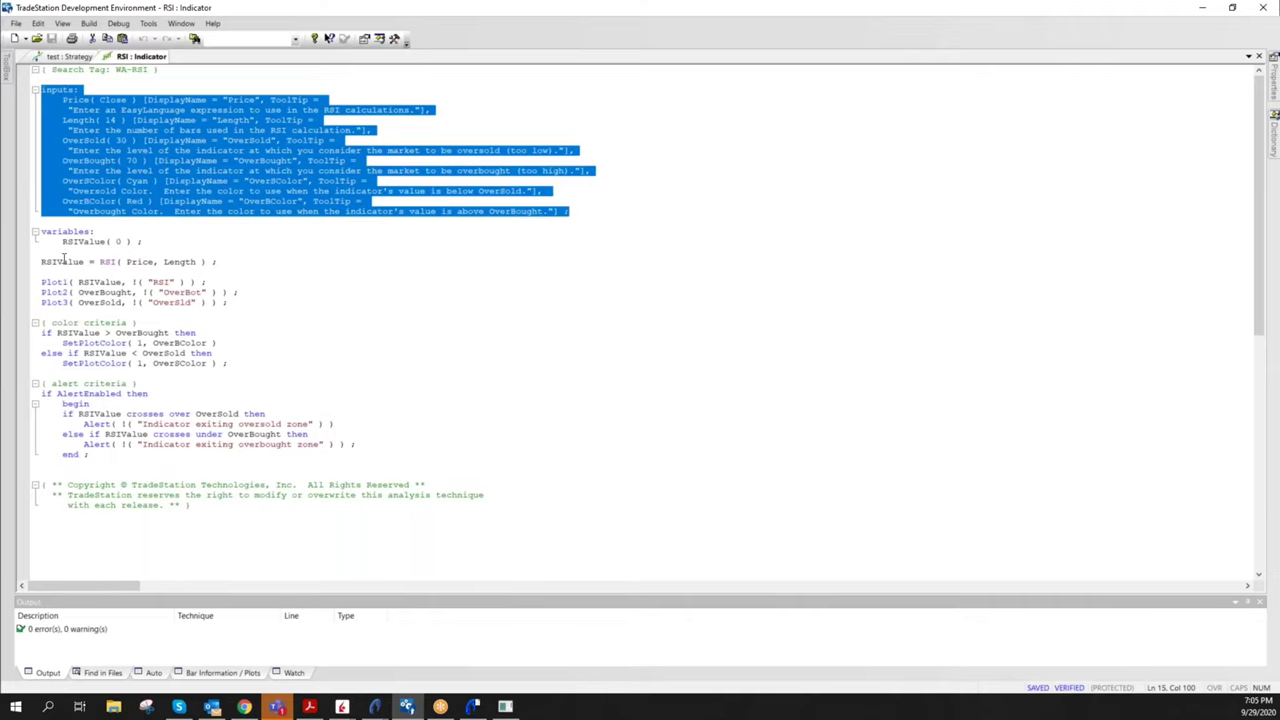
left_click_drag(134, 242, 33, 229)
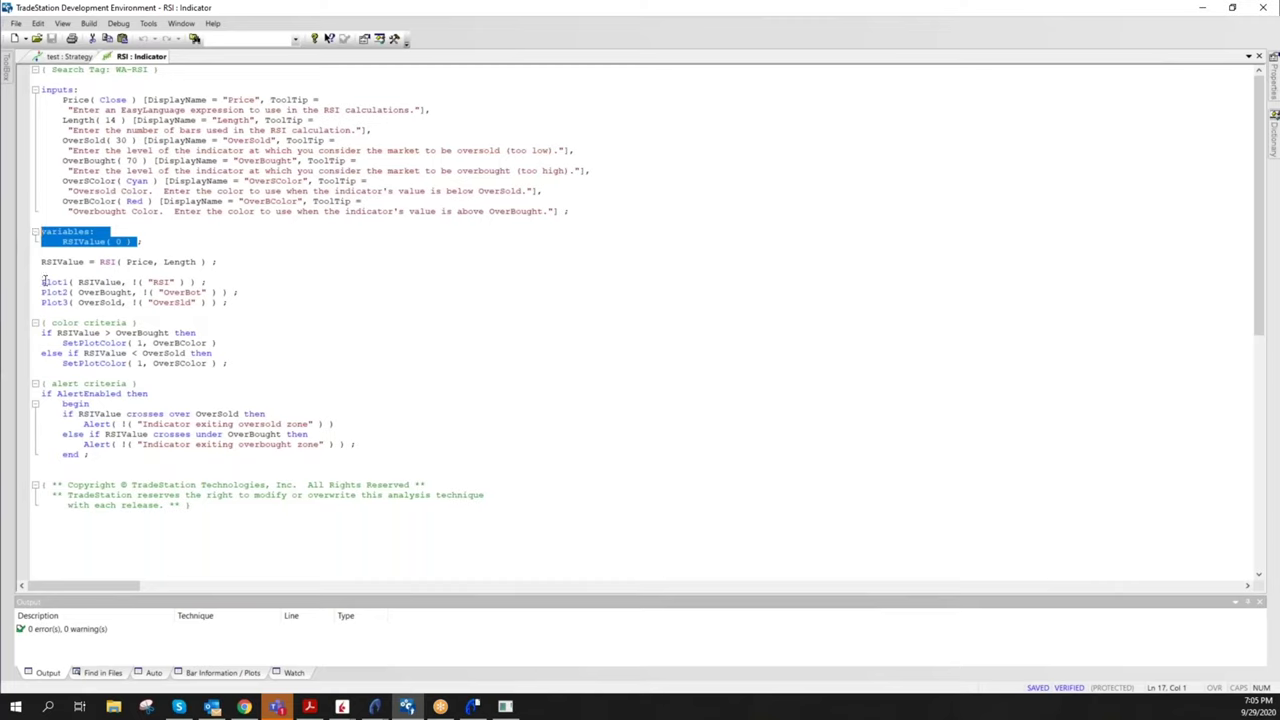
left_click_drag(228, 304, 40, 283)
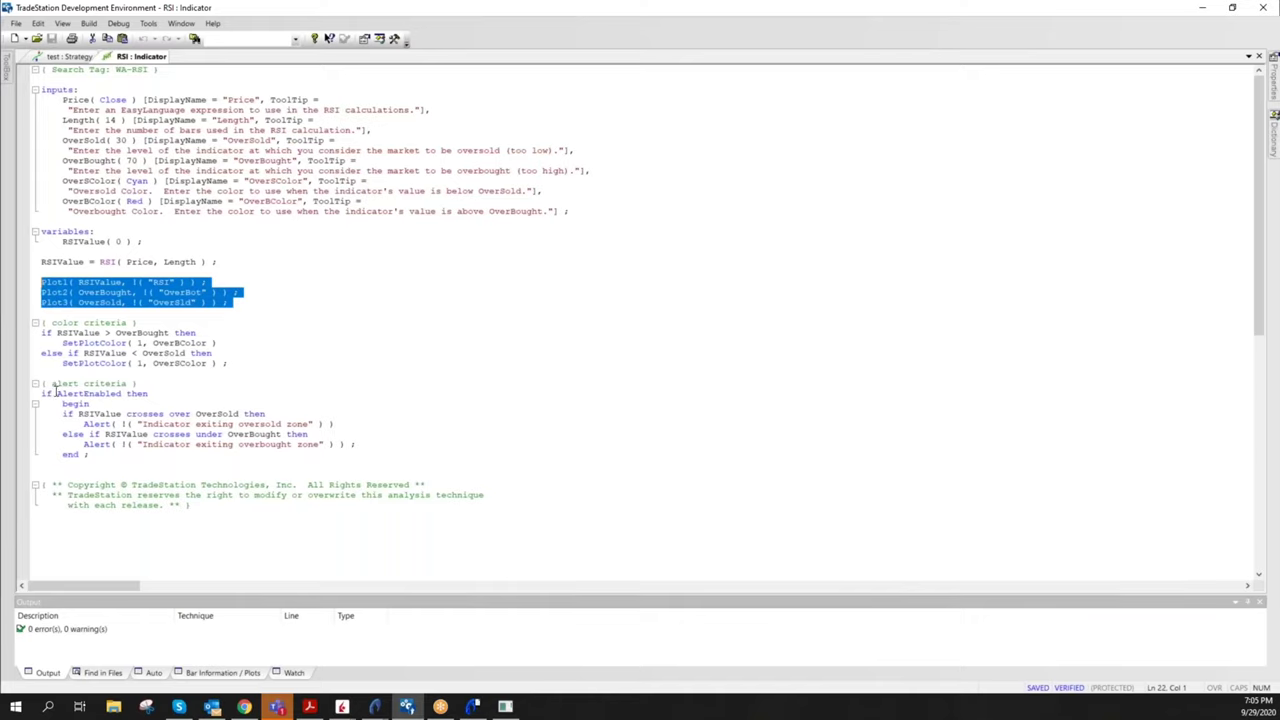
left_click_drag(93, 456, 38, 323)
left_click(444, 343)
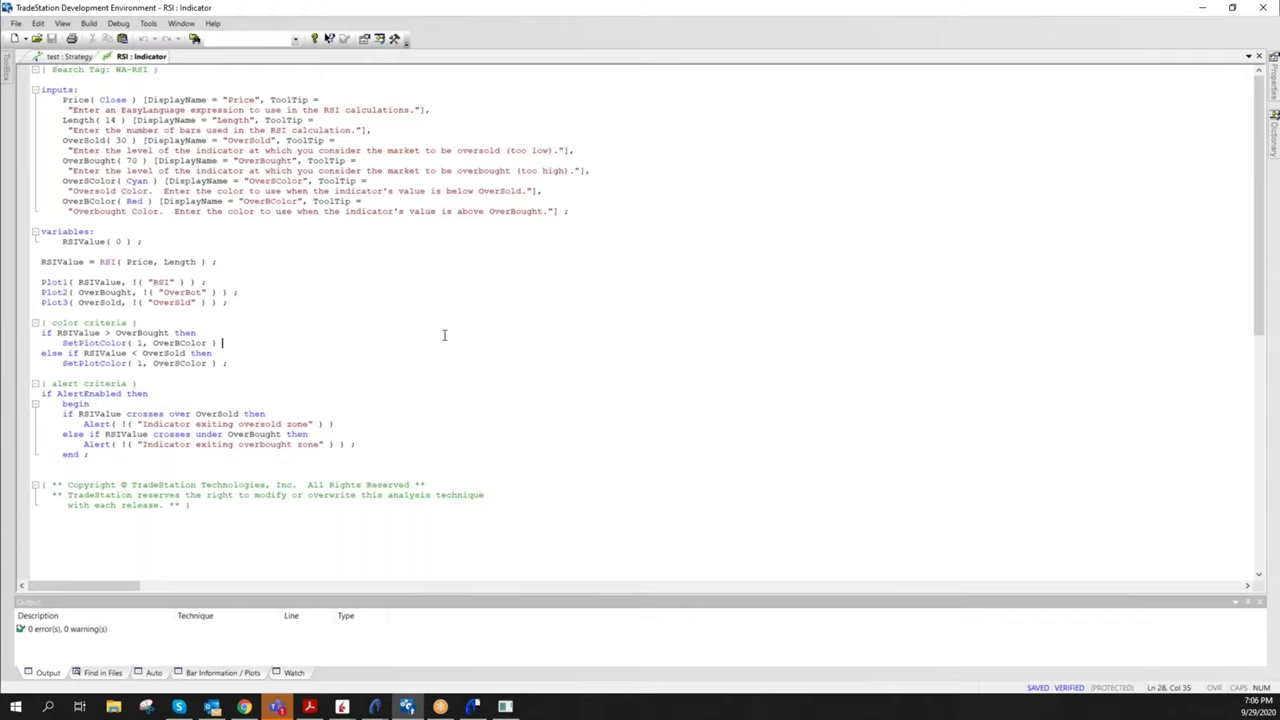
left_click(290, 382)
Copy the RSI indicator's code from the inputs section through the end of the alert criteria, leaving out the copyright comment
left_click(35, 89)
left_click(35, 90)
left_click_drag(42, 90, 381, 517)
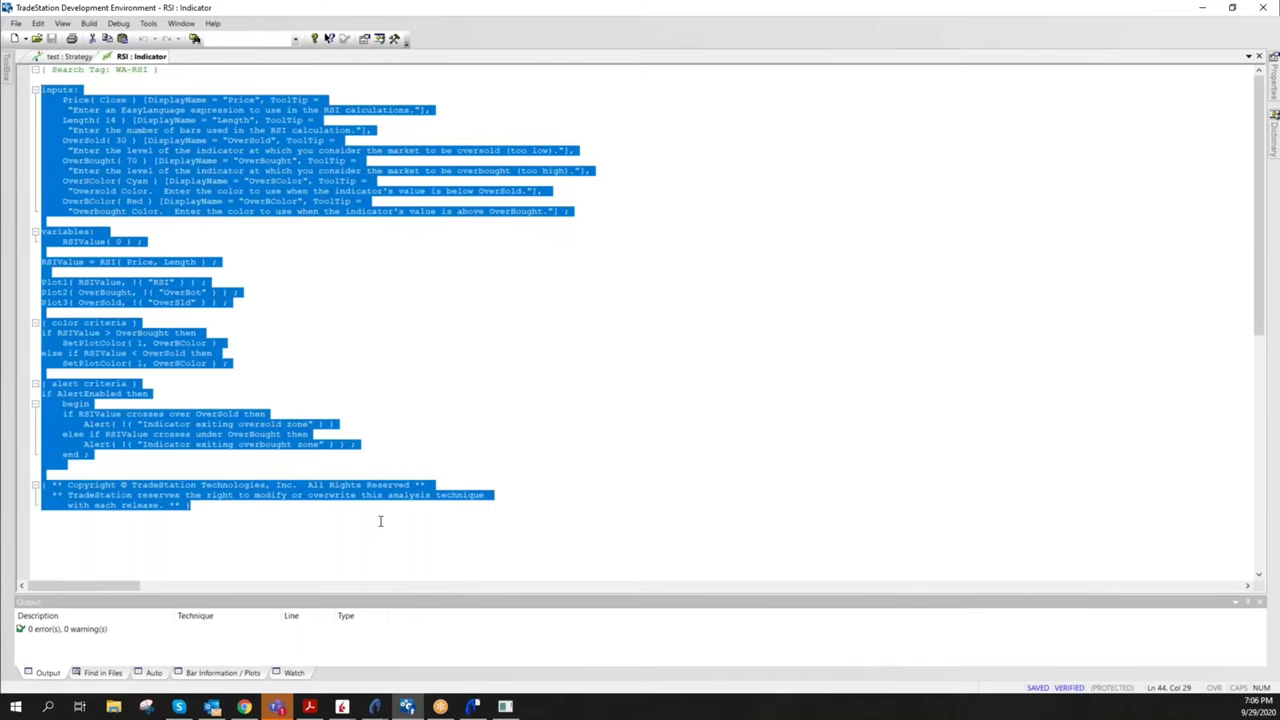
left_click(256, 454)
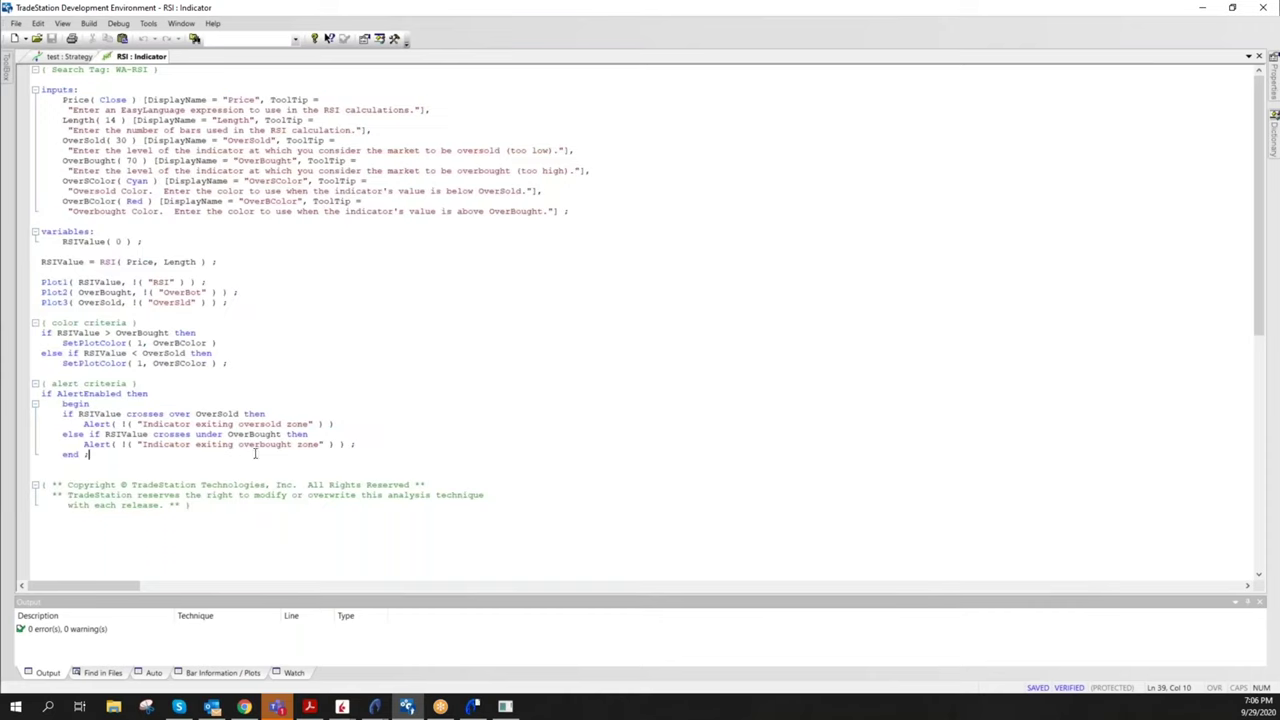
left_click_drag(143, 466, 7, 88)
key("ctrl+c")
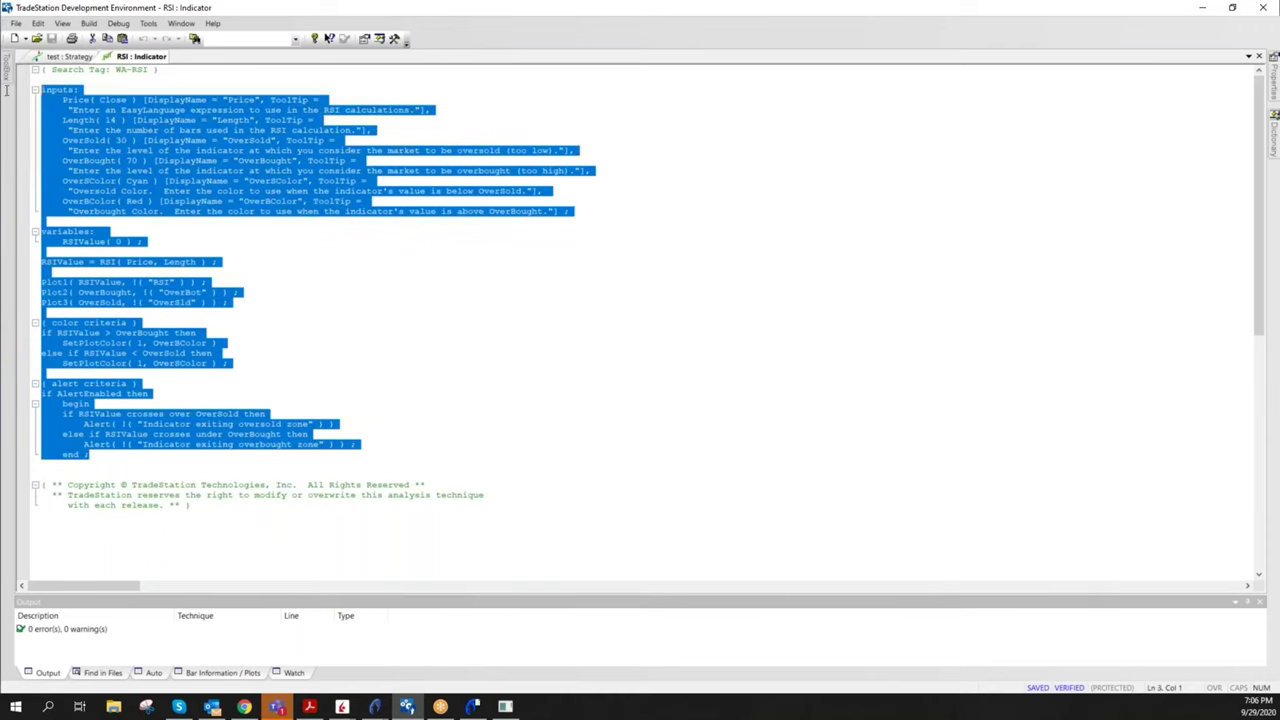
Create a new indicator named test123 and paste the copied RSI code into it
left_click(16, 39)
type("t")
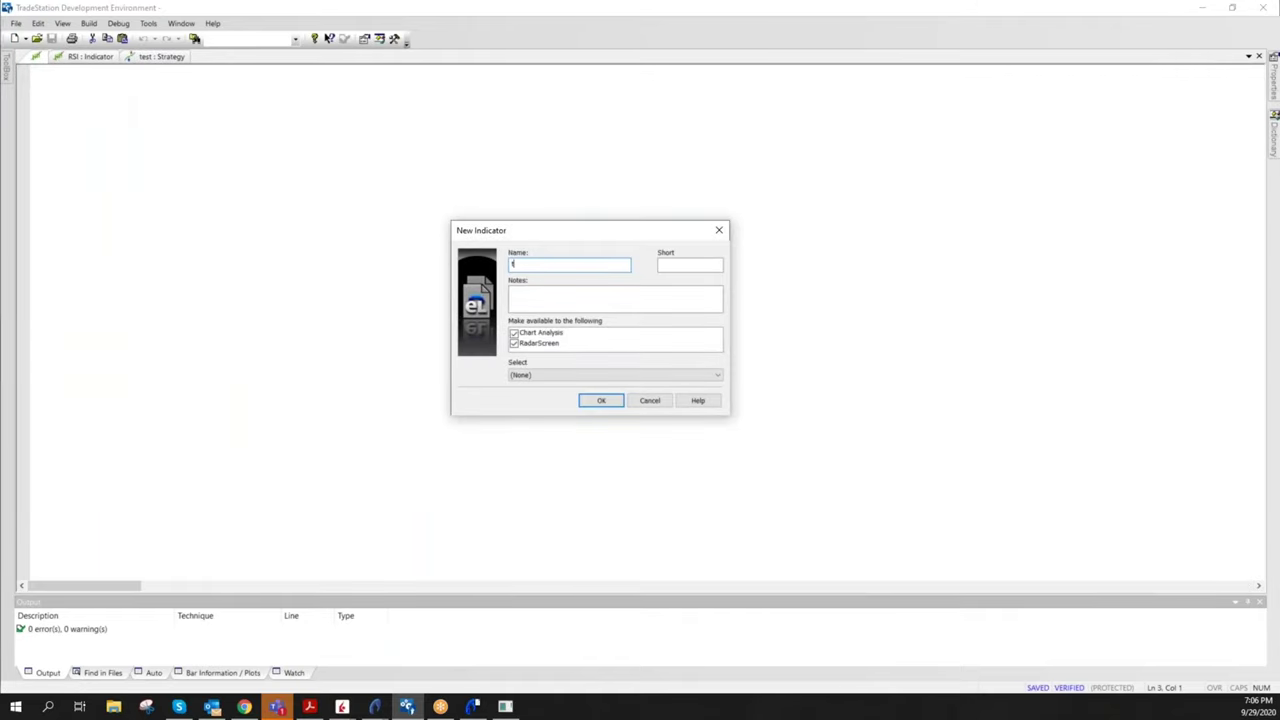
type("est123")
key("Return")
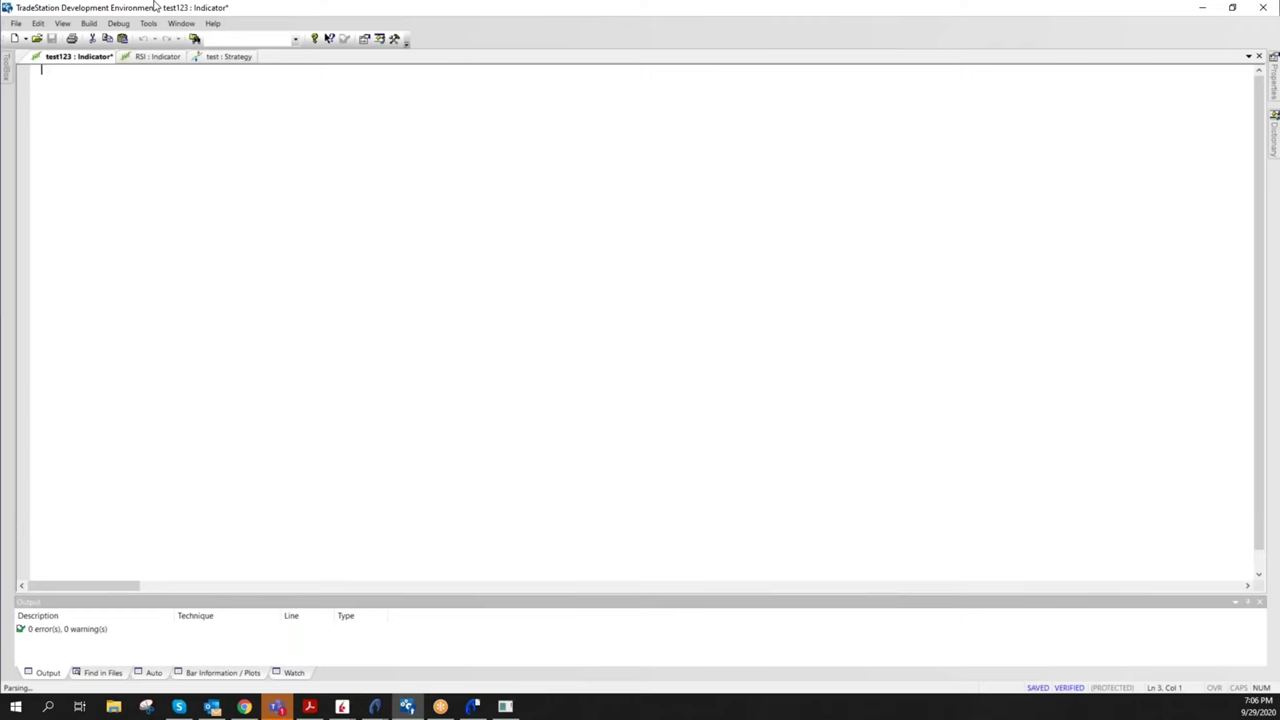
key("ctrl+v")
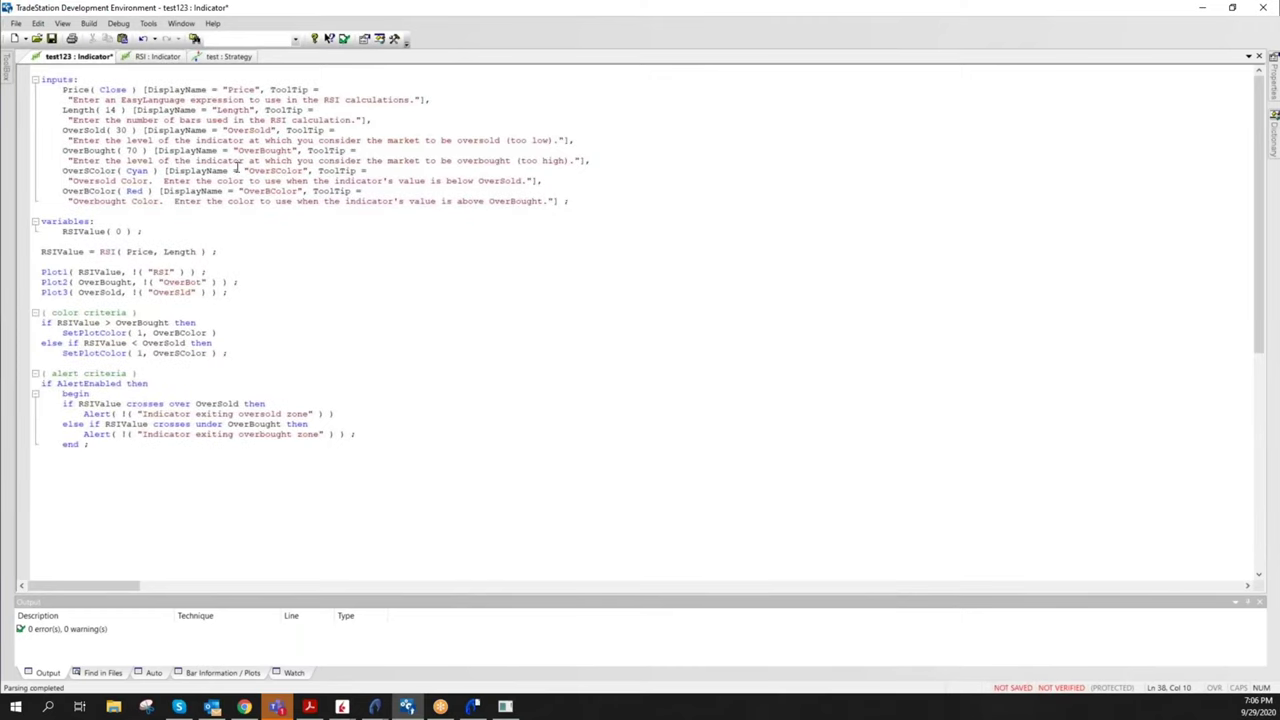